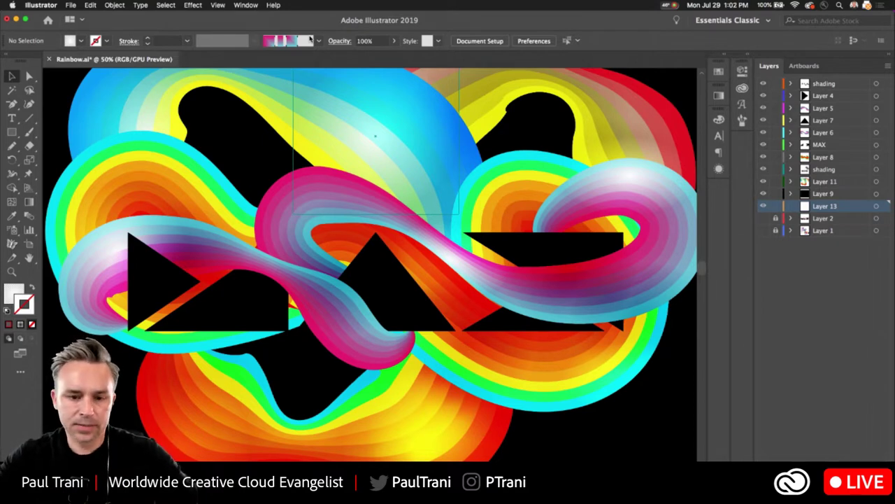
Step: Hide the highlight and glow shading layers so only flat ribbon colours remain
{"action": "left_click", "coordinate": [616, 168]}
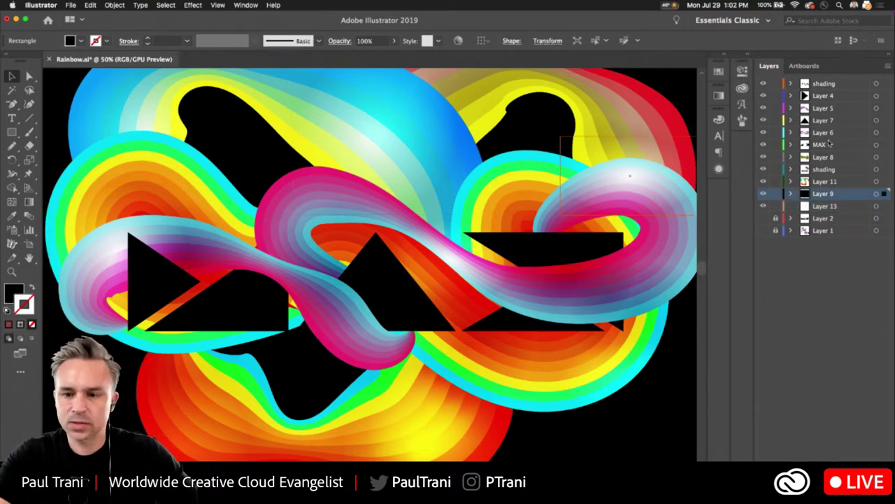
{"action": "left_click", "coordinate": [764, 84]}
{"action": "left_click", "coordinate": [763, 170]}
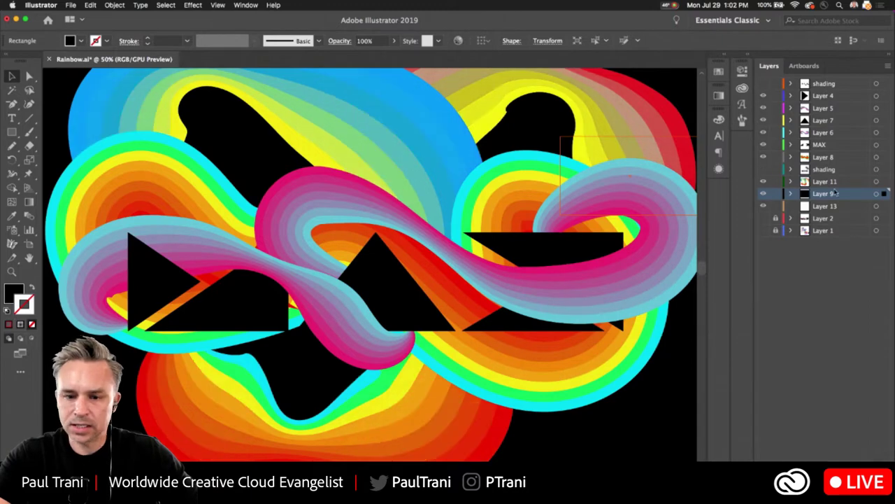
Step: Inspect the pink swirl and black triangles up close, then make Layer 13 the active layer
{"action": "scroll", "coordinate": [252, 194], "scroll_direction": "up", "scroll_amount": 5}
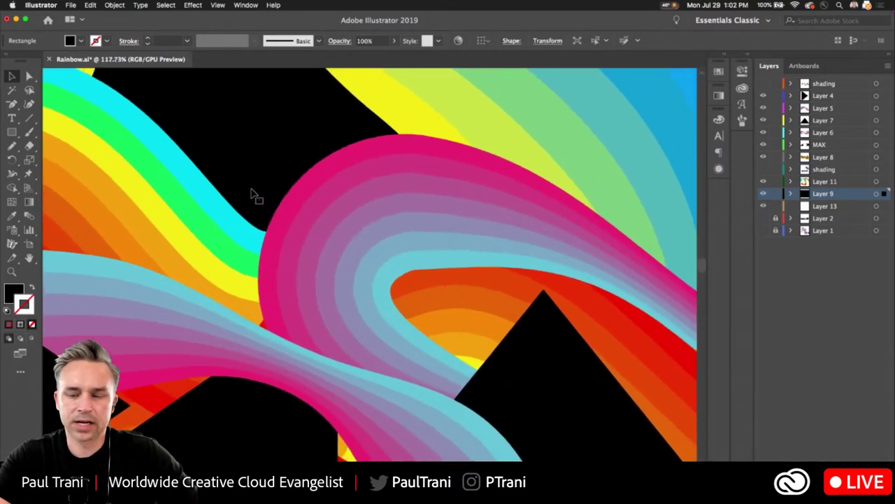
{"action": "scroll", "coordinate": [305, 176], "scroll_direction": "up", "scroll_amount": 10}
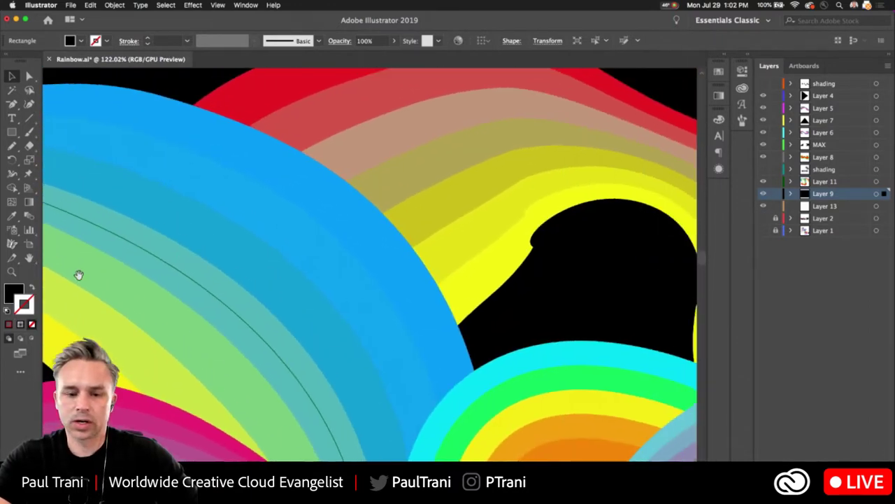
{"action": "scroll", "coordinate": [122, 268], "scroll_direction": "down", "scroll_amount": 10}
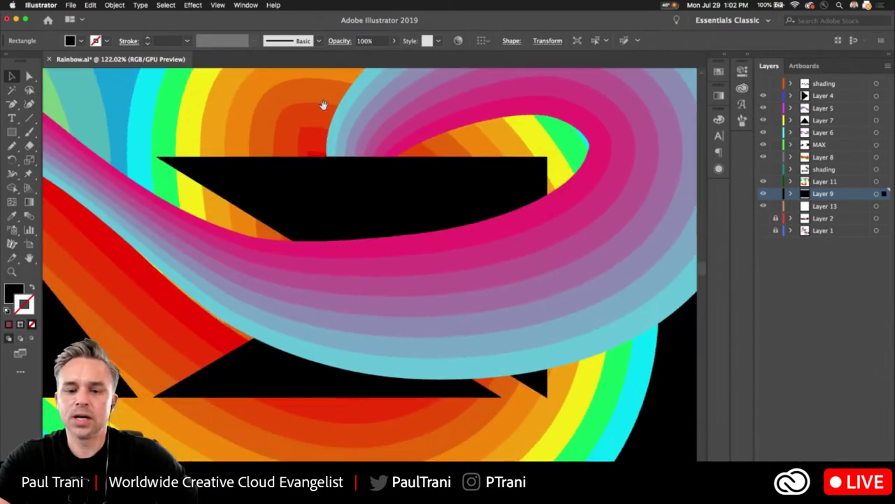
{"action": "scroll", "coordinate": [370, 157], "scroll_direction": "down", "scroll_amount": 10}
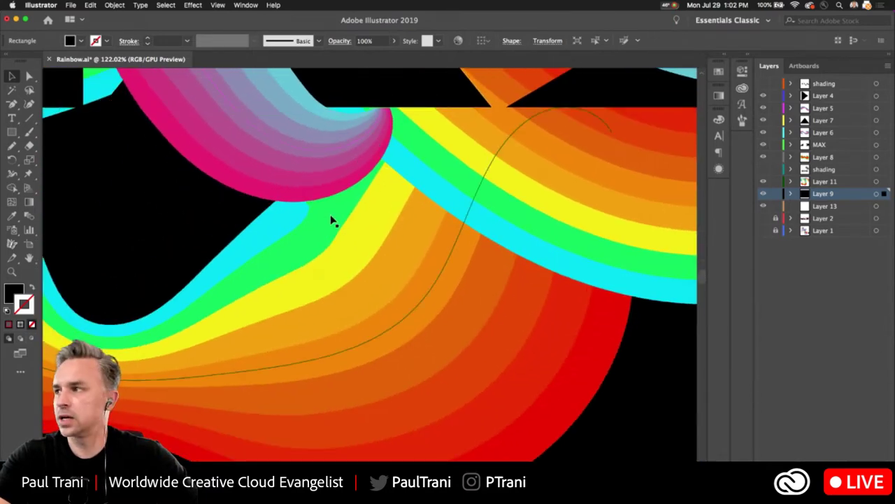
{"action": "scroll", "coordinate": [334, 220], "scroll_direction": "down", "scroll_amount": 3}
{"action": "left_click_drag", "start_coordinate": [334, 219], "coordinate": [432, 373]}
{"action": "scroll", "coordinate": [280, 264], "scroll_direction": "right", "scroll_amount": 10}
{"action": "left_click_drag", "start_coordinate": [320, 264], "coordinate": [444, 237]}
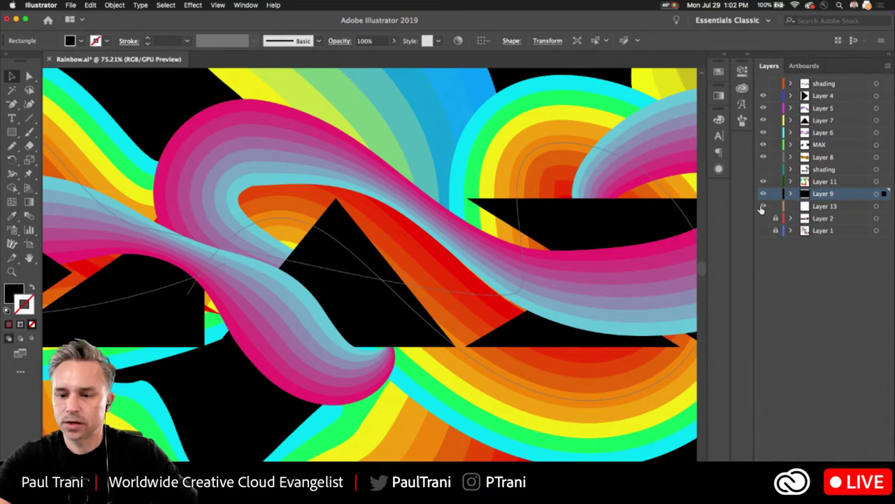
{"action": "left_click", "coordinate": [823, 208]}
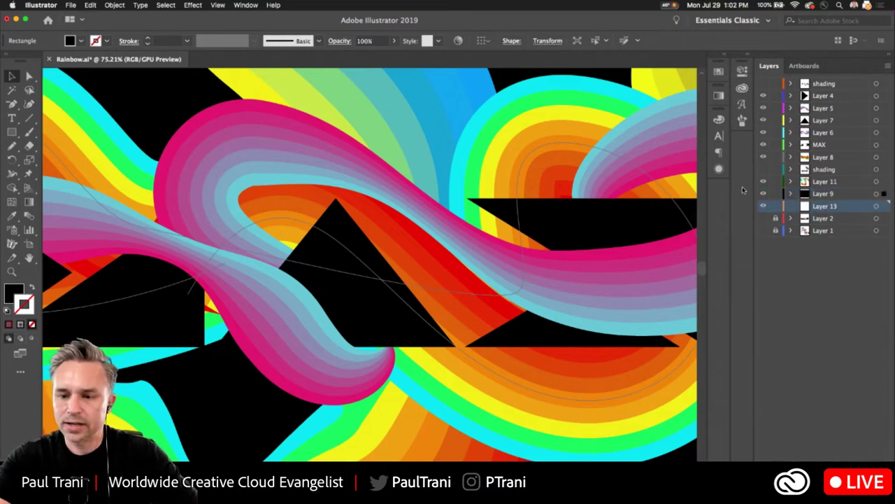
Step: Hide and lock all layers above Layer 13, and turn on Show Grid and Snap to Grid
{"action": "left_click_drag", "start_coordinate": [762, 198], "coordinate": [764, 85]}
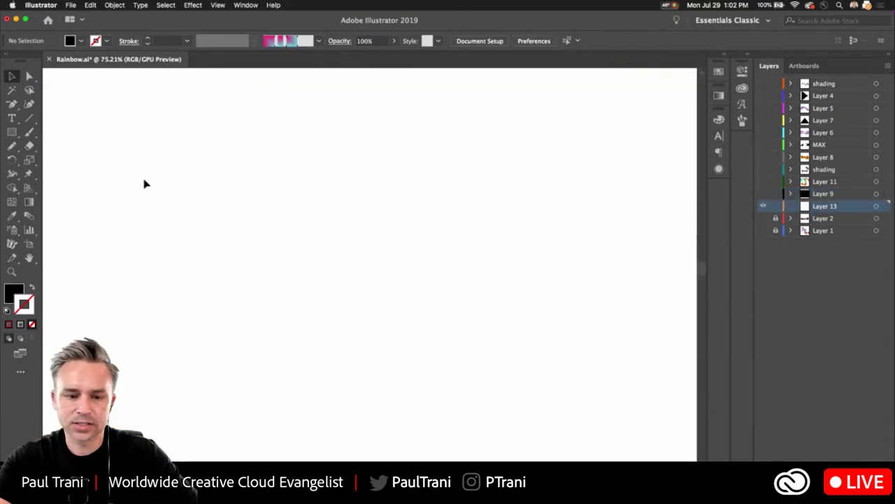
{"action": "left_click_drag", "start_coordinate": [775, 195], "coordinate": [764, 68]}
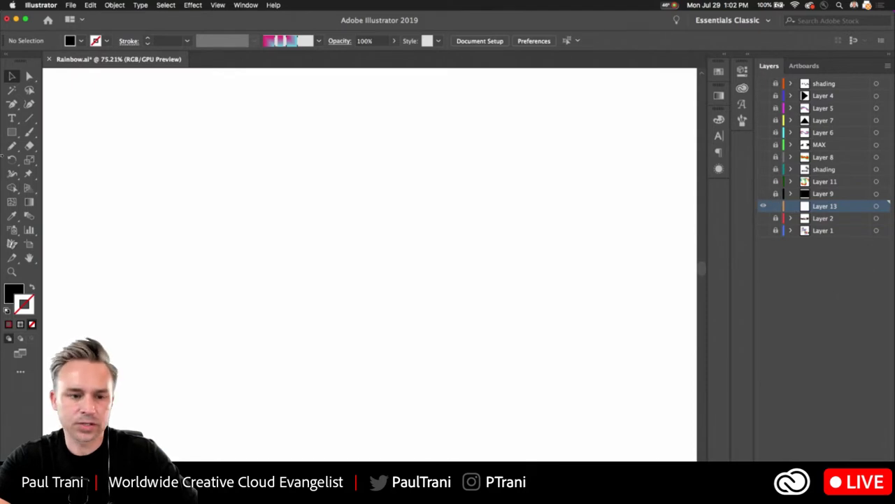
{"action": "left_click", "coordinate": [11, 131]}
{"action": "left_click", "coordinate": [218, 5]}
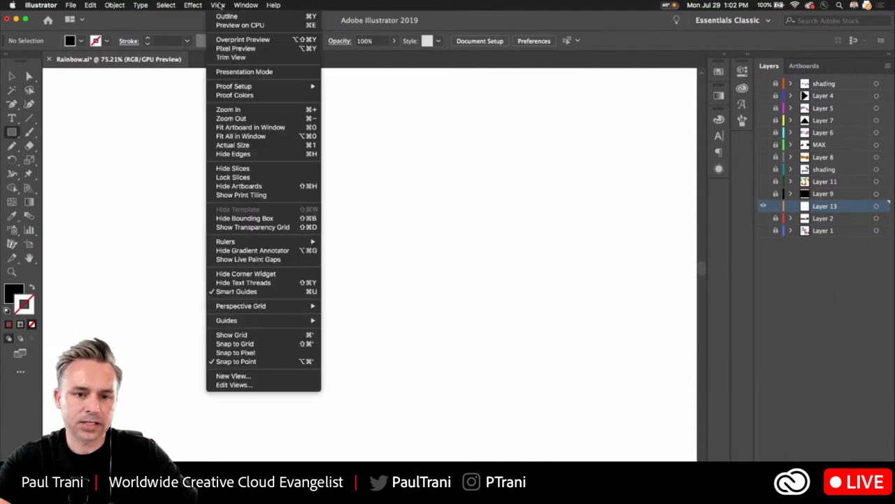
{"action": "left_click", "coordinate": [231, 335]}
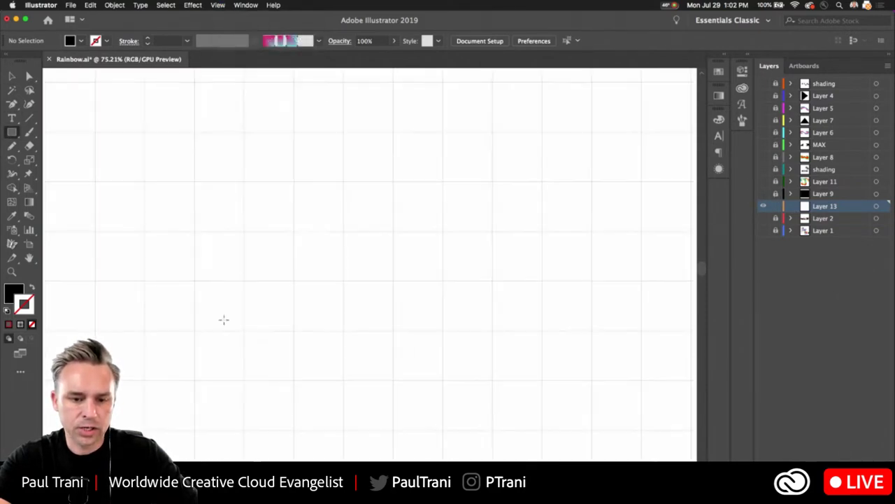
{"action": "left_click", "coordinate": [218, 5]}
{"action": "left_click", "coordinate": [242, 343]}
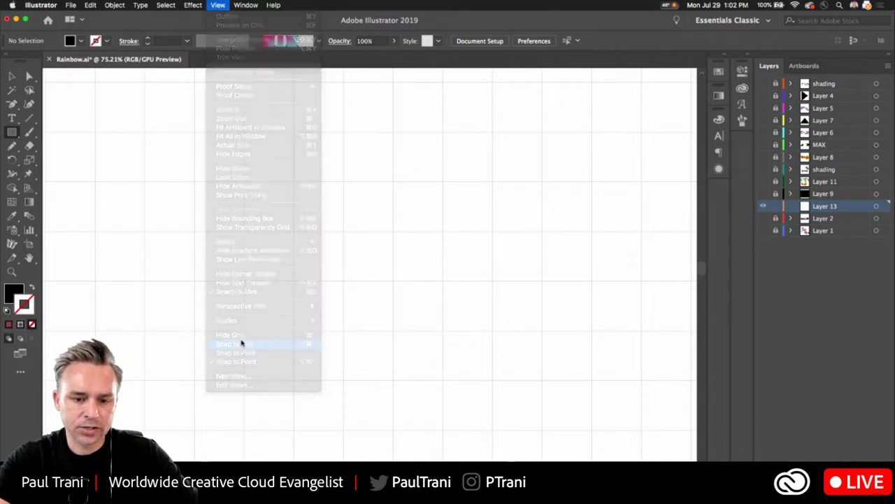
Step: Draw a pink square on the grid and place a copy directly below it
{"action": "left_click", "coordinate": [12, 292]}
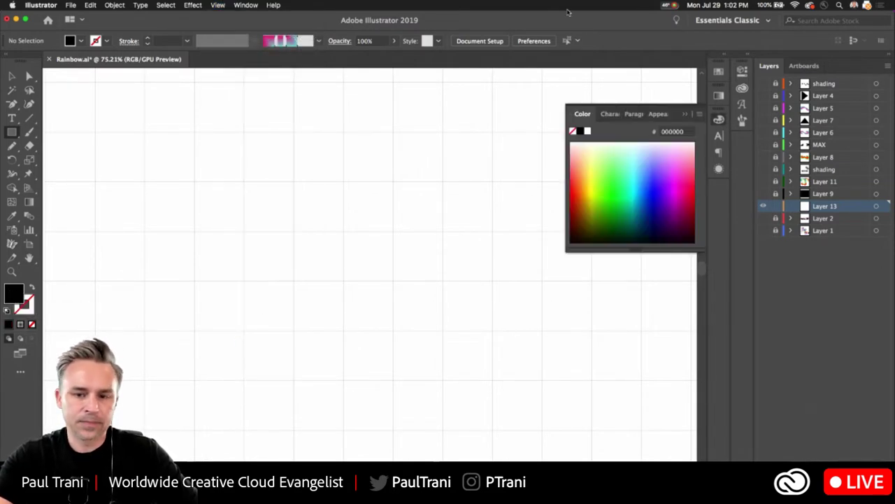
{"action": "left_click", "coordinate": [725, 62]}
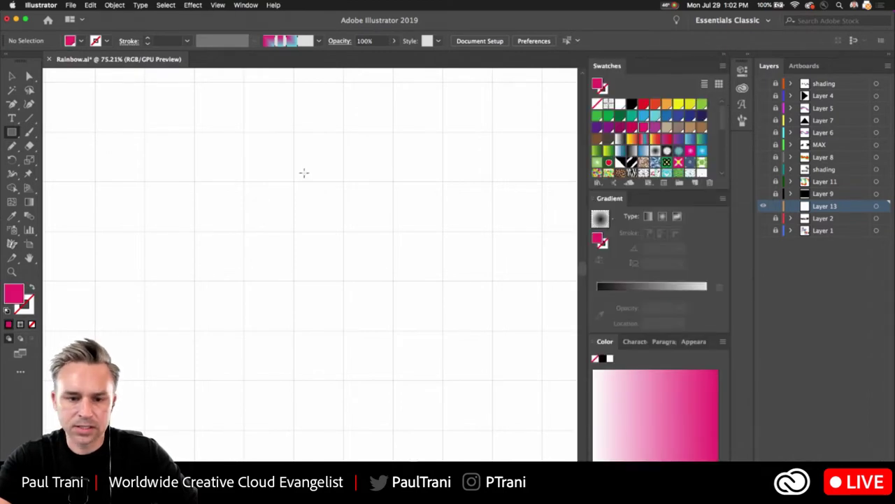
{"action": "left_click_drag", "start_coordinate": [292, 182], "coordinate": [339, 241]}
{"action": "left_click", "coordinate": [12, 77]}
{"action": "left_click_drag", "start_coordinate": [313, 203], "coordinate": [310, 448]}
{"action": "left_click_drag", "start_coordinate": [338, 308], "coordinate": [334, 239]}
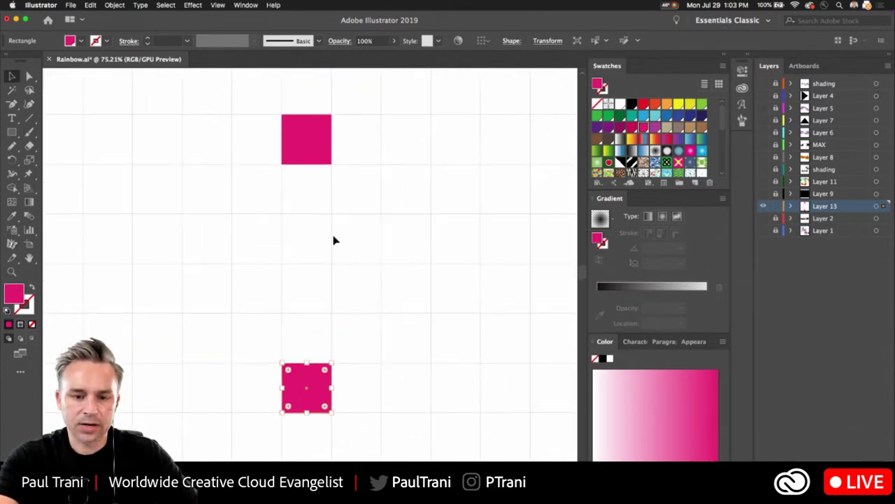
Step: Make the lower square pure cyan by editing its process swatch to R0 G255 B255
{"action": "left_click", "coordinate": [655, 117]}
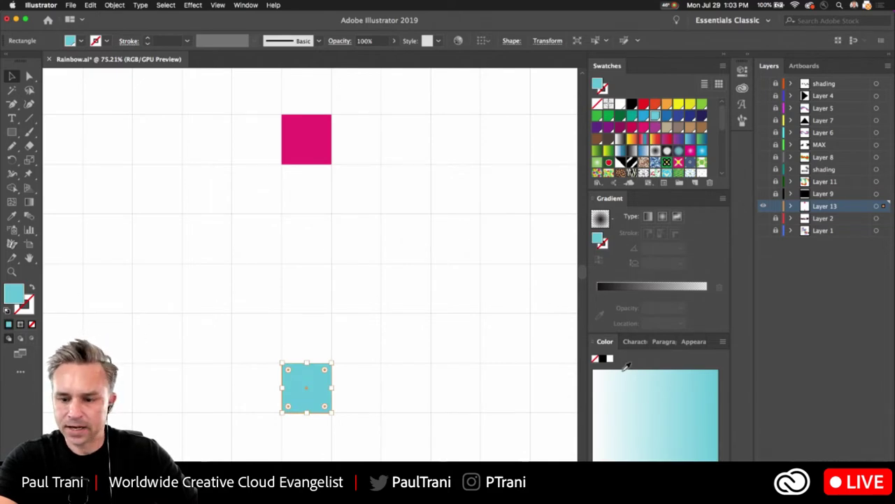
{"action": "double_click", "coordinate": [655, 117]}
{"action": "left_click", "coordinate": [470, 163]}
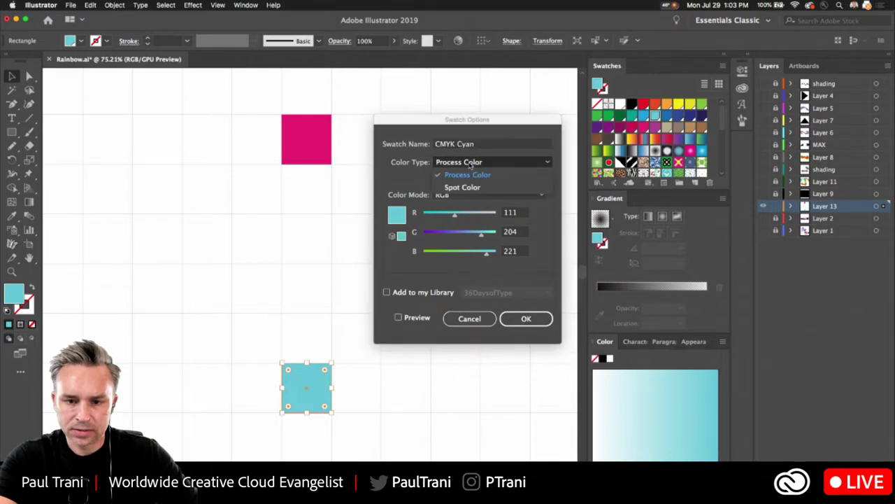
{"action": "left_click", "coordinate": [387, 159]}
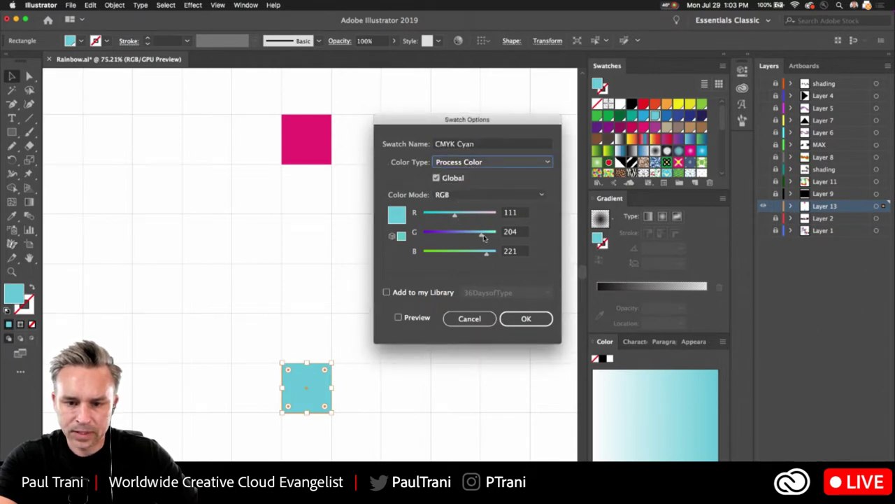
{"action": "left_click_drag", "start_coordinate": [484, 237], "coordinate": [498, 235]}
{"action": "left_click_drag", "start_coordinate": [418, 215], "coordinate": [324, 218]}
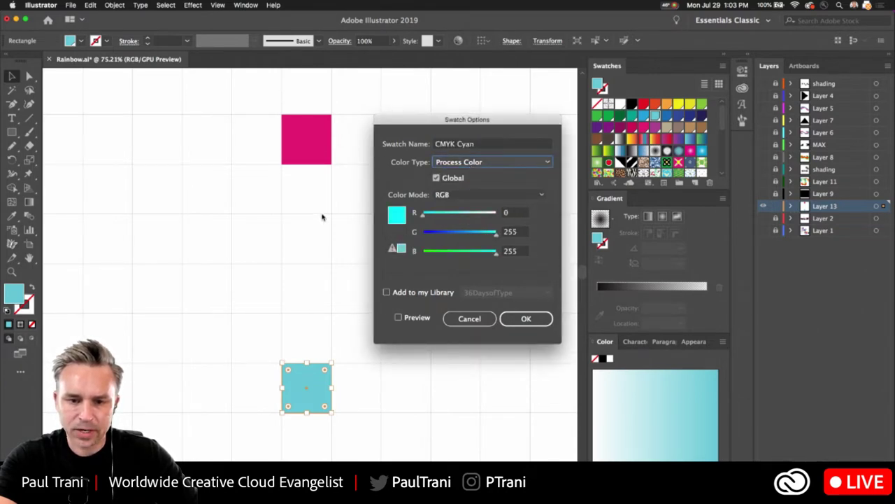
{"action": "left_click", "coordinate": [514, 318]}
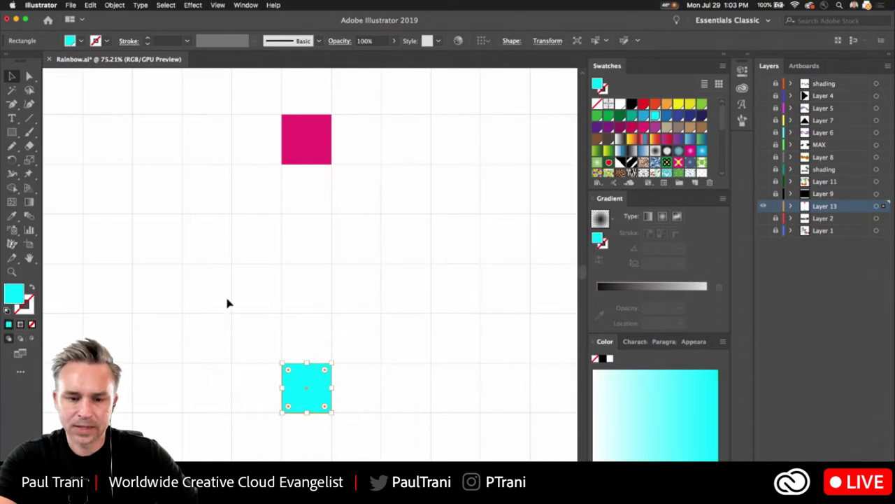
{"action": "left_click", "coordinate": [274, 182]}
Step: Edit the upper square's swatch to pure magenta R255 G0 B255, then select both squares
{"action": "left_click", "coordinate": [293, 141]}
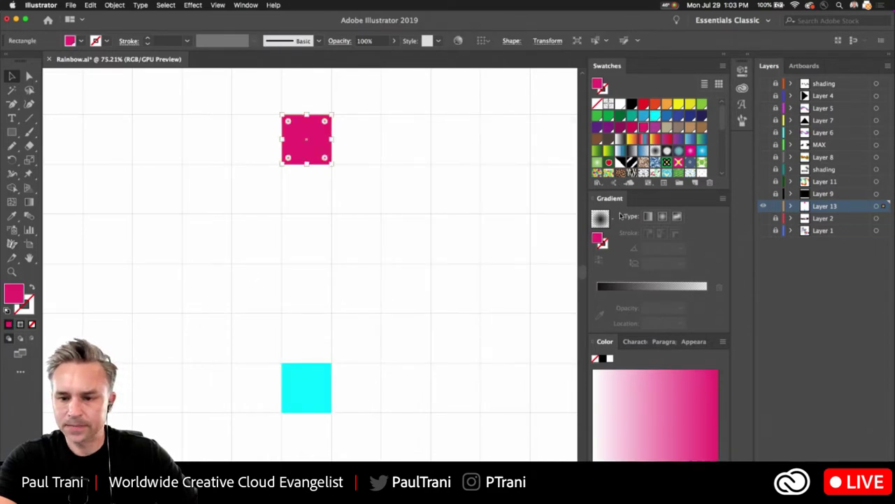
{"action": "double_click", "coordinate": [643, 128]}
{"action": "left_click_drag", "start_coordinate": [492, 218], "coordinate": [498, 214]}
{"action": "left_click_drag", "start_coordinate": [435, 236], "coordinate": [374, 236]}
{"action": "left_click_drag", "start_coordinate": [456, 256], "coordinate": [546, 263]}
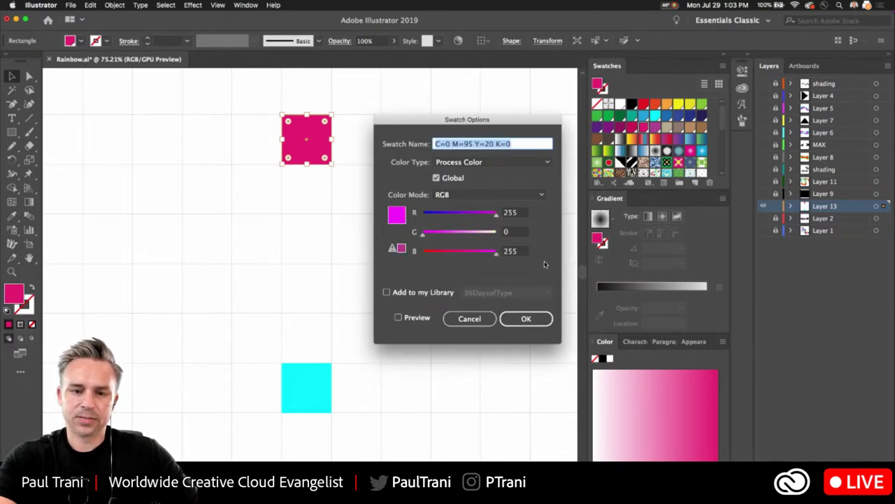
{"action": "left_click", "coordinate": [528, 319]}
{"action": "left_click", "coordinate": [214, 138]}
{"action": "left_click_drag", "start_coordinate": [231, 93], "coordinate": [359, 439]}
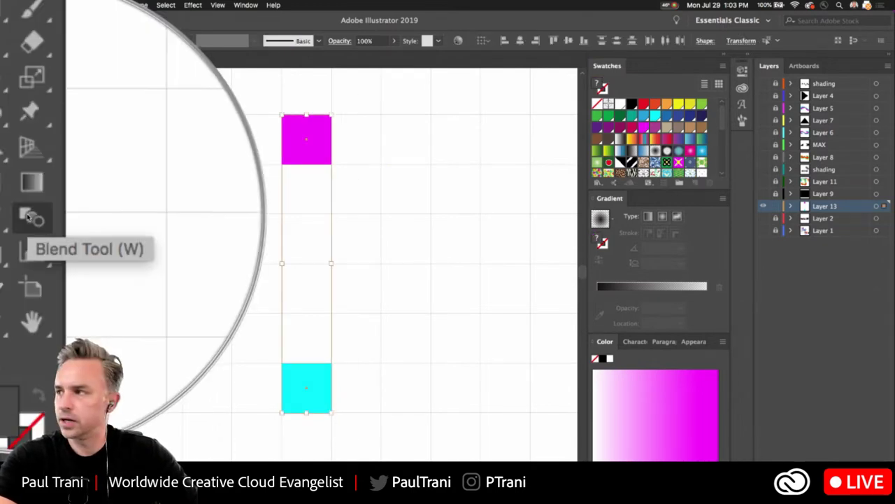
Step: Blend the cyan square into the magenta square and reselect the blended bar
{"action": "left_click", "coordinate": [29, 215]}
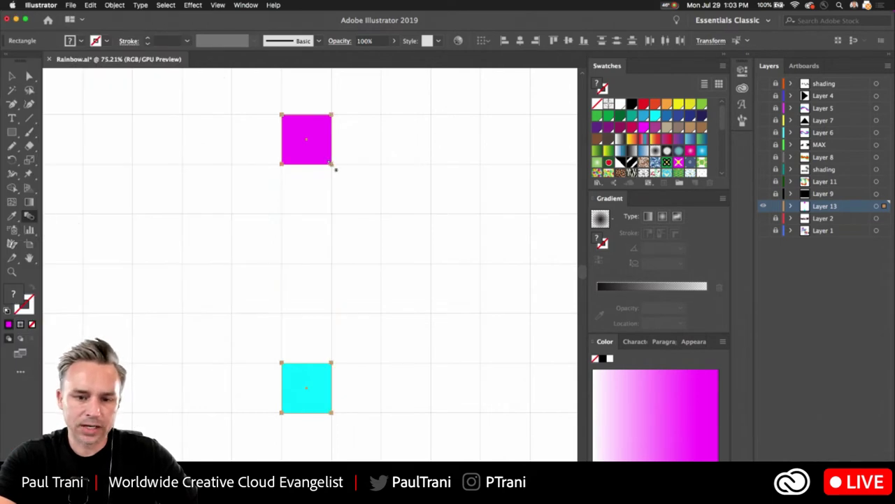
{"action": "left_click", "coordinate": [332, 413]}
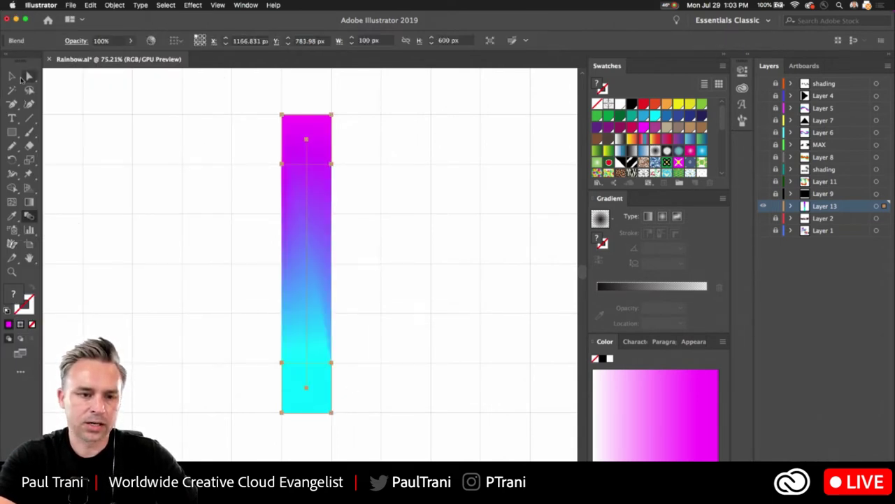
{"action": "key", "text": "v"}
{"action": "left_click", "coordinate": [150, 202]}
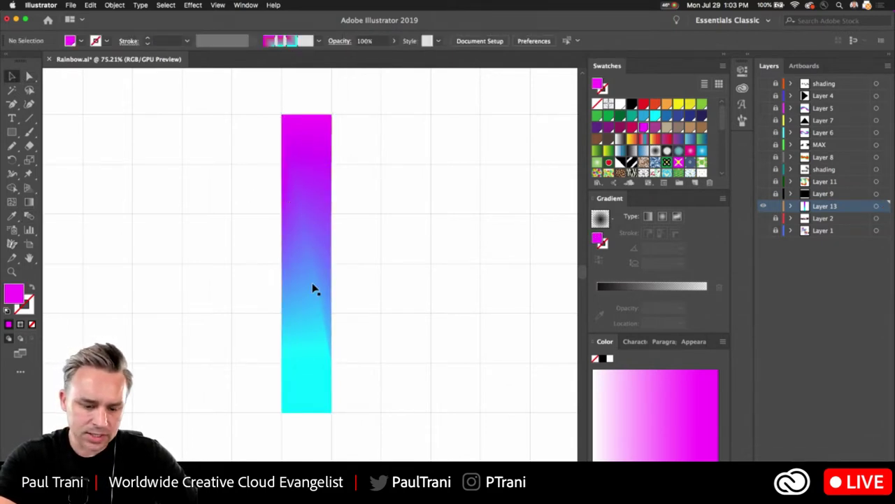
{"action": "key", "text": "z"}
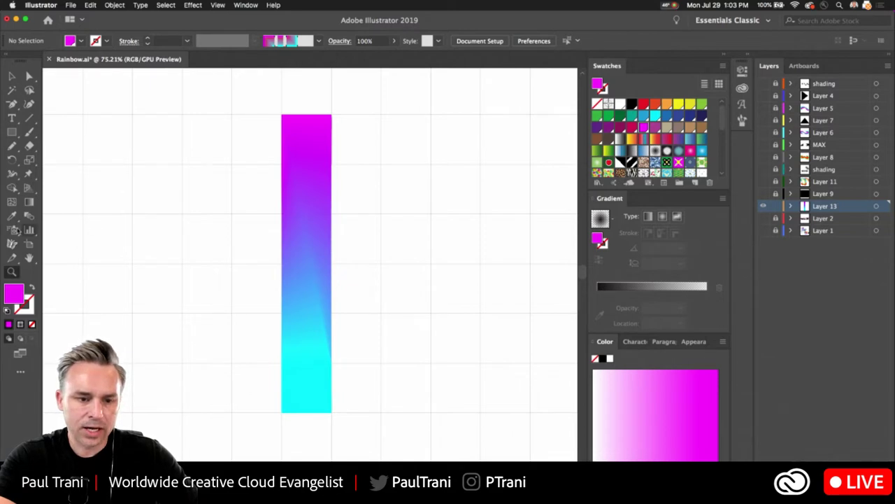
{"action": "left_click", "coordinate": [12, 75]}
{"action": "left_click", "coordinate": [320, 140]}
Step: Try Blend Options with Specified Steps 4 under live preview, then undo the blend
{"action": "double_click", "coordinate": [26, 216]}
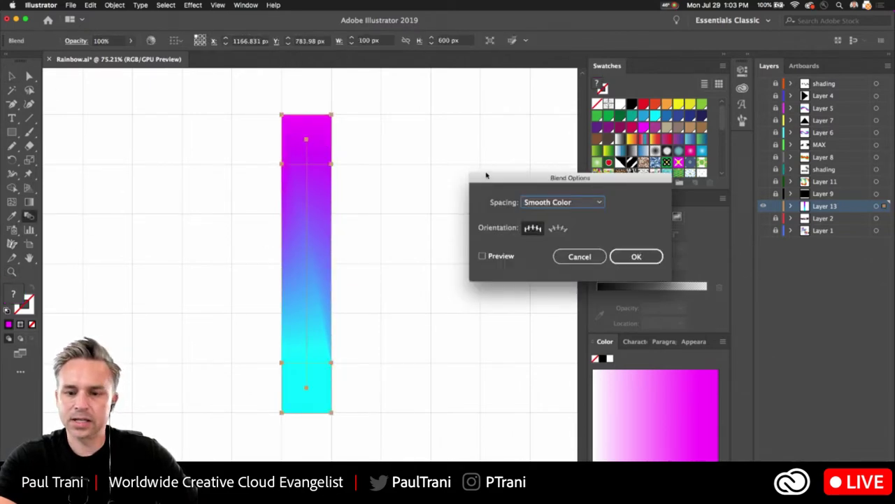
{"action": "left_click_drag", "start_coordinate": [487, 177], "coordinate": [441, 149]}
{"action": "left_click", "coordinate": [435, 229]}
{"action": "left_click", "coordinate": [524, 175]}
{"action": "left_click", "coordinate": [523, 201]}
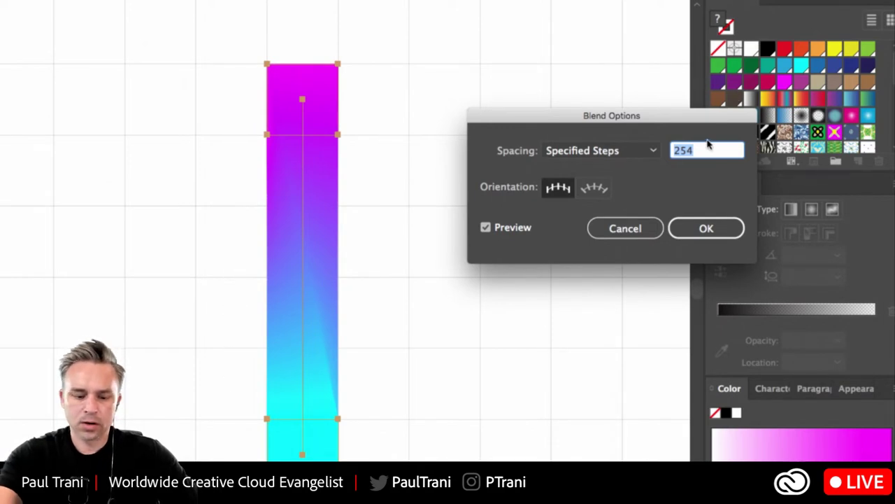
{"action": "type", "text": "4"}
{"action": "key", "text": "Tab"}
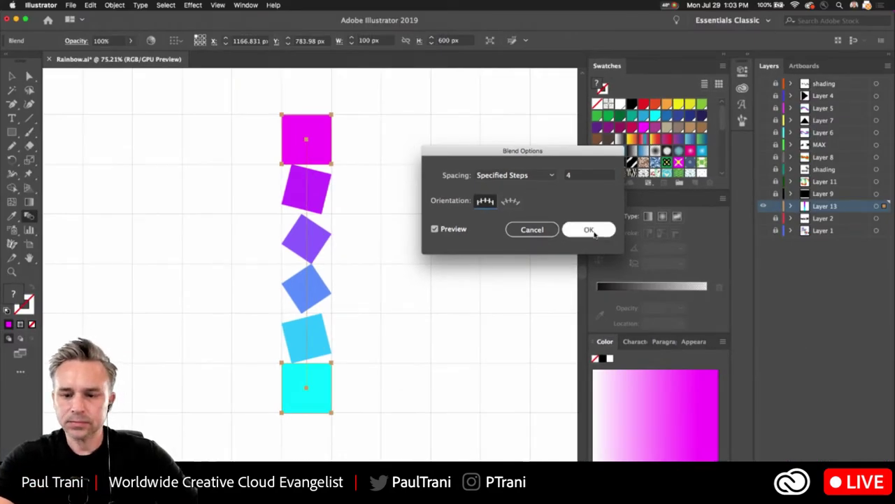
{"action": "left_click", "coordinate": [589, 230]}
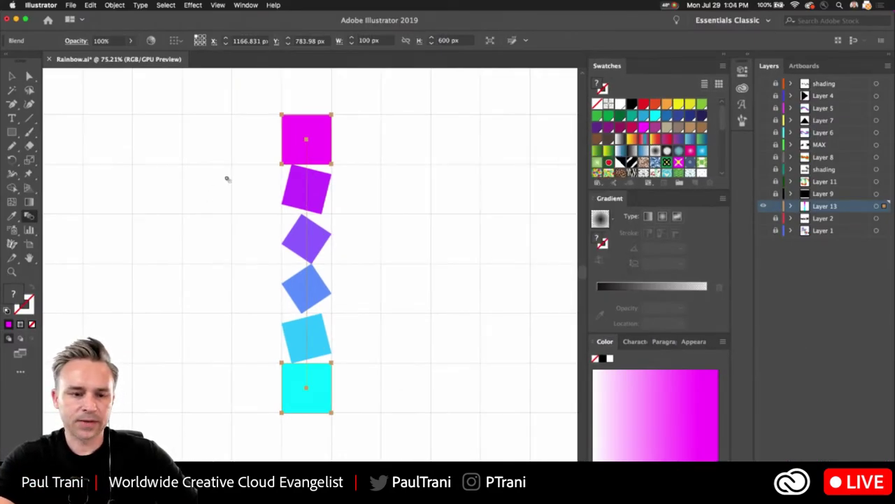
{"action": "key", "text": "cmd+z"}
{"action": "key", "text": "cmd+z"}
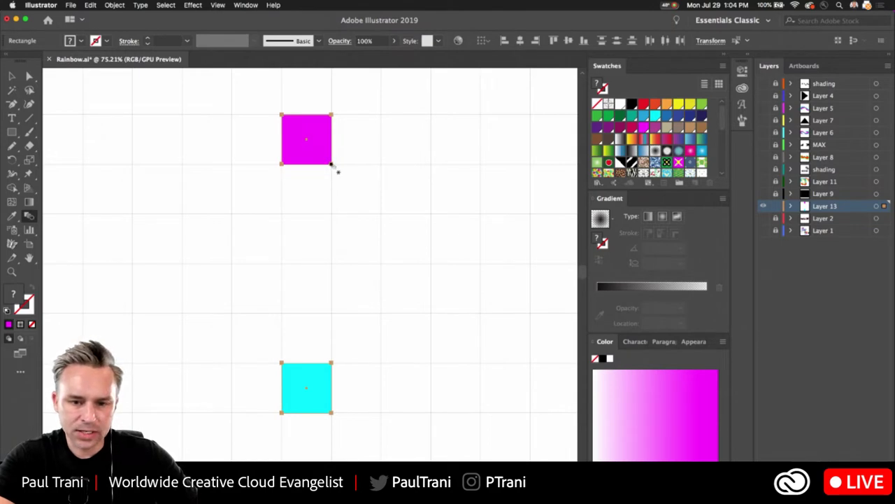
Step: Re-blend the magenta and cyan squares using Specified Steps 4
{"action": "left_click", "coordinate": [333, 414]}
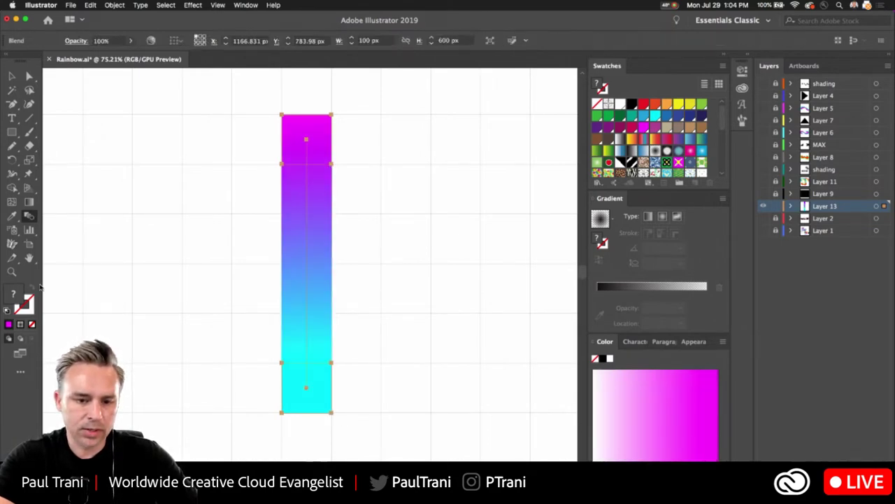
{"action": "double_click", "coordinate": [28, 218]}
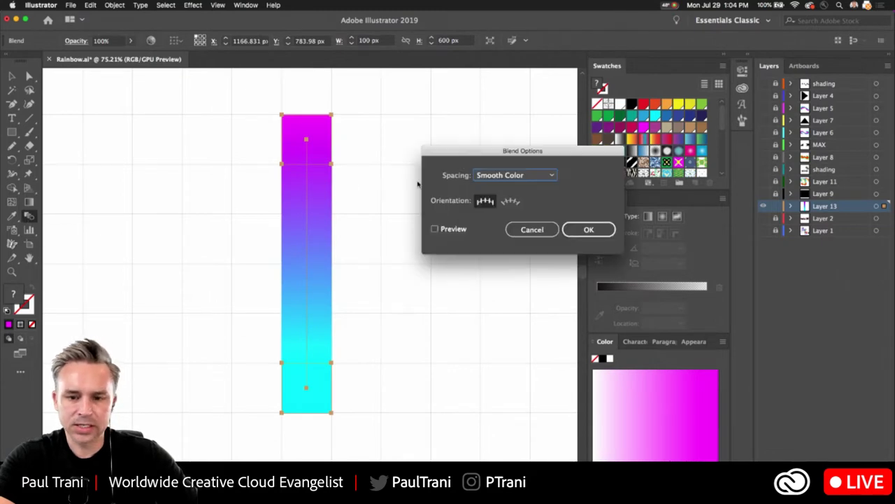
{"action": "left_click", "coordinate": [490, 175]}
{"action": "left_click", "coordinate": [498, 201]}
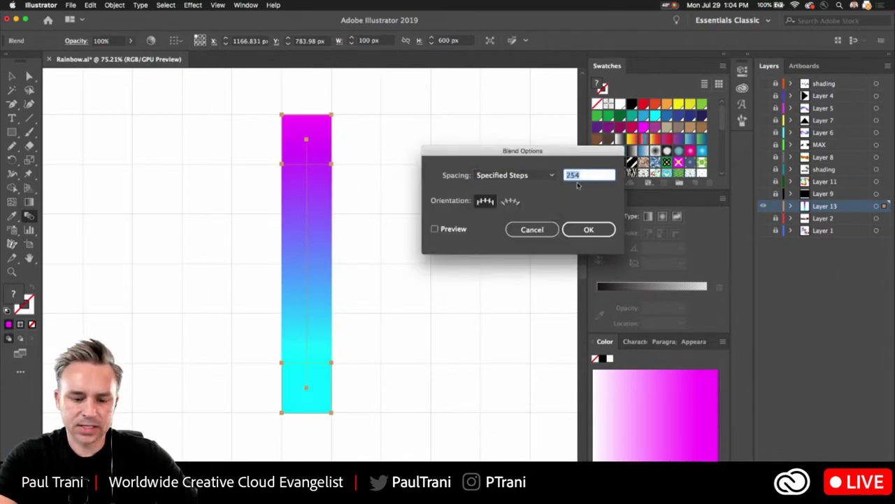
{"action": "type", "text": "4"}
{"action": "left_click", "coordinate": [586, 229]}
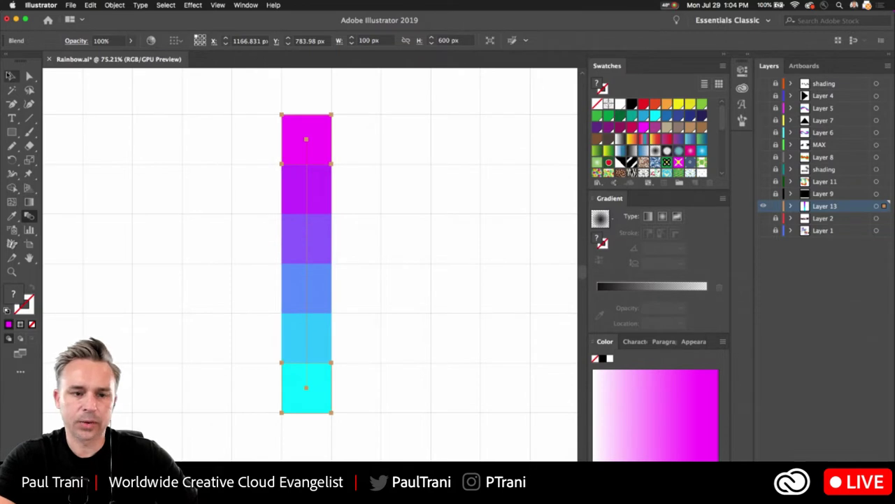
Step: Place a duplicate of the blend column to the right of the original
{"action": "key", "text": "v"}
{"action": "left_click_drag", "start_coordinate": [208, 142], "coordinate": [113, 128]}
{"action": "left_click_drag", "start_coordinate": [183, 128], "coordinate": [372, 147]}
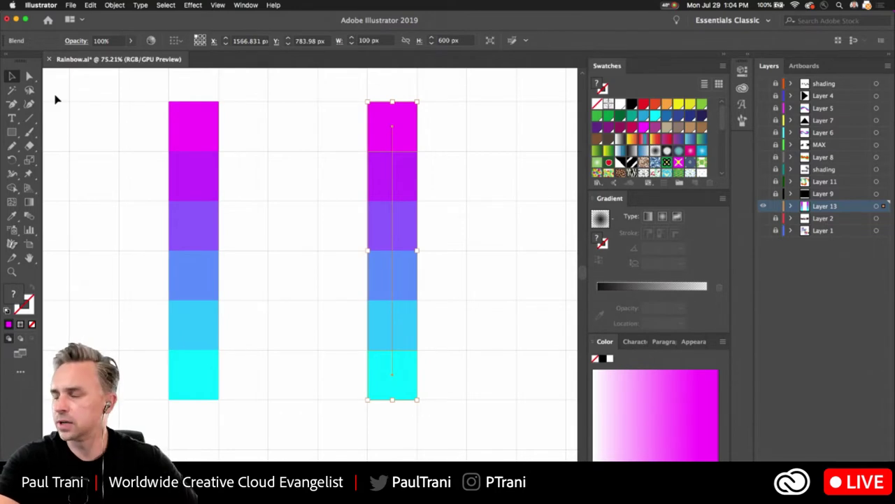
{"action": "left_click", "coordinate": [305, 121]}
Step: In isolation mode, recolour the duplicate's top square yellow and bottom square blue
{"action": "double_click", "coordinate": [391, 131]}
{"action": "left_click", "coordinate": [383, 133]}
{"action": "left_click", "coordinate": [678, 105]}
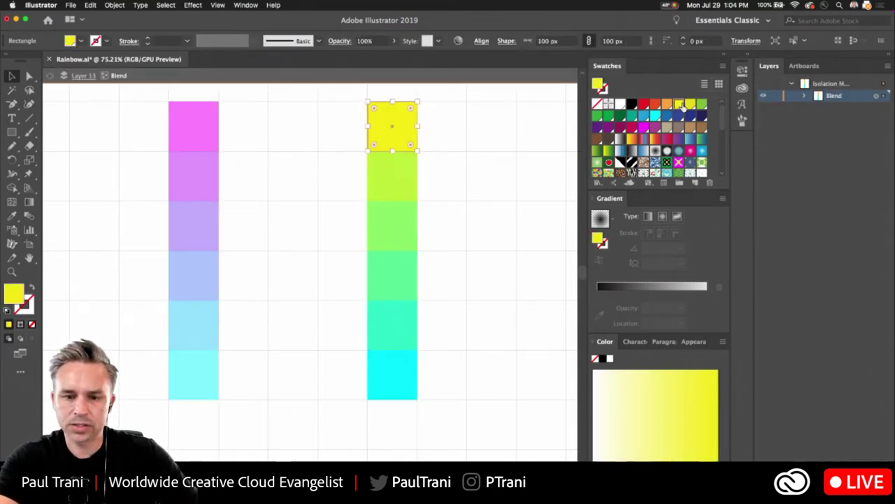
{"action": "left_click", "coordinate": [254, 140]}
{"action": "left_click", "coordinate": [406, 385]}
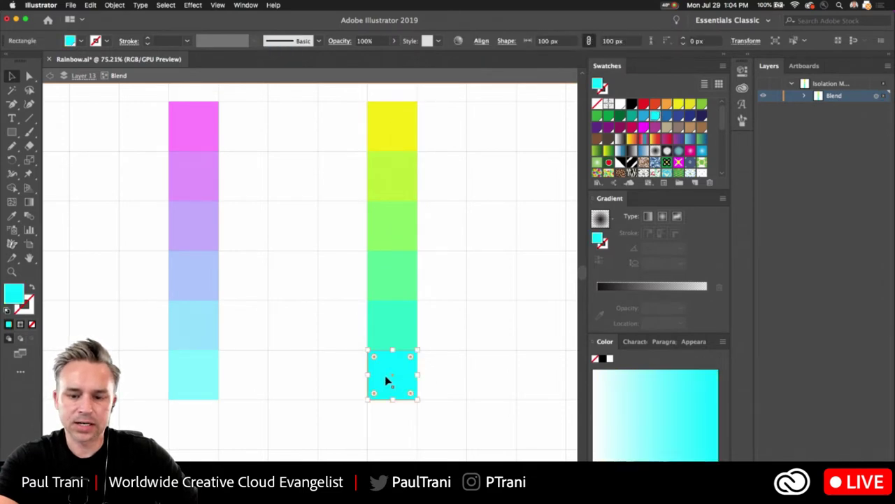
{"action": "left_click", "coordinate": [643, 116]}
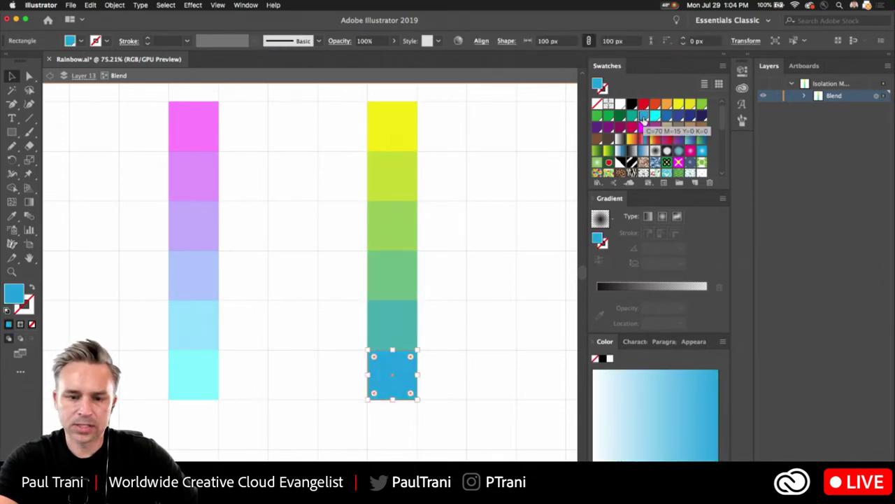
{"action": "left_click", "coordinate": [284, 176]}
{"action": "left_click", "coordinate": [49, 79]}
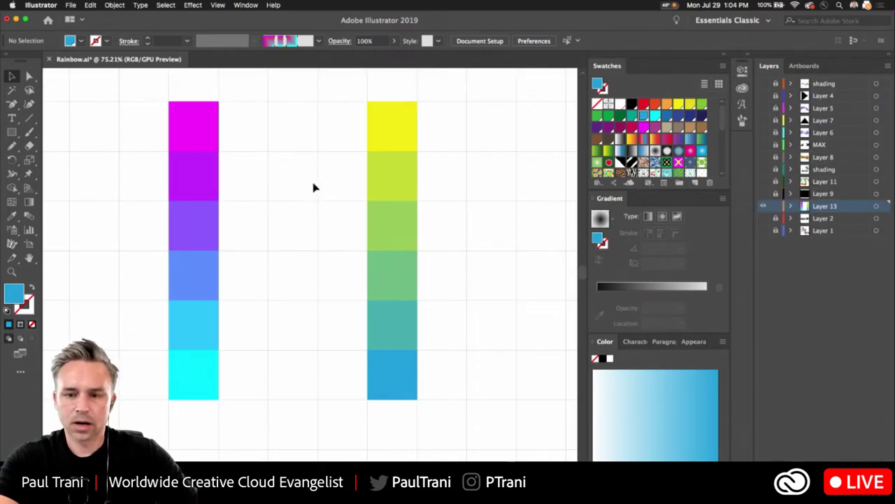
Step: Show the Brushes panel, collapse the colour panels, and select the magenta-to-cyan blend column
{"action": "left_click", "coordinate": [749, 56]}
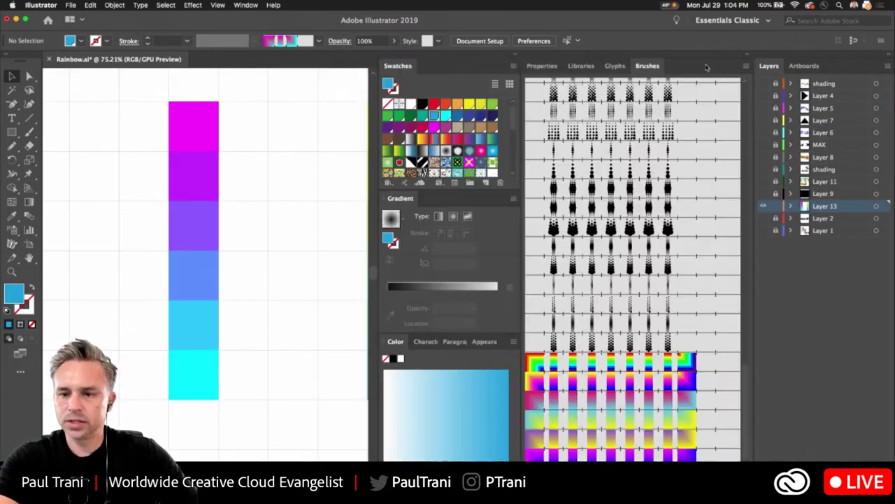
{"action": "left_click", "coordinate": [515, 57]}
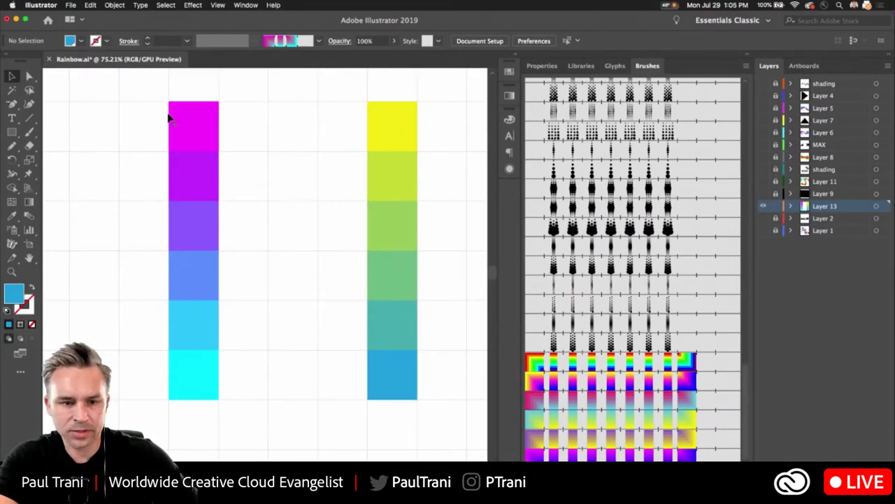
{"action": "scroll", "coordinate": [234, 375], "scroll_direction": "down", "scroll_amount": 4}
{"action": "scroll", "coordinate": [234, 376], "scroll_direction": "up", "scroll_amount": 5}
{"action": "scroll", "coordinate": [234, 375], "scroll_direction": "left", "scroll_amount": 2}
{"action": "left_click", "coordinate": [234, 376]}
{"action": "scroll", "coordinate": [305, 381], "scroll_direction": "left", "scroll_amount": 2}
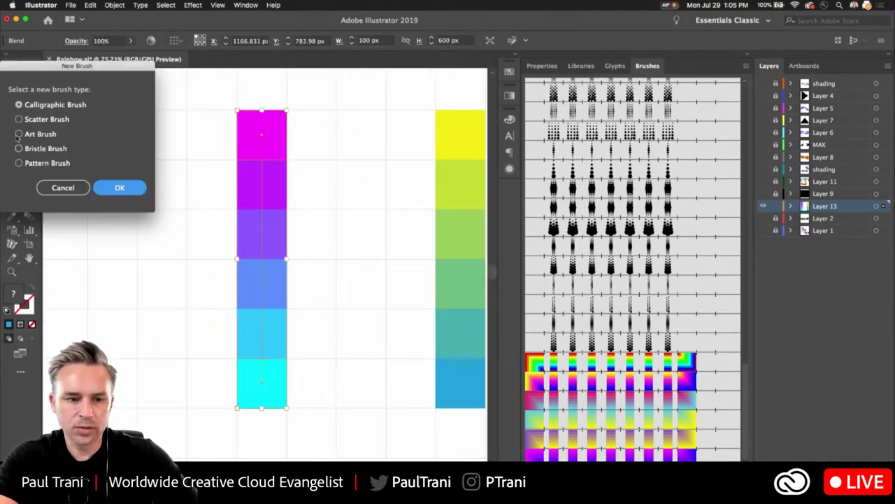
Step: Make it a new Pattern Brush with an Auto-Centered outer corner tile
{"action": "left_click", "coordinate": [31, 163]}
{"action": "left_click_drag", "start_coordinate": [25, 72], "coordinate": [329, 150]}
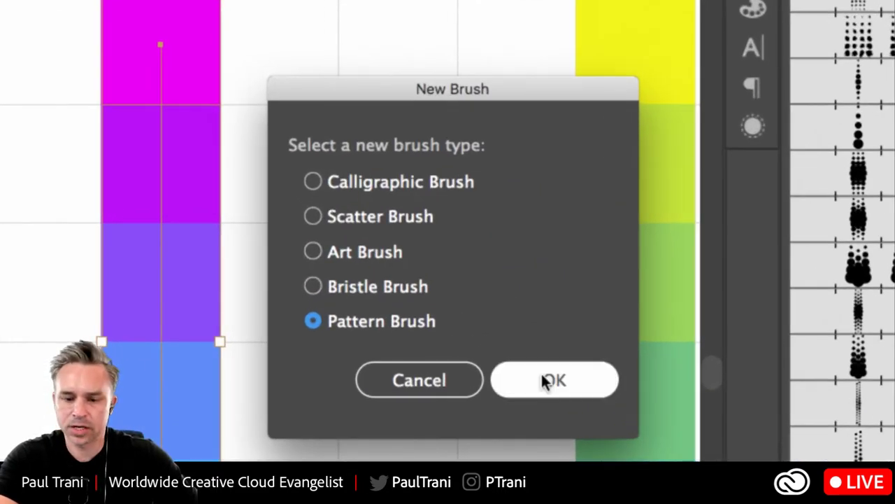
{"action": "left_click", "coordinate": [543, 380]}
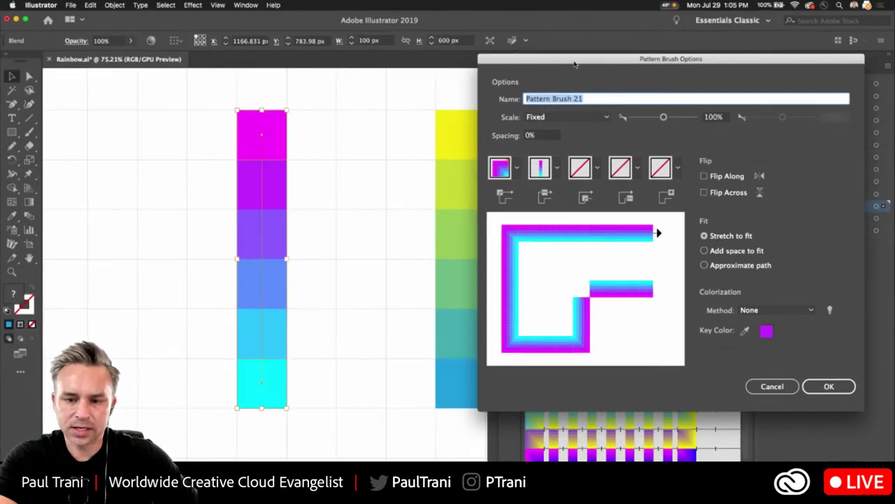
{"action": "left_click_drag", "start_coordinate": [571, 65], "coordinate": [413, 88]}
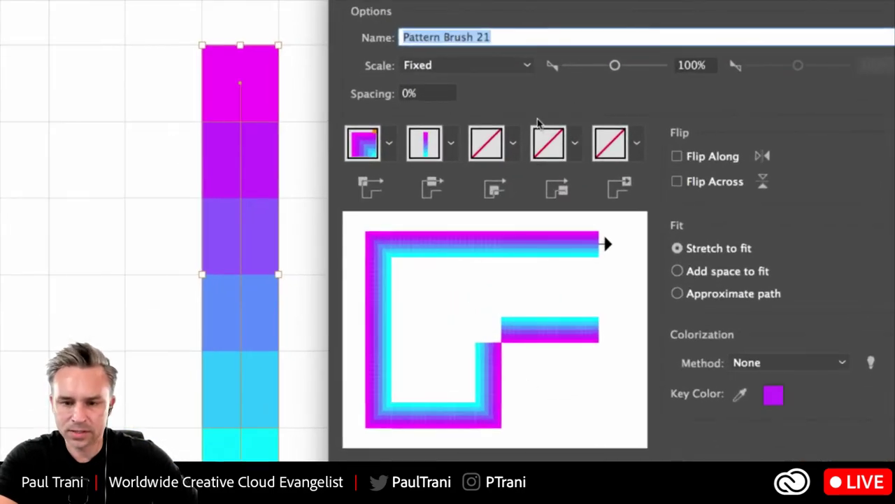
{"action": "left_click", "coordinate": [514, 142]}
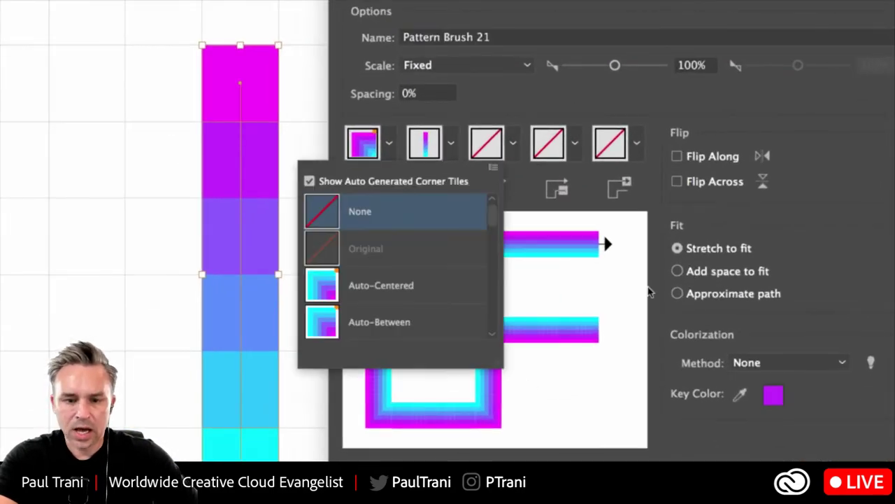
{"action": "left_click", "coordinate": [416, 294]}
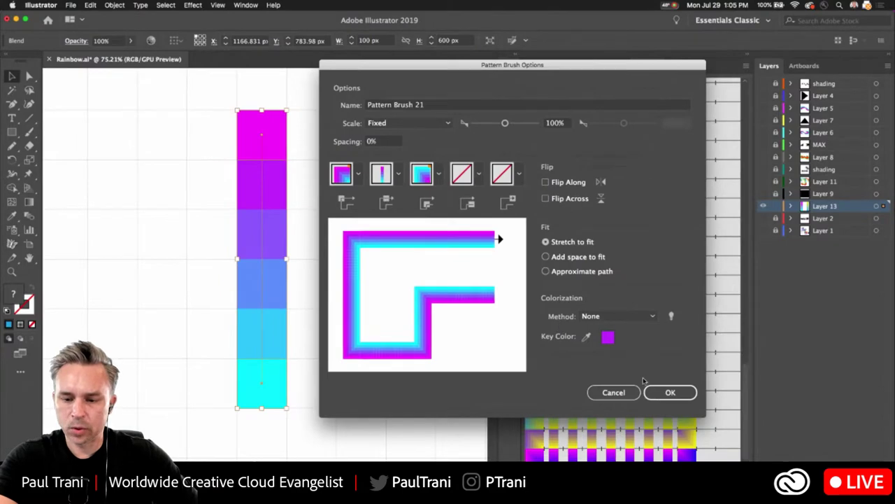
Step: Create Pattern Brush 21 and deselect the blend column
{"action": "left_click", "coordinate": [654, 392]}
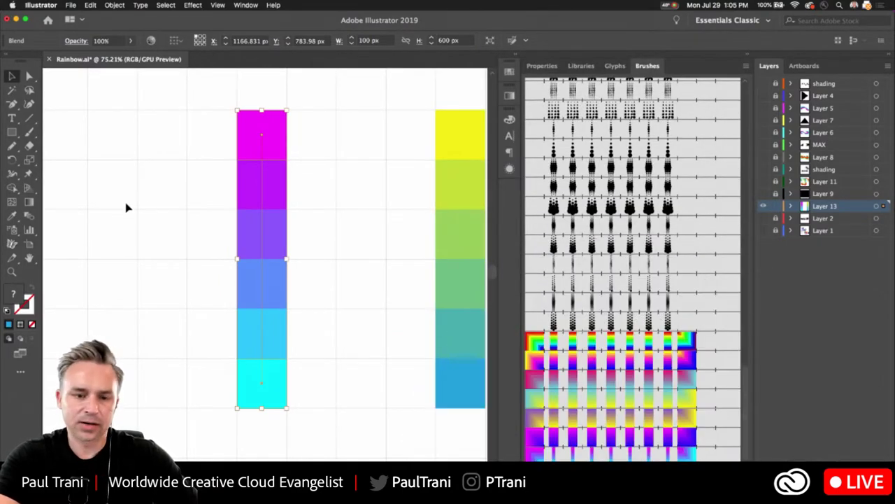
{"action": "left_click", "coordinate": [126, 207]}
{"action": "scroll", "coordinate": [127, 207], "scroll_direction": "down", "scroll_amount": 5}
{"action": "scroll", "coordinate": [310, 249], "scroll_direction": "up", "scroll_amount": 2}
{"action": "scroll", "coordinate": [309, 250], "scroll_direction": "down", "scroll_amount": 2}
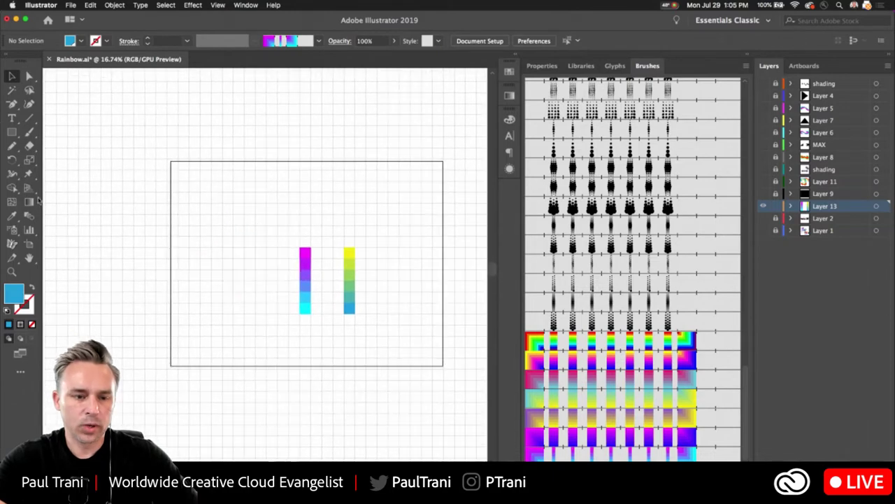
Step: Draw a figure-eight with the Pencil and stroke it with the new rainbow pattern brush
{"action": "left_click", "coordinate": [13, 145]}
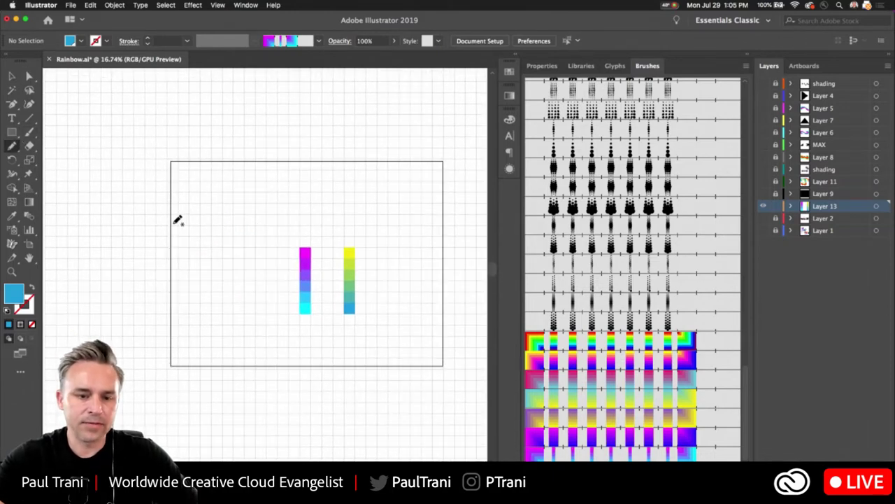
{"action": "mouse_move", "coordinate": [179, 203]}
{"action": "left_mouse_down"}
{"action": "mouse_move", "coordinate": [208, 237]}
{"action": "mouse_move", "coordinate": [309, 178]}
{"action": "mouse_move", "coordinate": [451, 136]}
{"action": "mouse_move", "coordinate": [413, 267]}
{"action": "mouse_move", "coordinate": [277, 145]}
{"action": "mouse_move", "coordinate": [198, 216]}
{"action": "left_mouse_up"}
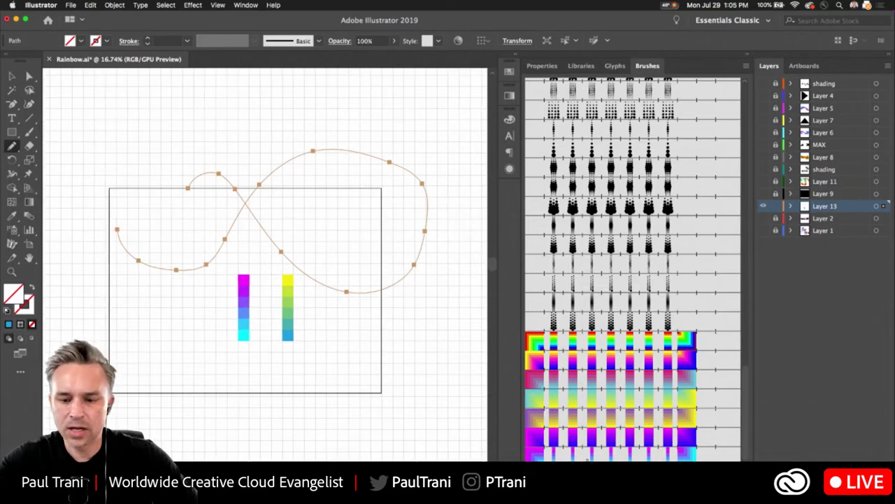
{"action": "left_click", "coordinate": [585, 456]}
{"action": "scroll", "coordinate": [266, 175], "scroll_direction": "up", "scroll_amount": 5}
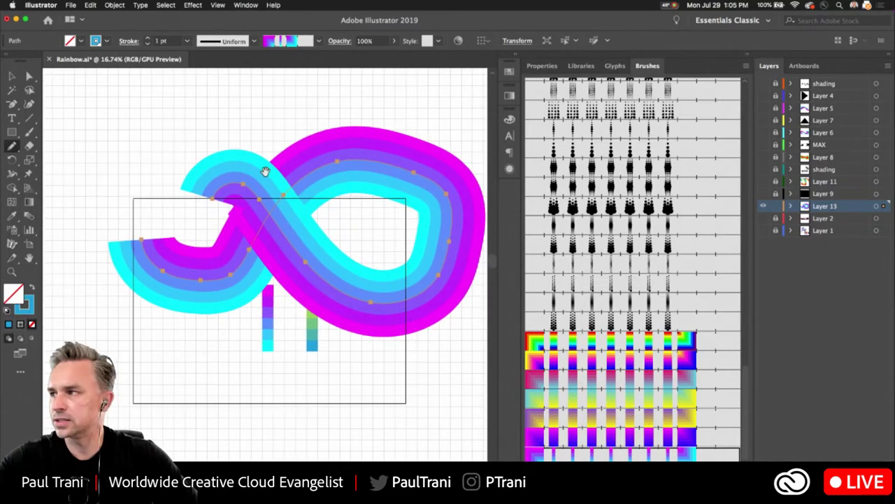
{"action": "left_click", "coordinate": [747, 57]}
{"action": "key", "text": "shift+e"}
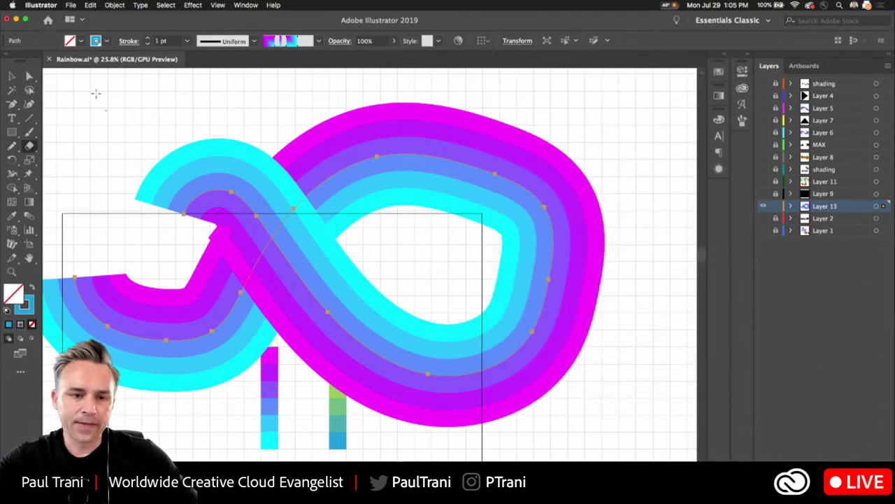
Step: Apply Width Profile 2 to the figure-eight ribbon stroke so its ends taper
{"action": "left_click", "coordinate": [256, 41]}
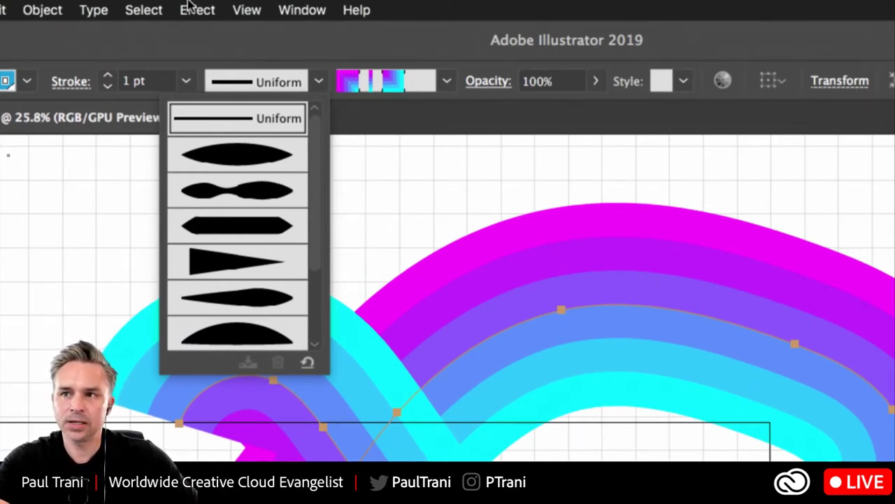
{"action": "left_click", "coordinate": [220, 196]}
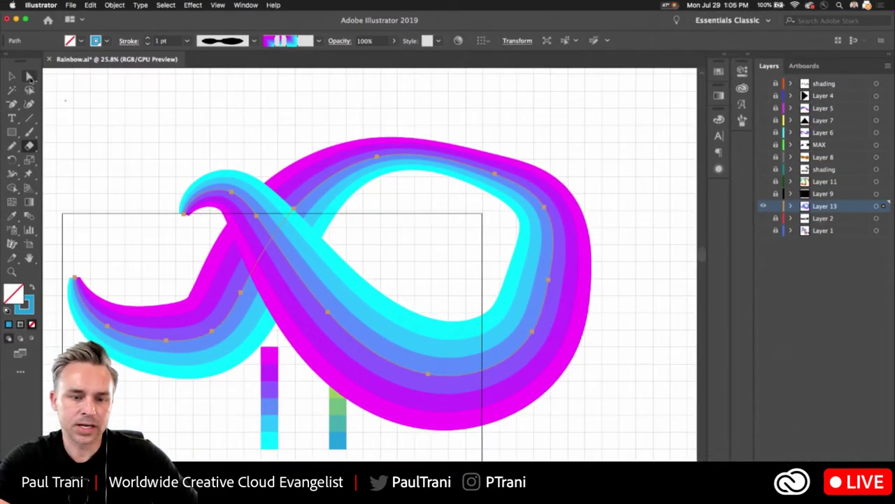
{"action": "left_click", "coordinate": [115, 5]}
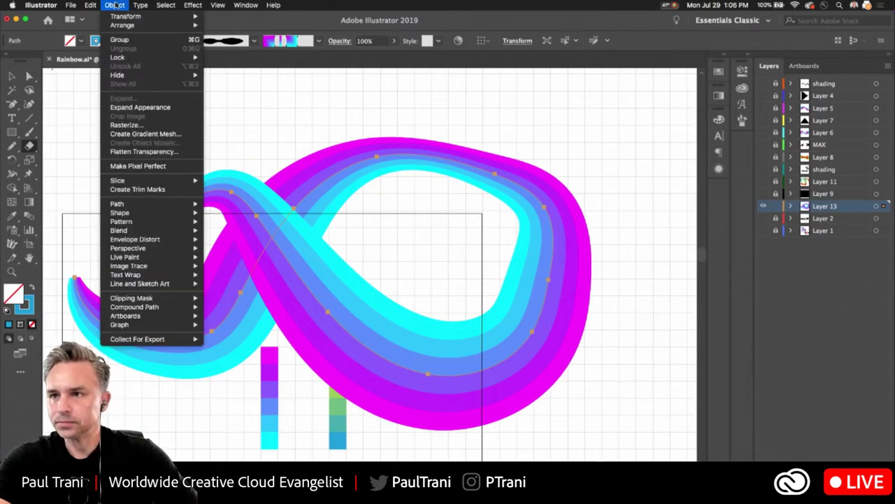
{"action": "left_click", "coordinate": [116, 4]}
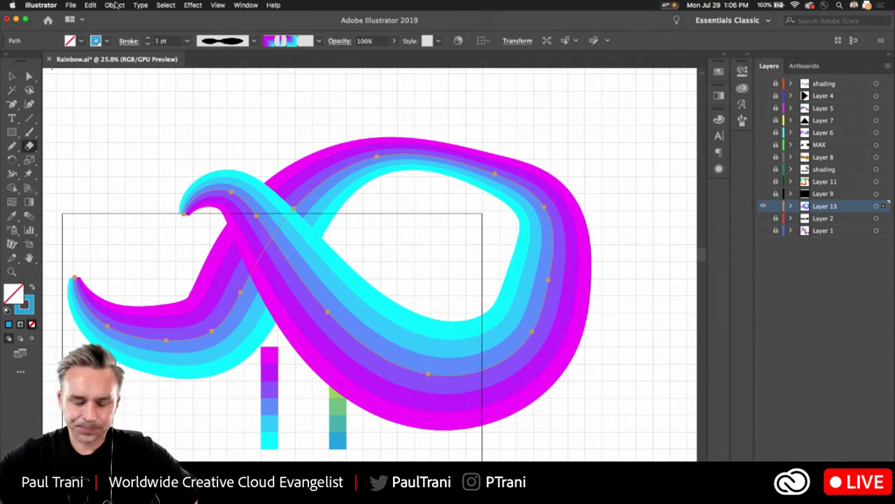
Step: Simplify the ribbon's spine with Curve Precision 93%, taking it from 16 to 25 points
{"action": "left_click", "coordinate": [12, 75]}
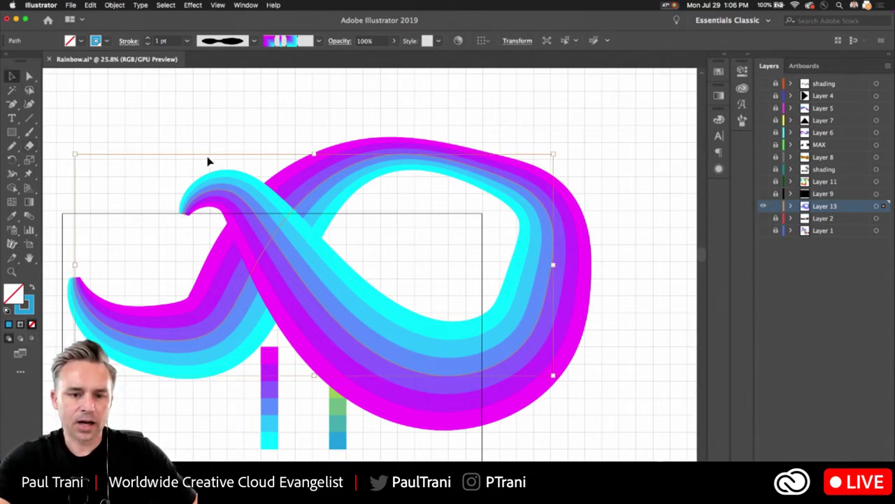
{"action": "left_click", "coordinate": [223, 187]}
{"action": "left_click", "coordinate": [223, 186]}
{"action": "left_click", "coordinate": [116, 5]}
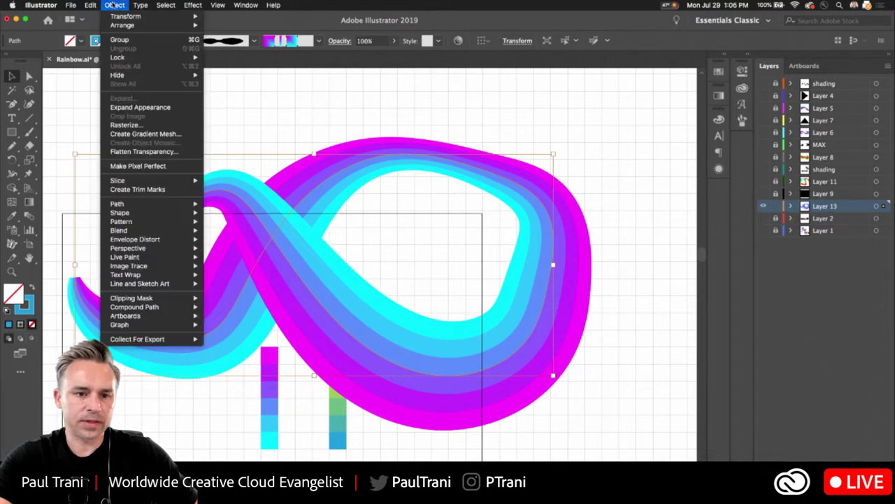
{"action": "mouse_move", "coordinate": [111, 207]}
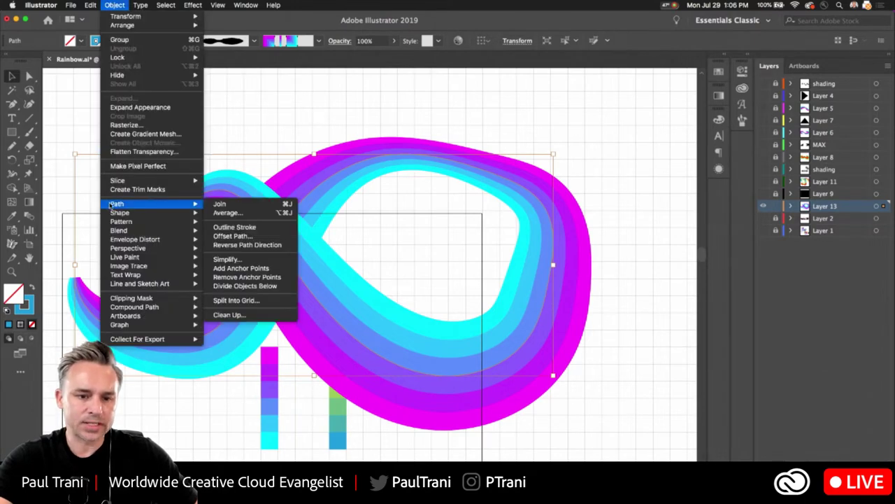
{"action": "left_click", "coordinate": [226, 259]}
{"action": "left_click_drag", "start_coordinate": [35, 61], "coordinate": [498, 151]}
{"action": "left_click", "coordinate": [618, 190]}
{"action": "left_click_drag", "start_coordinate": [618, 190], "coordinate": [616, 190]}
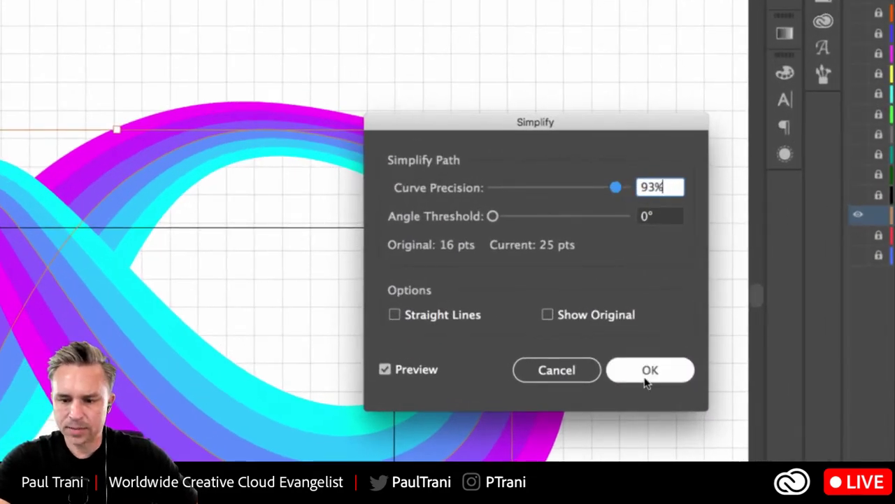
{"action": "left_click_drag", "start_coordinate": [576, 186], "coordinate": [421, 180]}
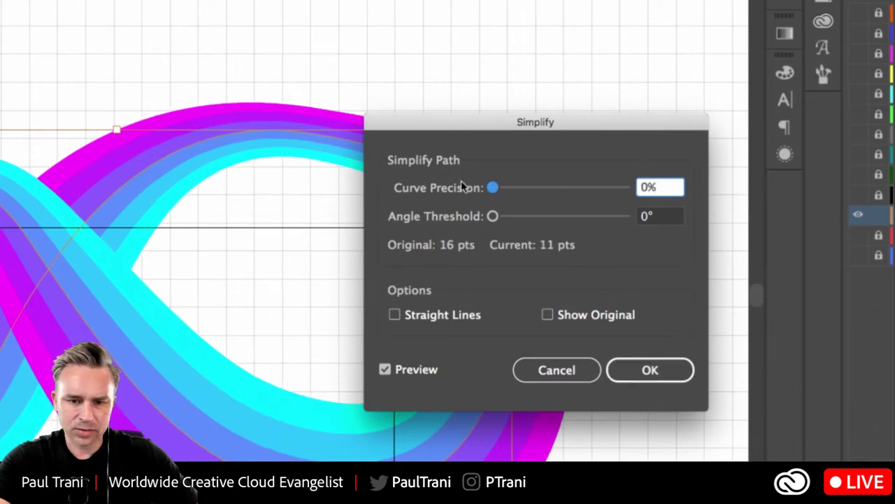
{"action": "left_click_drag", "start_coordinate": [492, 188], "coordinate": [622, 196]}
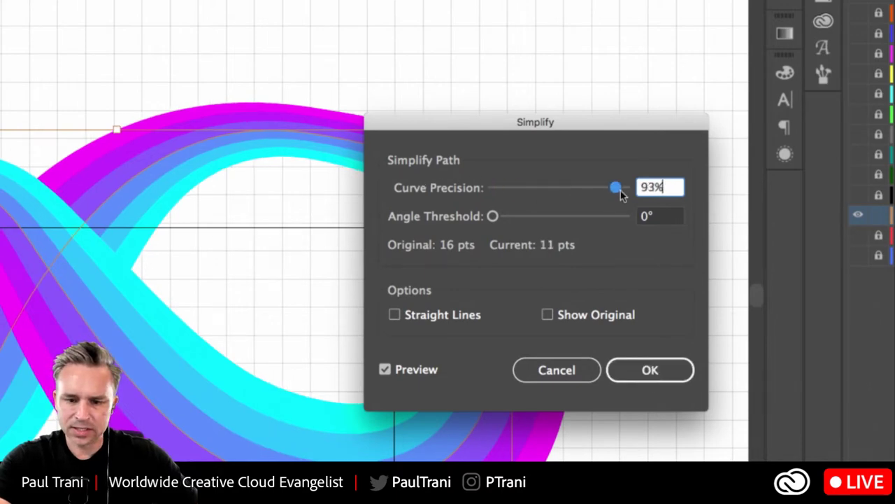
{"action": "left_click", "coordinate": [624, 369]}
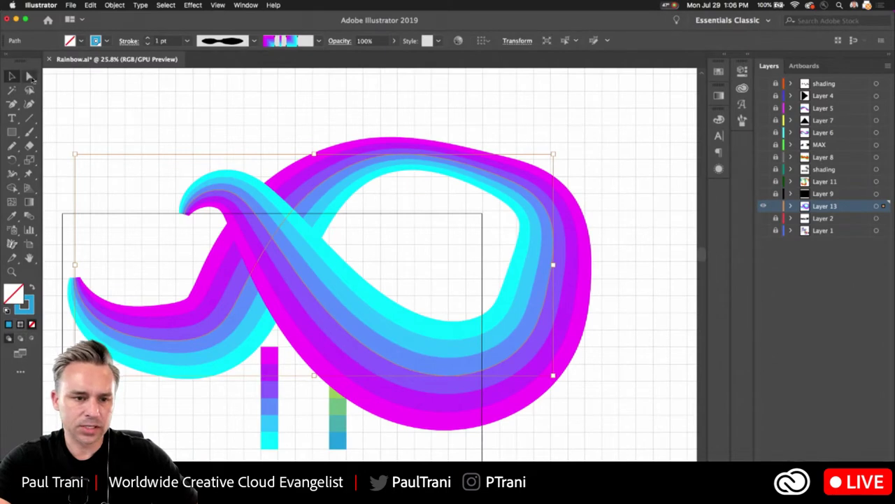
{"action": "key", "text": "a"}
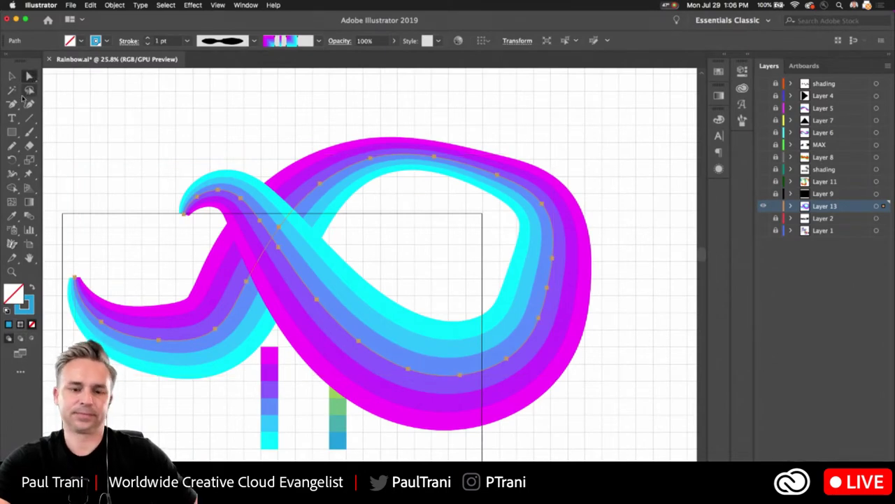
Step: Set Layer 13's layer colour to Green
{"action": "double_click", "coordinate": [850, 207]}
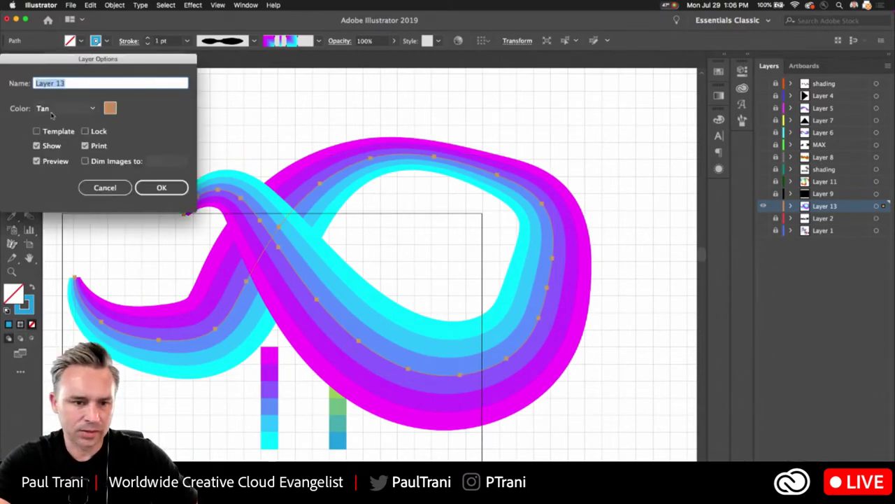
{"action": "left_click", "coordinate": [67, 109]}
{"action": "left_click", "coordinate": [56, 163]}
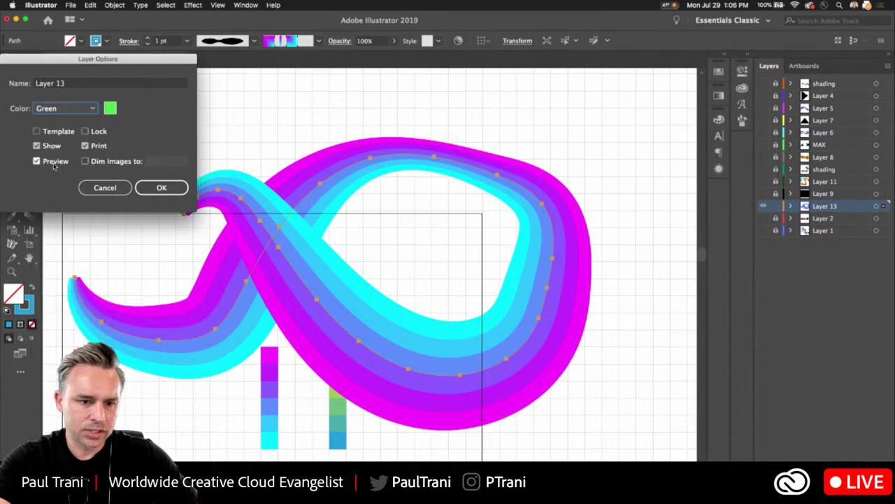
{"action": "left_click", "coordinate": [155, 191]}
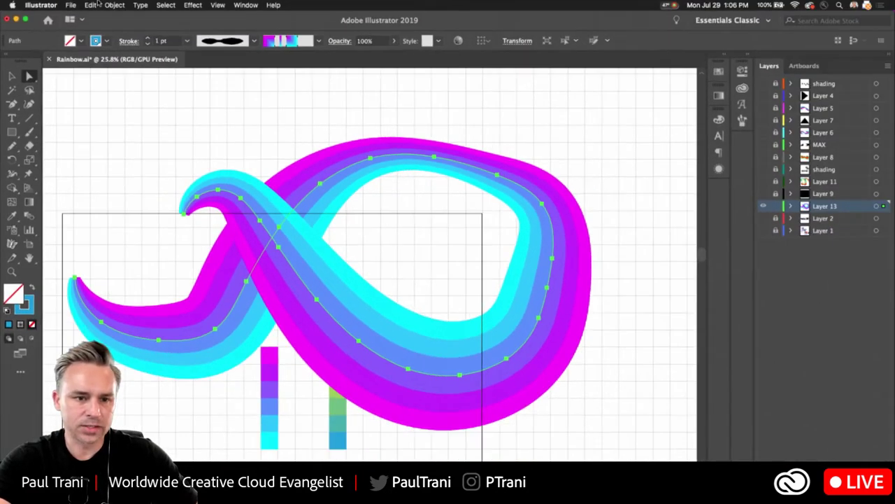
Step: Simplify the spine path again at 0% Curve Precision, leaving 11 anchor points
{"action": "left_click", "coordinate": [115, 5]}
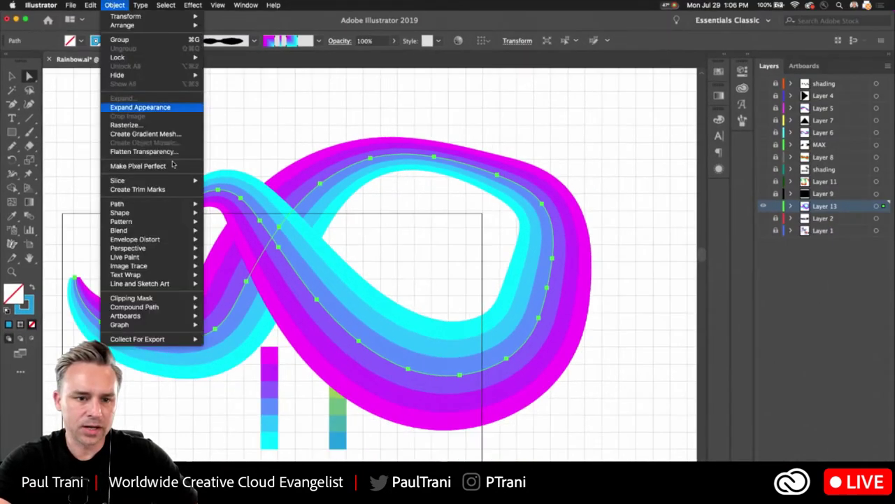
{"action": "mouse_move", "coordinate": [143, 207]}
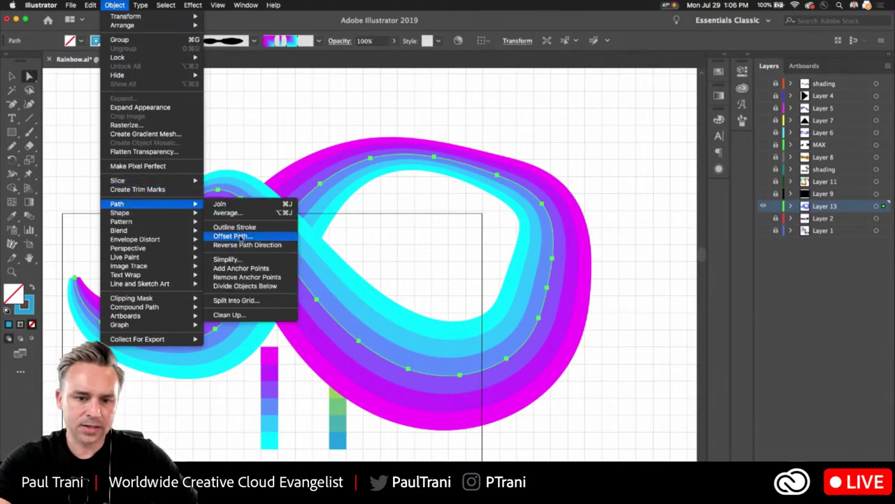
{"action": "left_click", "coordinate": [263, 261]}
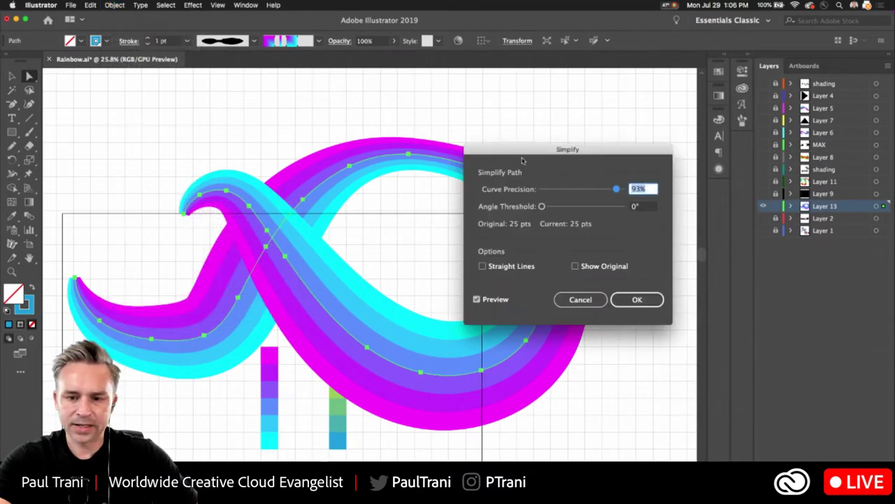
{"action": "left_click_drag", "start_coordinate": [549, 194], "coordinate": [623, 192]}
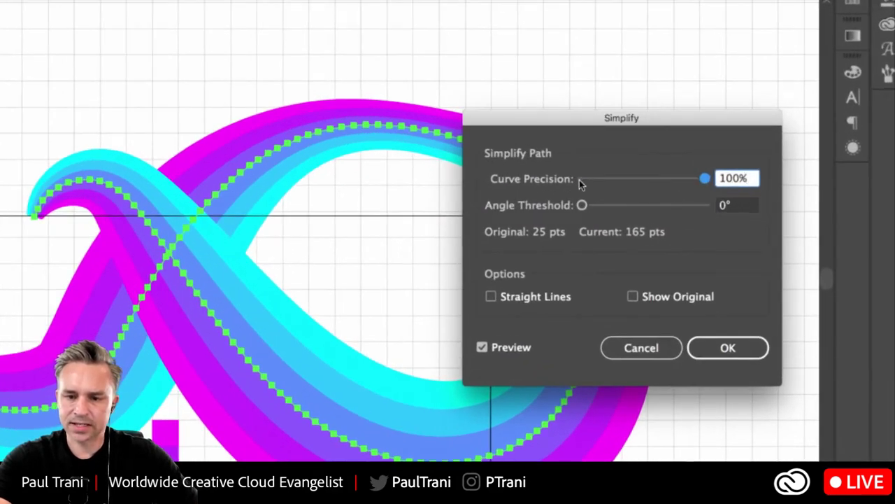
{"action": "left_click", "coordinate": [543, 189]}
{"action": "left_click", "coordinate": [591, 180]}
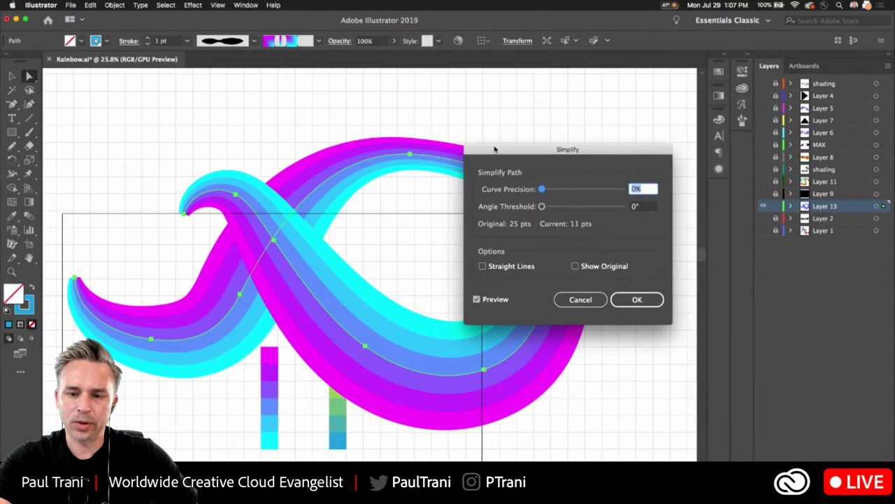
{"action": "left_click_drag", "start_coordinate": [495, 149], "coordinate": [517, 106]}
{"action": "left_click", "coordinate": [660, 257]}
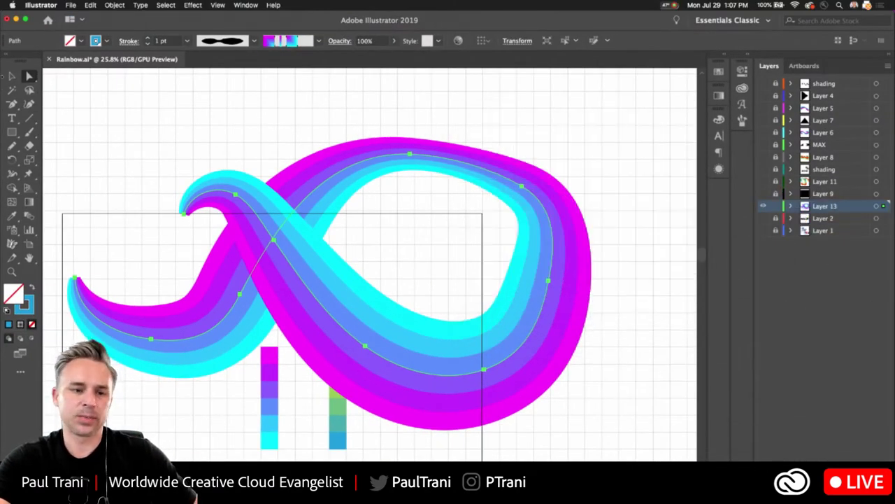
Step: Drag the upper-left endpoint up-left, smooth its curve and nearby anchor, then reselect the spine
{"action": "left_click_drag", "start_coordinate": [182, 215], "coordinate": [188, 156]}
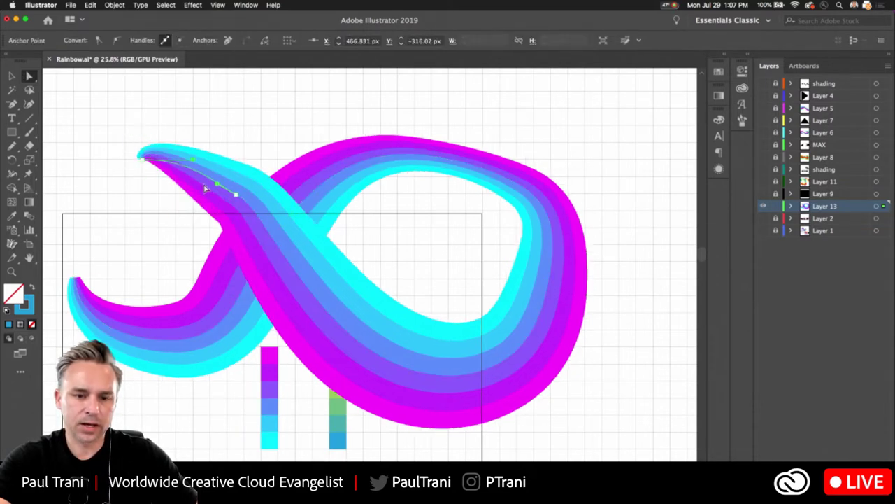
{"action": "left_click_drag", "start_coordinate": [218, 182], "coordinate": [210, 161]}
{"action": "left_click_drag", "start_coordinate": [236, 195], "coordinate": [243, 196]}
{"action": "key", "text": "p"}
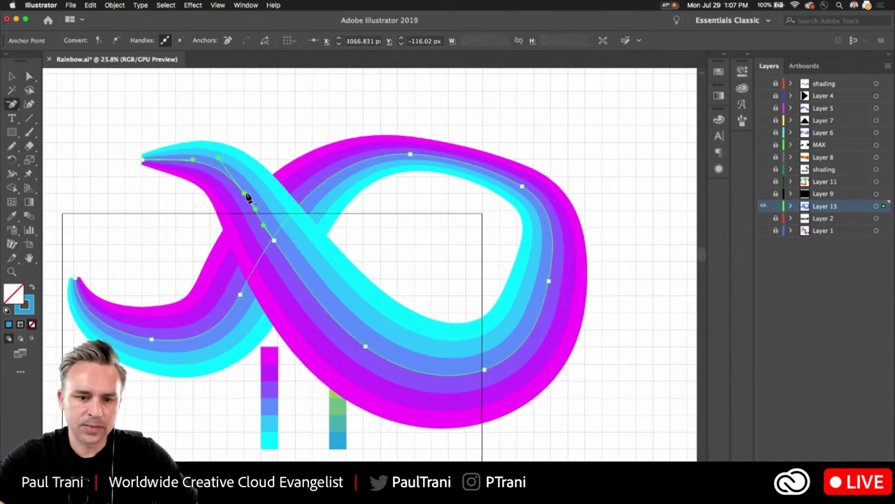
{"action": "key", "text": "v"}
{"action": "left_click", "coordinate": [112, 142]}
{"action": "left_click", "coordinate": [229, 190]}
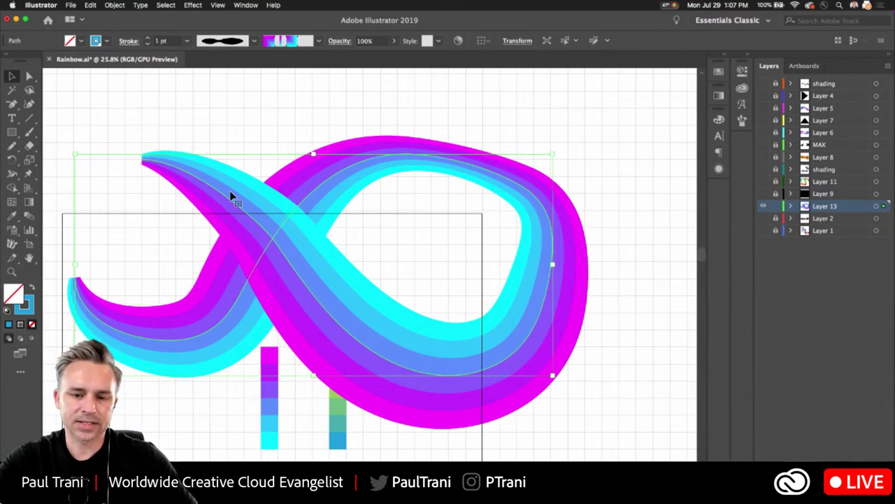
Step: Apply Object > Path > Reverse Path Direction to the spine, moving cyan to the outside
{"action": "left_click", "coordinate": [115, 5]}
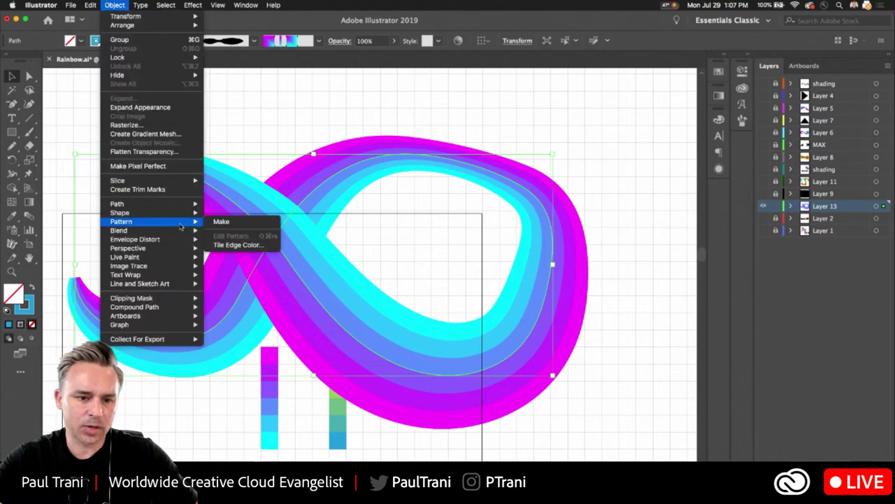
{"action": "mouse_move", "coordinate": [173, 203]}
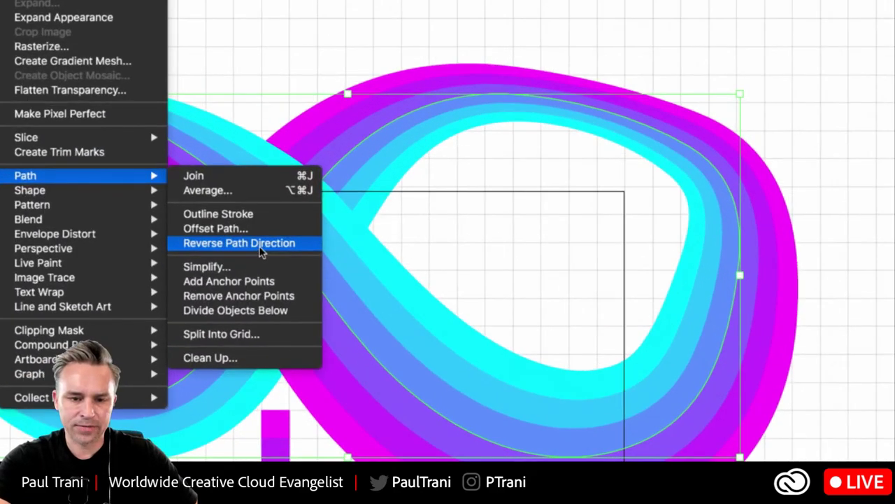
{"action": "left_click", "coordinate": [260, 245]}
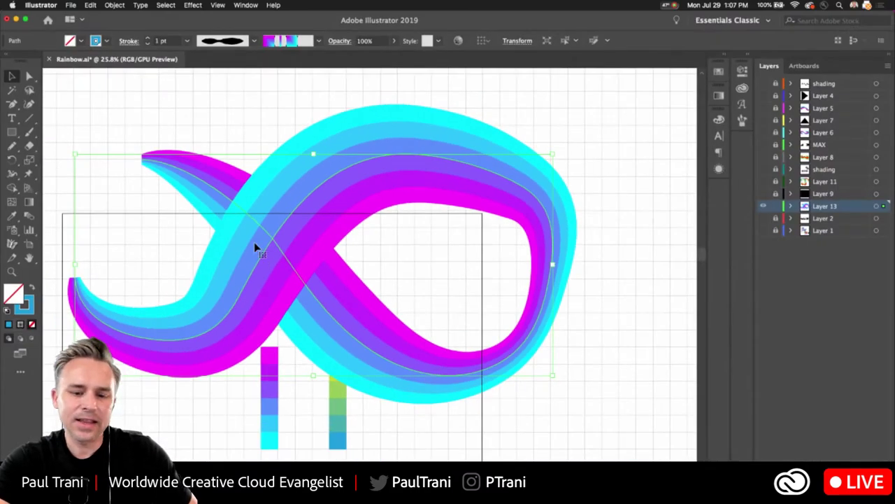
Step: Turn off Snap to Grid, hide the grid and artboards, and pan to centre the ribbon
{"action": "left_click", "coordinate": [222, 5]}
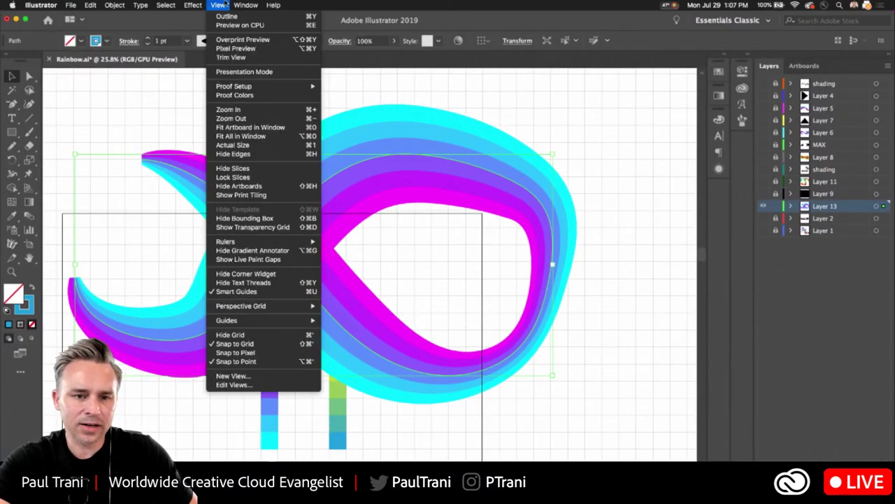
{"action": "left_click", "coordinate": [242, 344]}
{"action": "left_click", "coordinate": [217, 5]}
{"action": "left_click", "coordinate": [229, 335]}
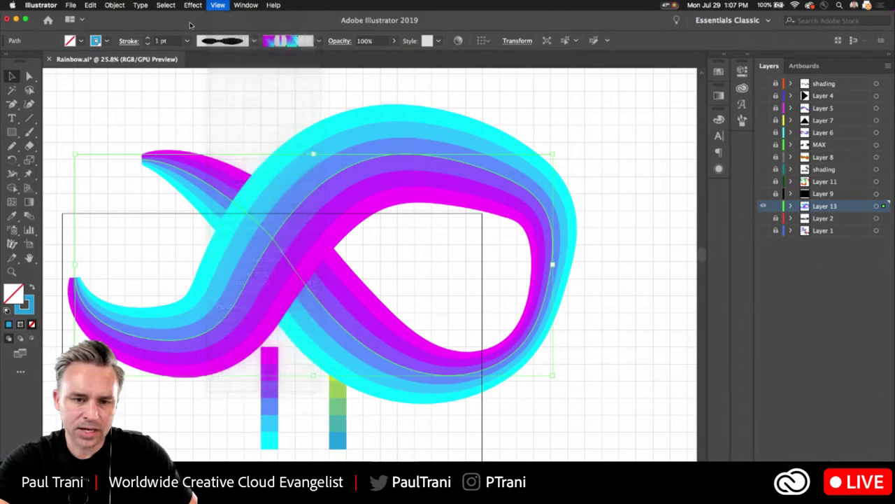
{"action": "left_click", "coordinate": [220, 5]}
{"action": "left_click", "coordinate": [230, 186]}
{"action": "key", "text": "space"}
{"action": "left_click_drag", "start_coordinate": [136, 206], "coordinate": [206, 182]}
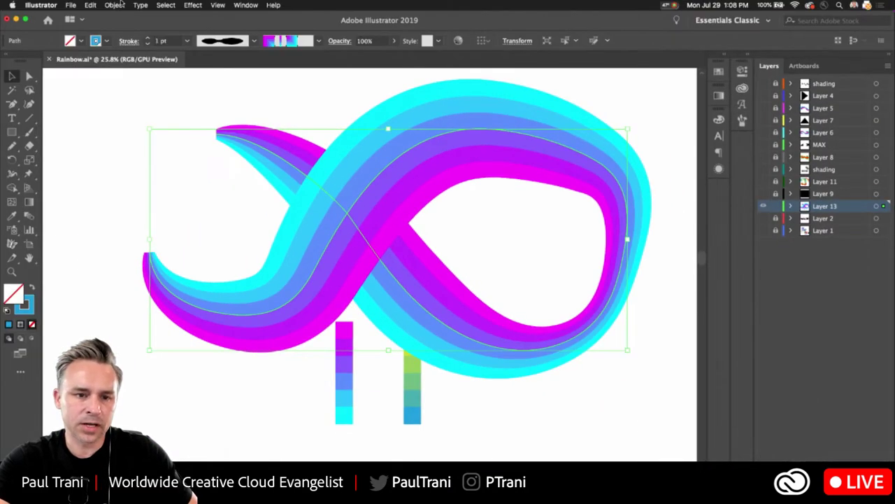
Step: Reverse the ribbon spine's path direction via Object > Path
{"action": "left_click", "coordinate": [119, 5]}
{"action": "mouse_move", "coordinate": [155, 204]}
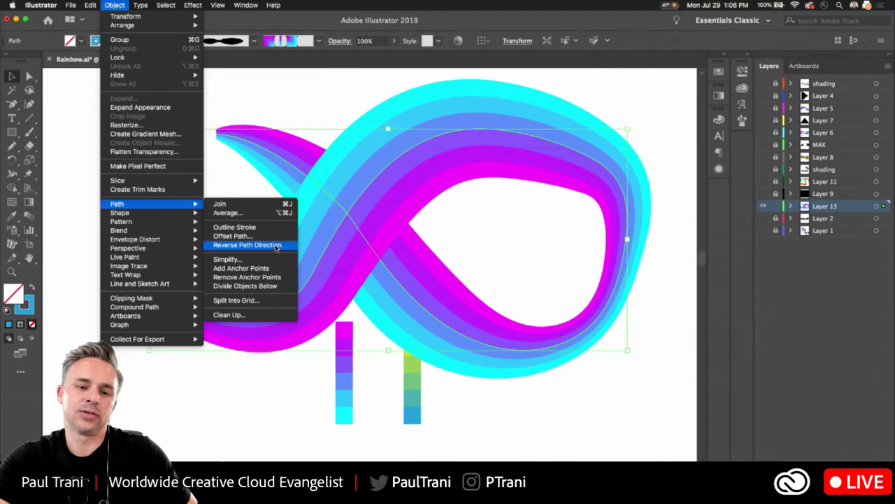
{"action": "left_click", "coordinate": [276, 246]}
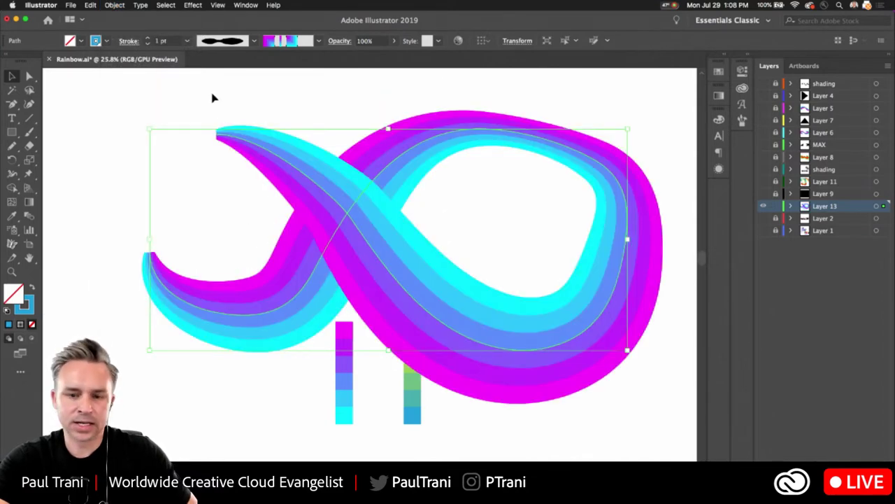
Step: Delete the top-right anchor and reshape the ribbon's right side rounder
{"action": "left_click", "coordinate": [28, 76]}
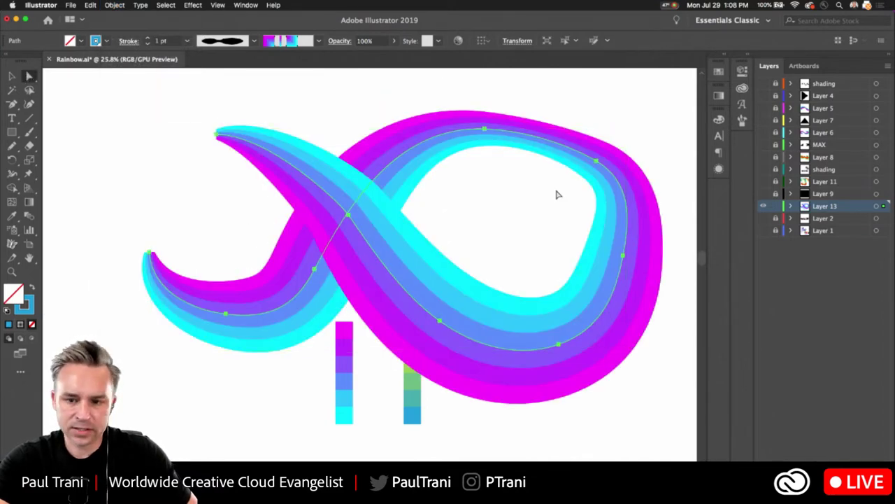
{"action": "key", "text": "minus"}
{"action": "left_click", "coordinate": [596, 161]}
{"action": "left_click", "coordinate": [29, 75]}
{"action": "left_click_drag", "start_coordinate": [624, 255], "coordinate": [610, 239]}
{"action": "left_click_drag", "start_coordinate": [619, 205], "coordinate": [586, 163]}
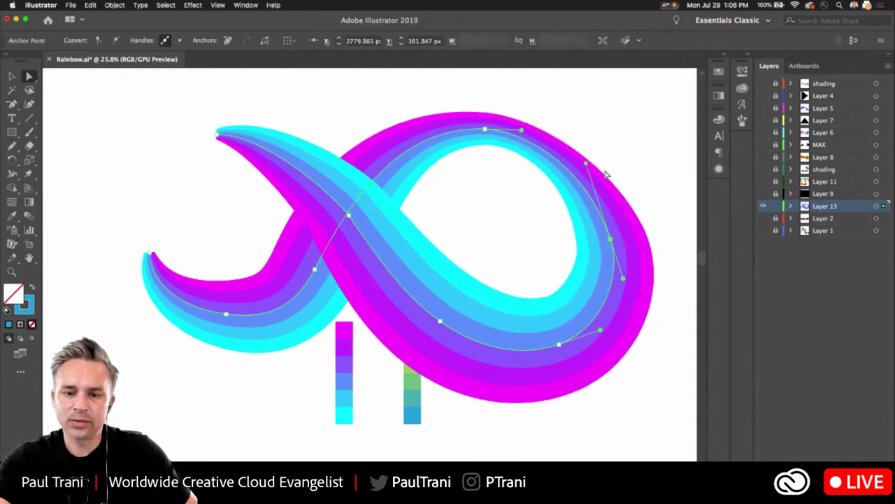
{"action": "scroll", "coordinate": [214, 216], "scroll_direction": "down", "scroll_amount": 5}
Step: Move the infinity ribbon up and left, clear above the blend bars
{"action": "left_click", "coordinate": [12, 76]}
{"action": "left_click_drag", "start_coordinate": [293, 226], "coordinate": [213, 148]}
{"action": "left_click", "coordinate": [191, 279]}
{"action": "scroll", "coordinate": [220, 284], "scroll_direction": "up", "scroll_amount": 3}
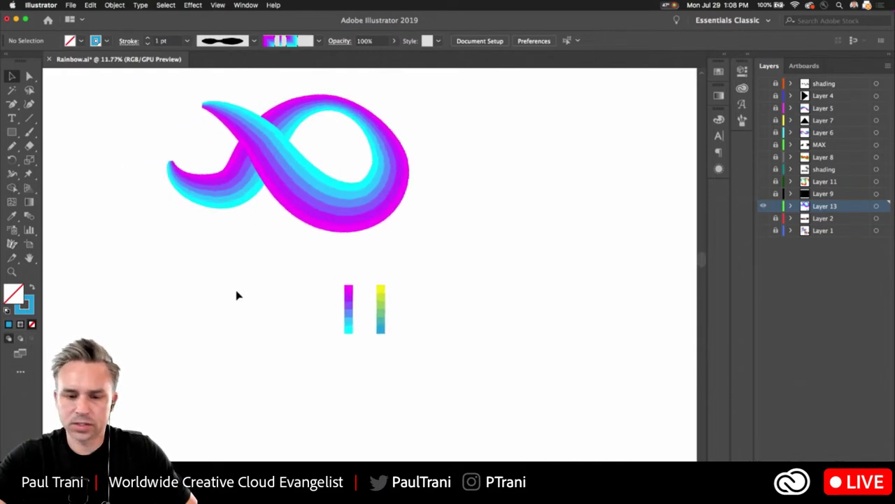
Step: Make the yellow-to-blue blend bar into Pattern Brush 22 with Auto-Centered outer corners
{"action": "left_click", "coordinate": [431, 280]}
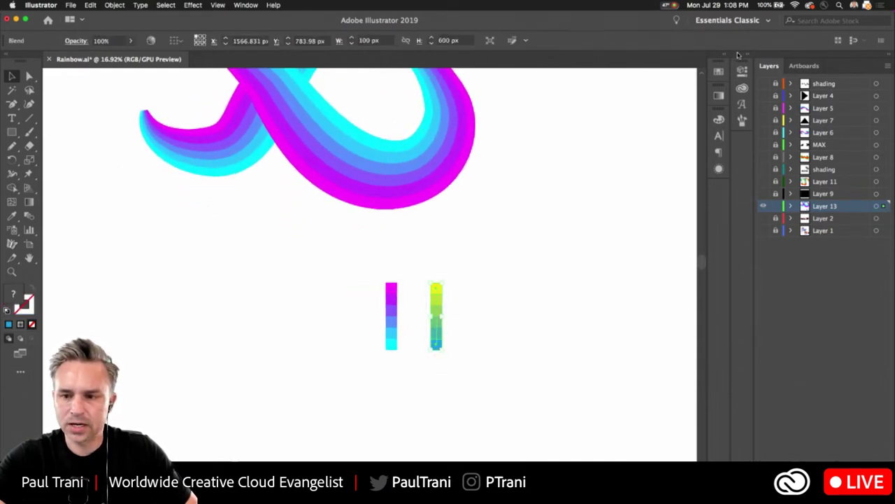
{"action": "left_click", "coordinate": [742, 87]}
{"action": "left_click_drag", "start_coordinate": [436, 315], "coordinate": [621, 419]}
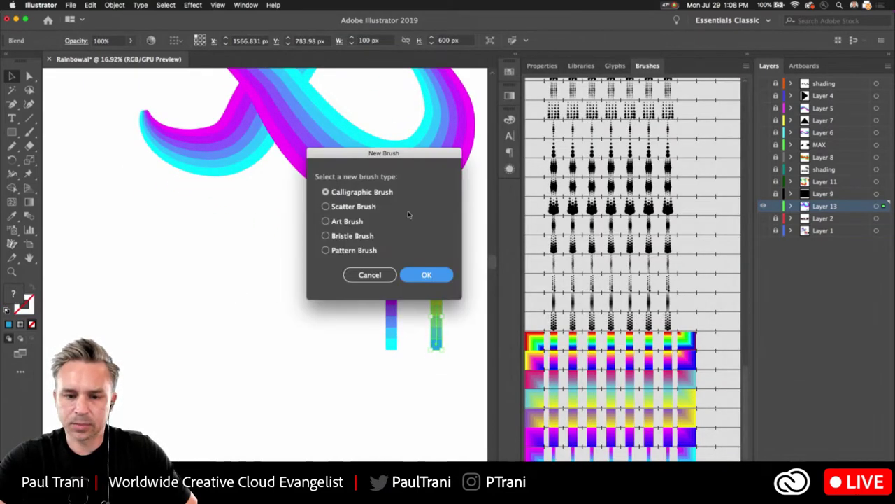
{"action": "left_click", "coordinate": [325, 250]}
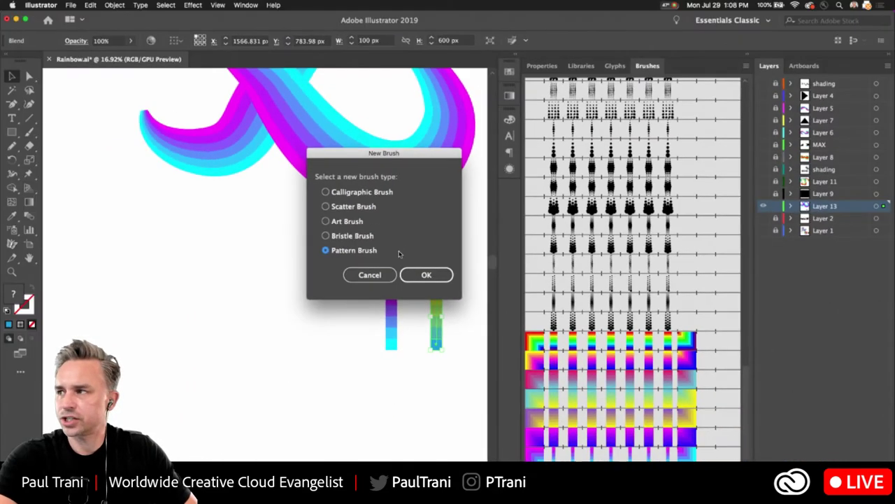
{"action": "left_click", "coordinate": [423, 277]}
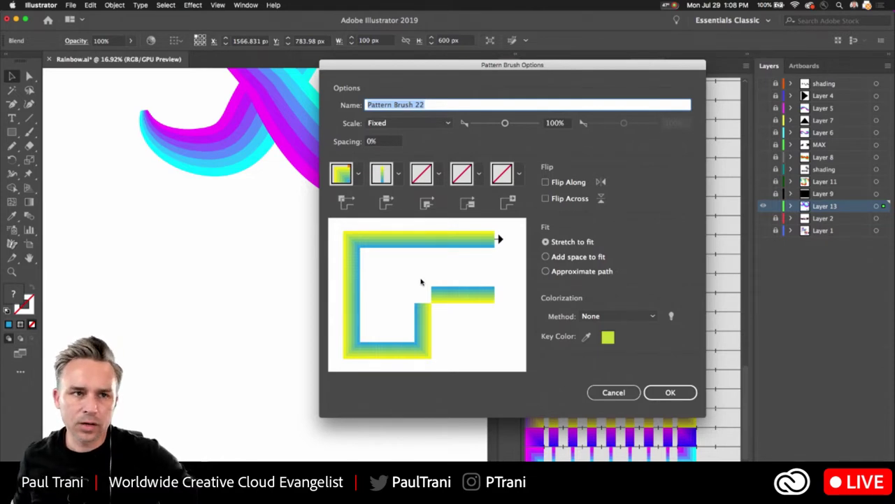
{"action": "left_click", "coordinate": [435, 175]}
{"action": "left_click", "coordinate": [345, 266]}
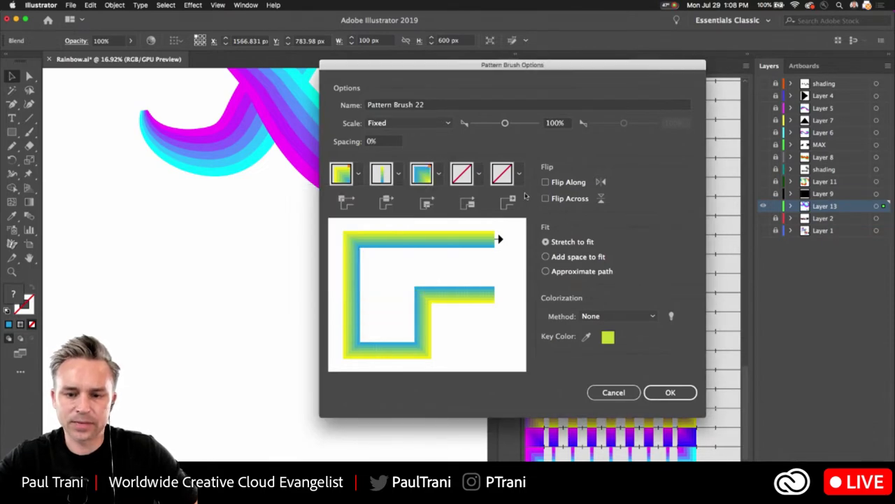
{"action": "left_click", "coordinate": [655, 392]}
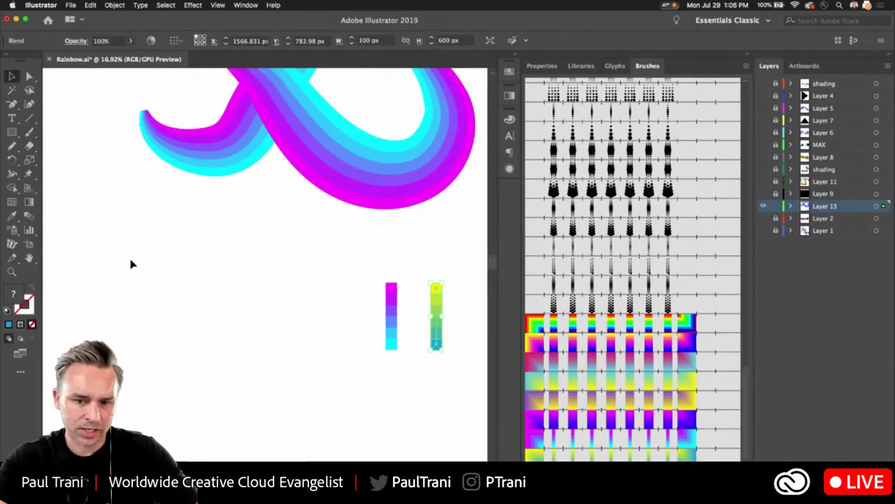
Step: Pencil an S-shaped path and give it the new yellow-blue pattern brush with a tapered profile
{"action": "left_click", "coordinate": [114, 303]}
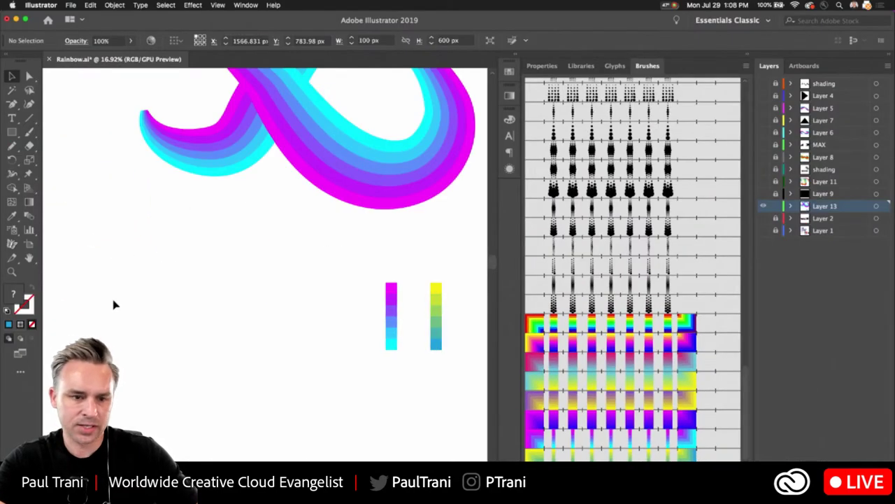
{"action": "left_click", "coordinate": [20, 145]}
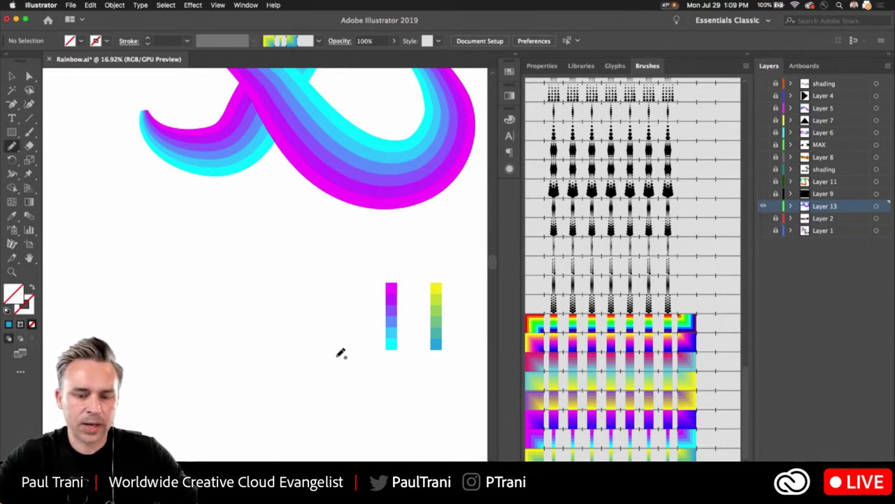
{"action": "mouse_move", "coordinate": [334, 358]}
{"action": "left_mouse_down"}
{"action": "mouse_move", "coordinate": [164, 232]}
{"action": "mouse_move", "coordinate": [210, 410]}
{"action": "mouse_move", "coordinate": [125, 424]}
{"action": "left_mouse_up"}
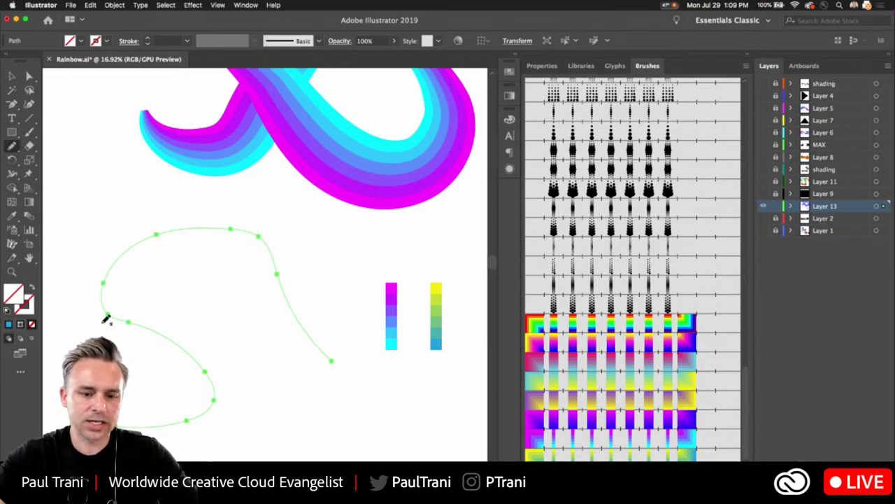
{"action": "left_click", "coordinate": [573, 451]}
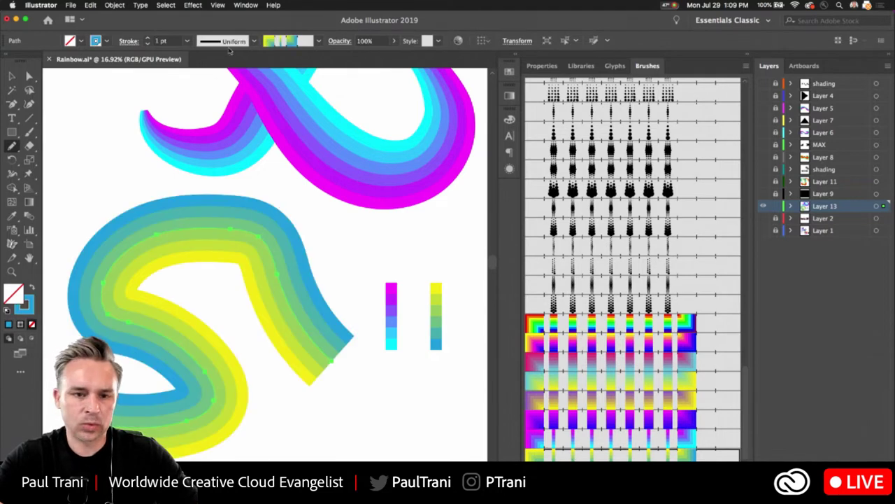
{"action": "left_click", "coordinate": [255, 42]}
{"action": "left_click", "coordinate": [190, 96]}
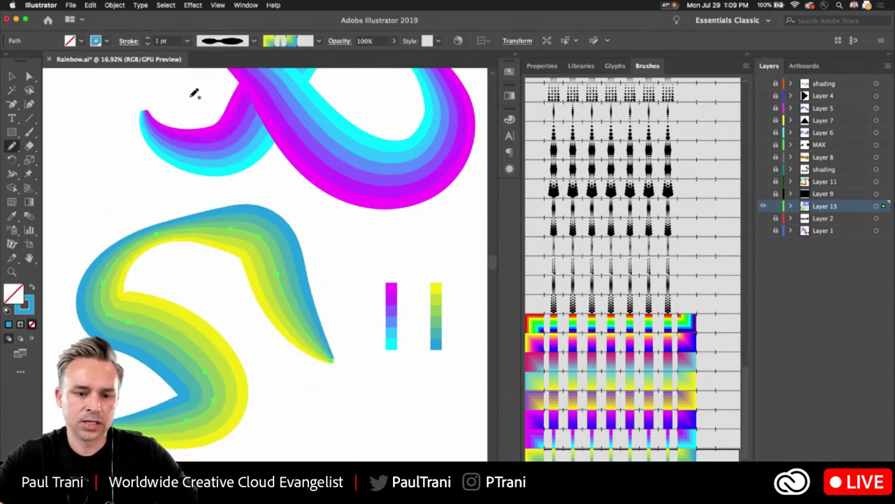
Step: Move the S ribbon beside the infinity ribbon
{"action": "left_click", "coordinate": [12, 75]}
{"action": "scroll", "coordinate": [132, 150], "scroll_direction": "down", "scroll_amount": 3}
{"action": "scroll", "coordinate": [100, 203], "scroll_direction": "up", "scroll_amount": 2}
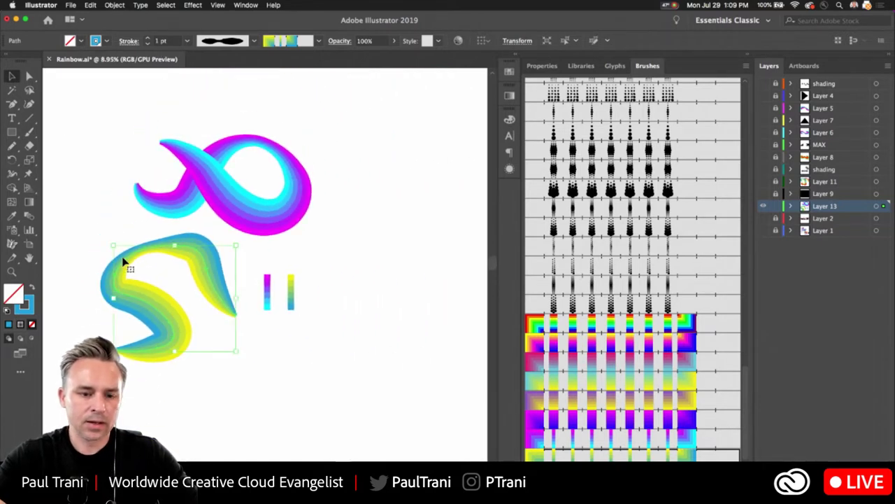
{"action": "left_click_drag", "start_coordinate": [124, 260], "coordinate": [353, 147]}
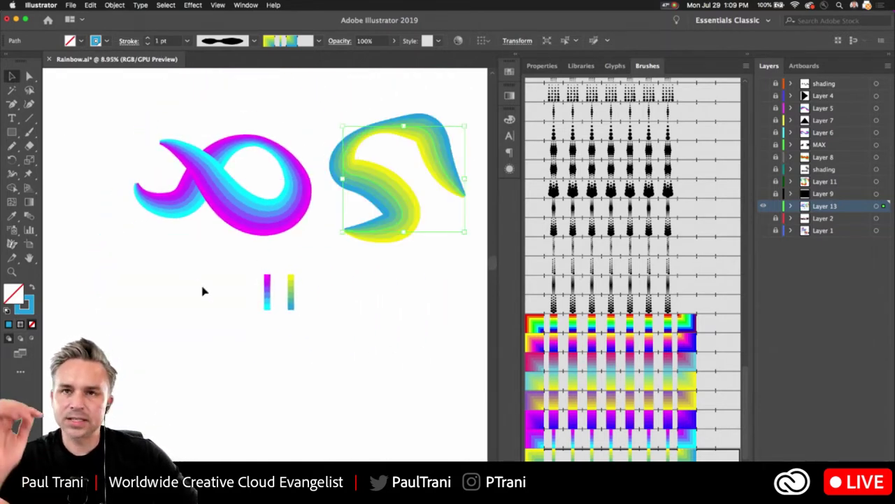
{"action": "left_click", "coordinate": [207, 296]}
Step: Duplicate the yellow-to-blue blend bar to its right
{"action": "scroll", "coordinate": [329, 329], "scroll_direction": "up", "scroll_amount": 5}
{"action": "scroll", "coordinate": [268, 270], "scroll_direction": "up", "scroll_amount": 2}
{"action": "left_click_drag", "start_coordinate": [205, 175], "coordinate": [257, 314]}
{"action": "left_click_drag", "start_coordinate": [237, 284], "coordinate": [368, 294]}
{"action": "left_click_drag", "start_coordinate": [405, 184], "coordinate": [378, 175]}
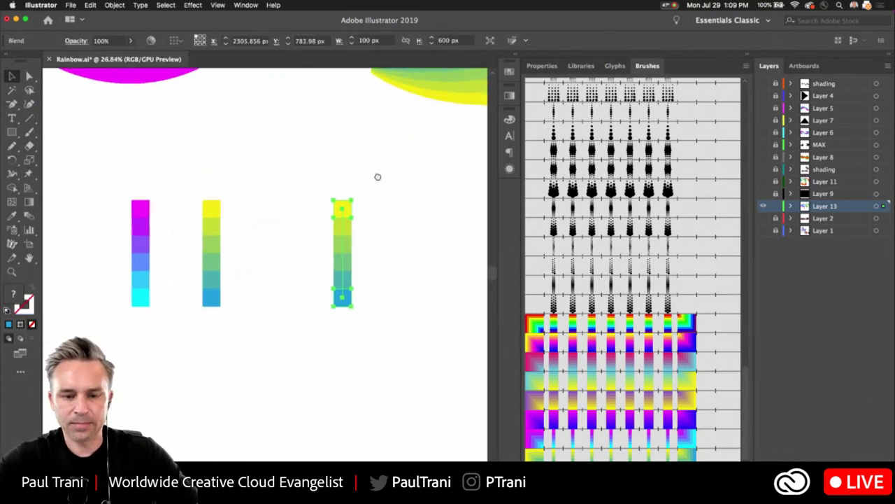
{"action": "scroll", "coordinate": [378, 176], "scroll_direction": "up", "scroll_amount": 2}
{"action": "left_click", "coordinate": [296, 222]}
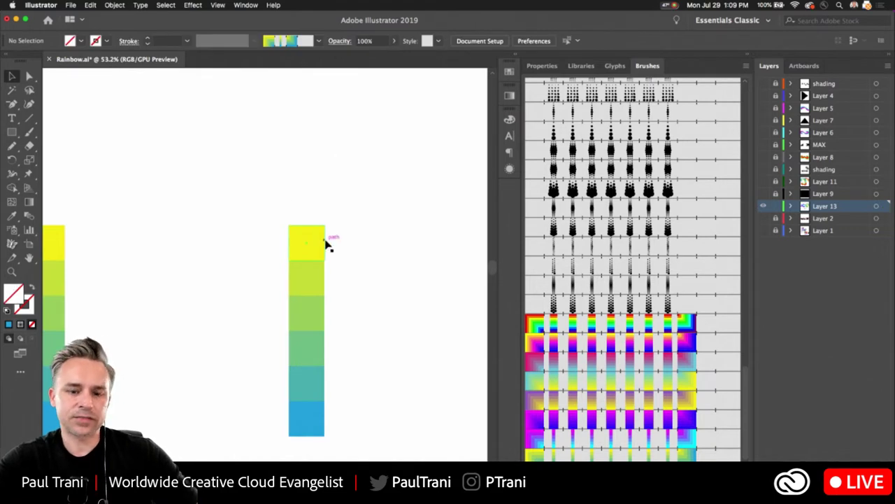
Step: In isolation mode, recolour the copy's top square magenta and bottom square yellow
{"action": "double_click", "coordinate": [296, 252]}
{"action": "left_click", "coordinate": [297, 254]}
{"action": "left_click", "coordinate": [542, 66]}
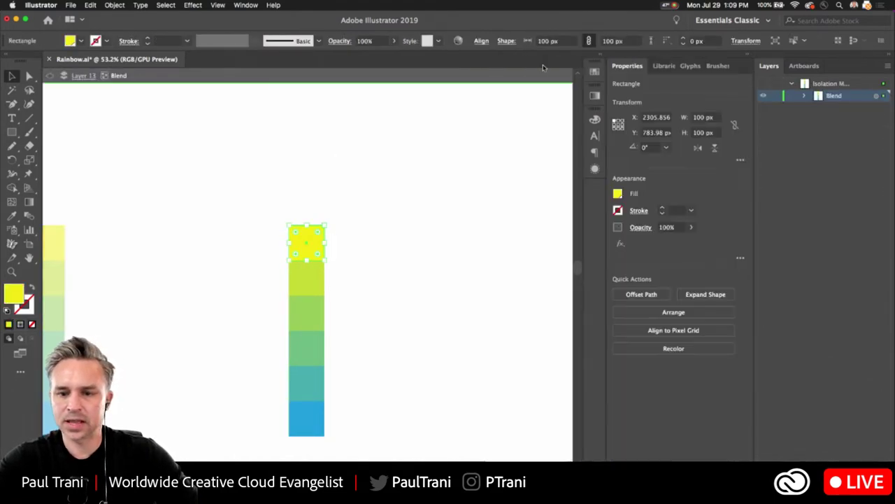
{"action": "left_click", "coordinate": [618, 194]}
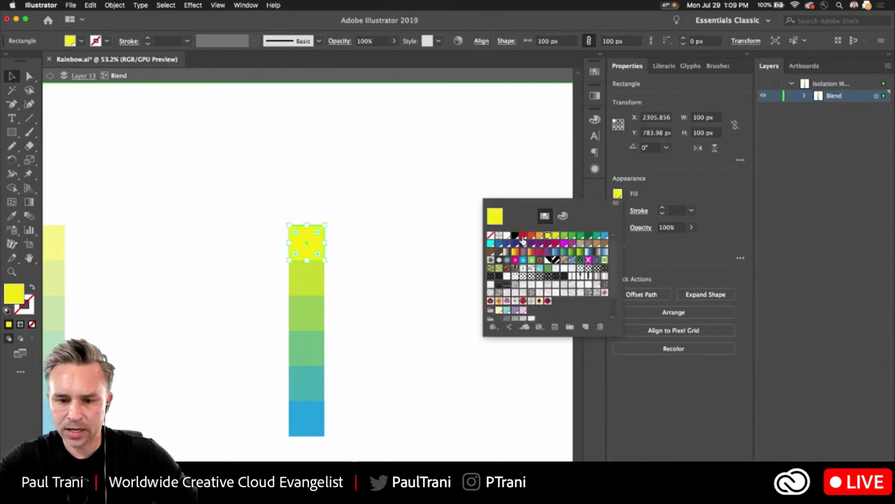
{"action": "left_click", "coordinate": [523, 236]}
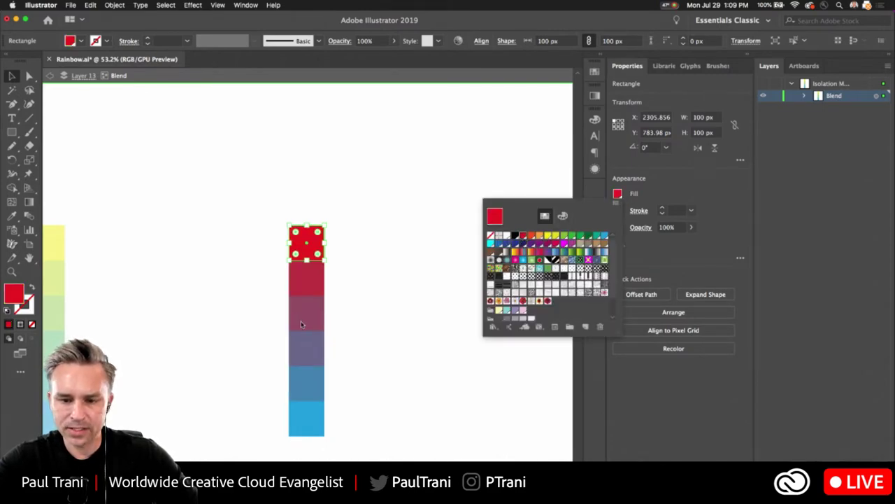
{"action": "left_click", "coordinate": [541, 248]}
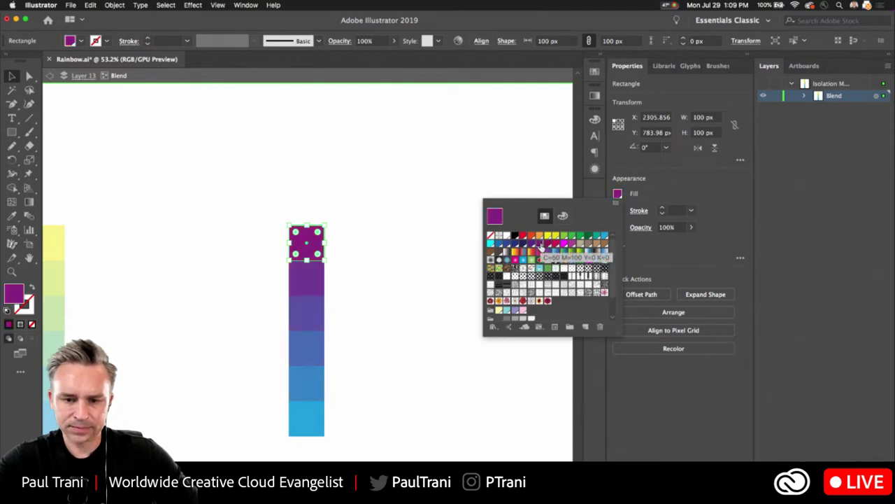
{"action": "left_click", "coordinate": [555, 244]}
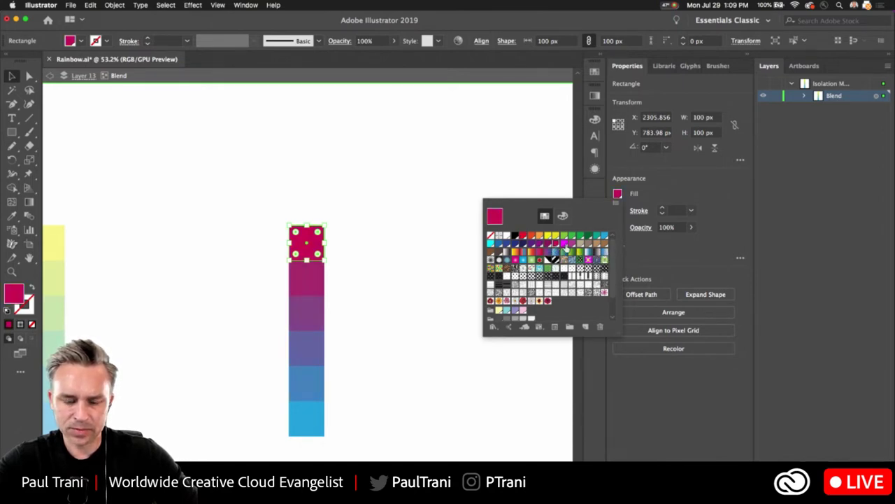
{"action": "left_click", "coordinate": [563, 243]}
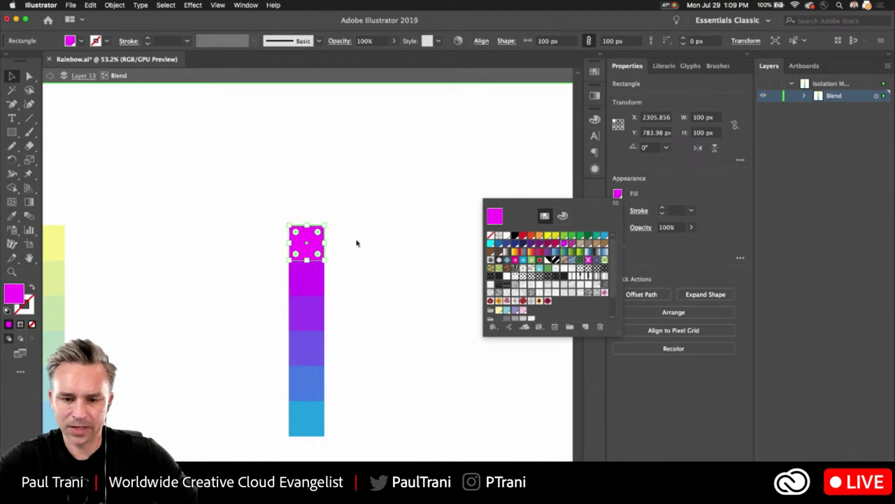
{"action": "left_click", "coordinate": [305, 422]}
{"action": "left_click", "coordinate": [301, 420]}
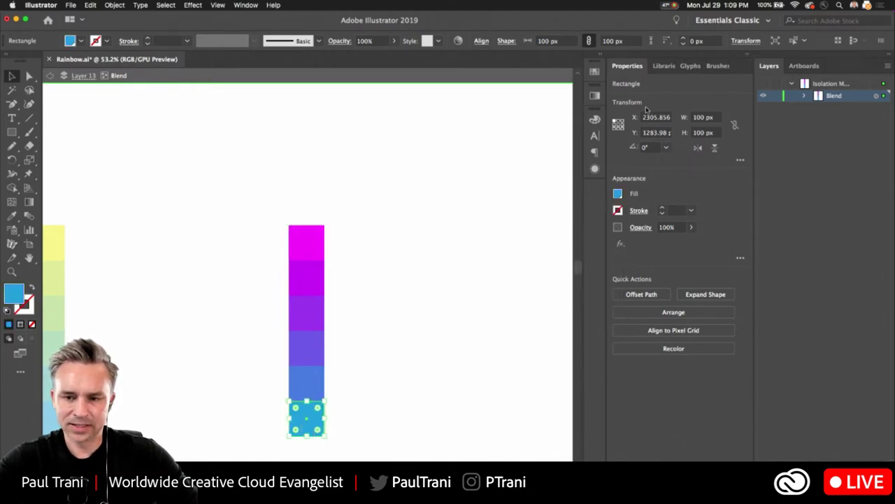
{"action": "left_click", "coordinate": [618, 195]}
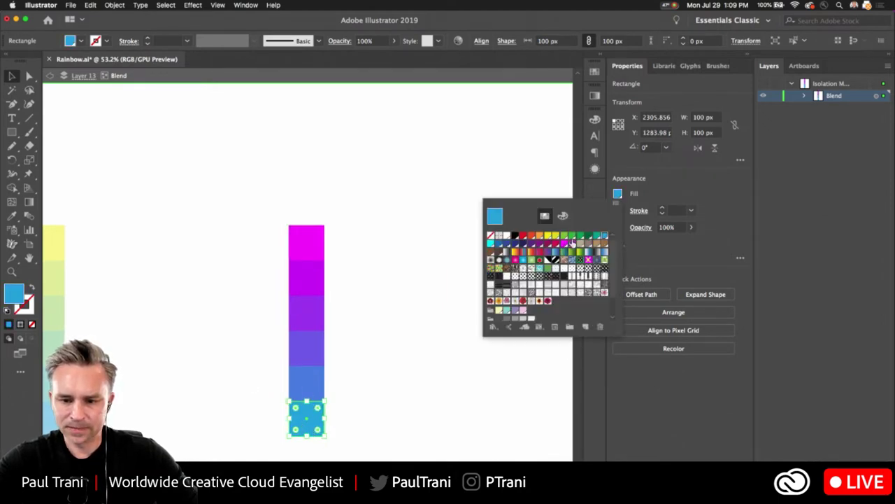
{"action": "left_click", "coordinate": [547, 237]}
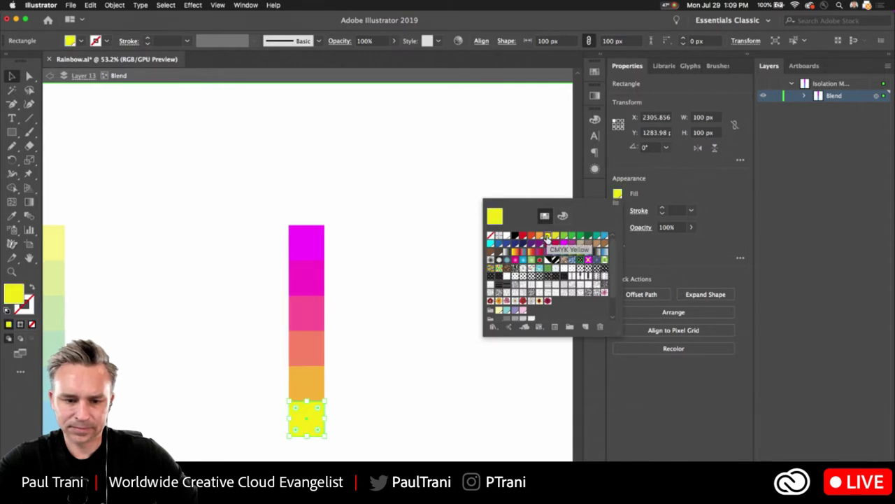
Step: Round the yellow bottom and magenta top squares into circles with the corner widgets
{"action": "left_click_drag", "start_coordinate": [216, 314], "coordinate": [223, 224]}
{"action": "left_click", "coordinate": [28, 77]}
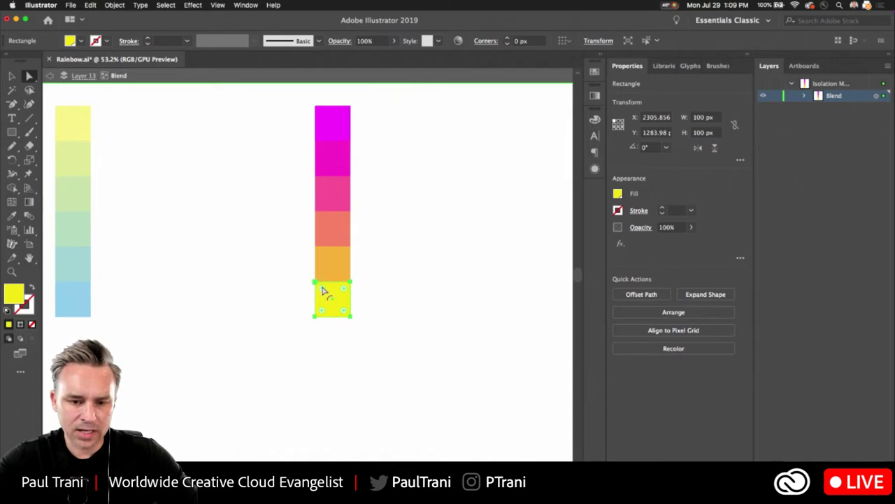
{"action": "left_click_drag", "start_coordinate": [323, 291], "coordinate": [388, 322]}
{"action": "scroll", "coordinate": [351, 237], "scroll_direction": "up", "scroll_amount": 3}
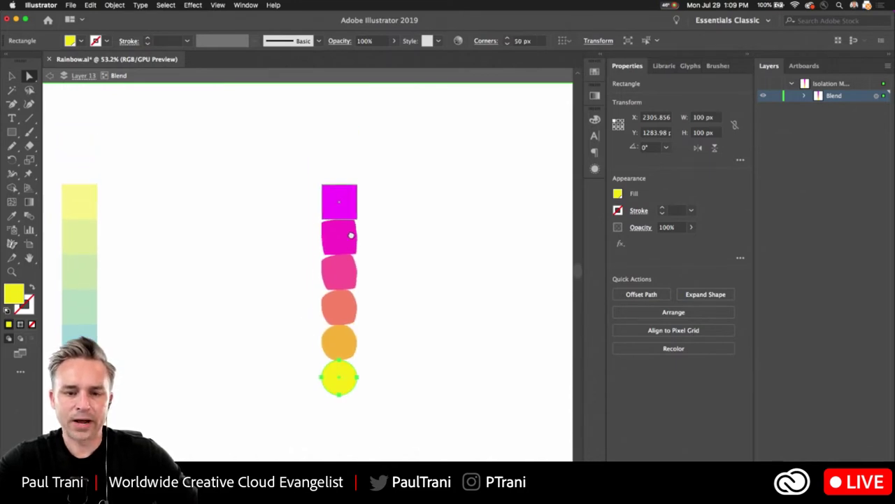
{"action": "scroll", "coordinate": [370, 228], "scroll_direction": "up", "scroll_amount": 3}
{"action": "left_click", "coordinate": [273, 182]}
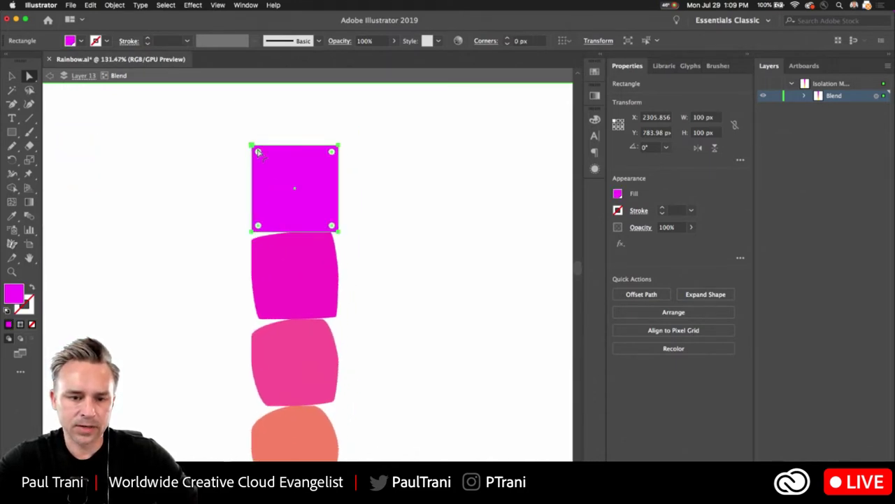
{"action": "left_click_drag", "start_coordinate": [257, 152], "coordinate": [340, 244]}
{"action": "left_click", "coordinate": [226, 236]}
Step: Return to the Selection tool and select the whole circle blend
{"action": "scroll", "coordinate": [227, 240], "scroll_direction": "down", "scroll_amount": 5}
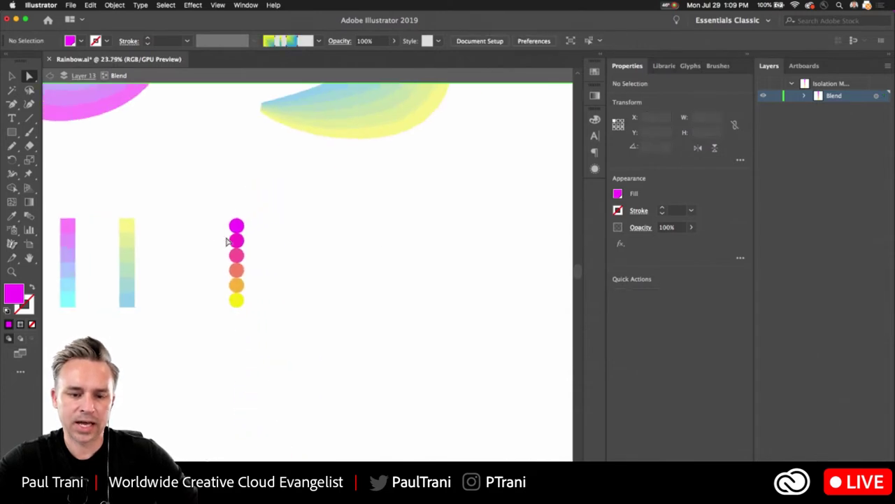
{"action": "key", "text": "v"}
{"action": "scroll", "coordinate": [252, 217], "scroll_direction": "up", "scroll_amount": 2}
{"action": "scroll", "coordinate": [251, 217], "scroll_direction": "left", "scroll_amount": 2}
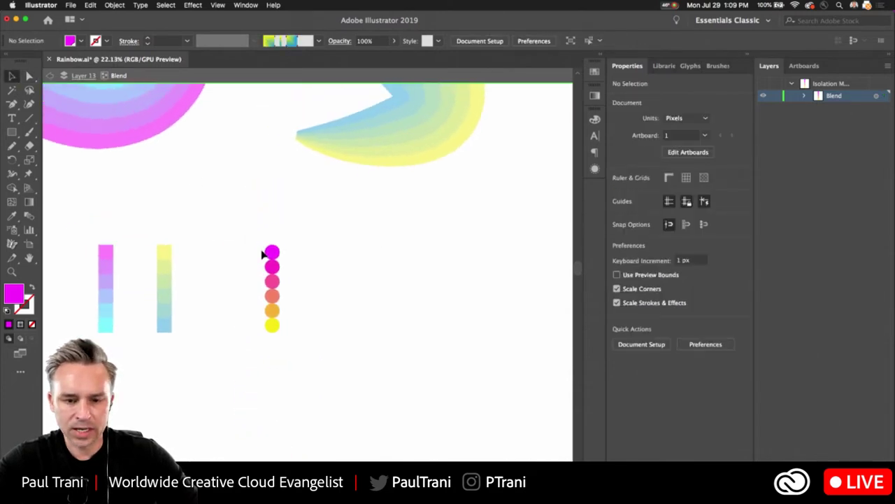
{"action": "left_click", "coordinate": [278, 277]}
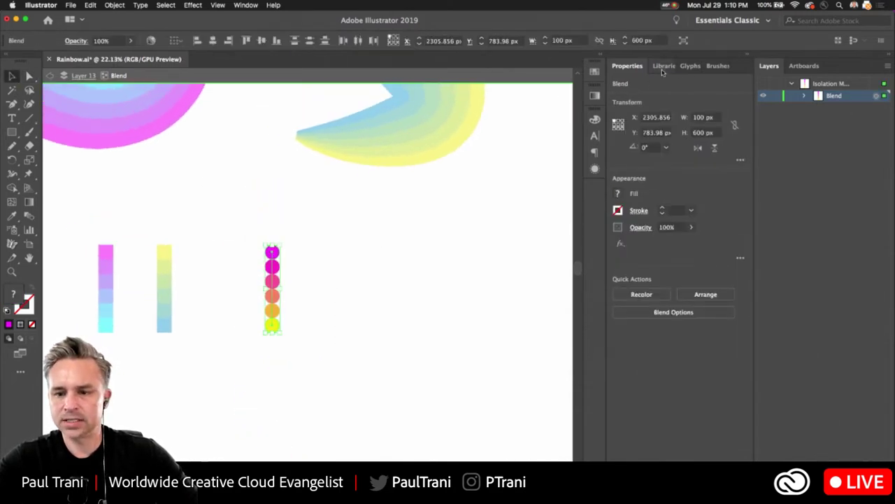
Step: Drag the circle blend into the Brushes panel as a new pattern brush, Pattern Brush 23
{"action": "left_click", "coordinate": [712, 67]}
{"action": "left_click_drag", "start_coordinate": [272, 287], "coordinate": [602, 279]}
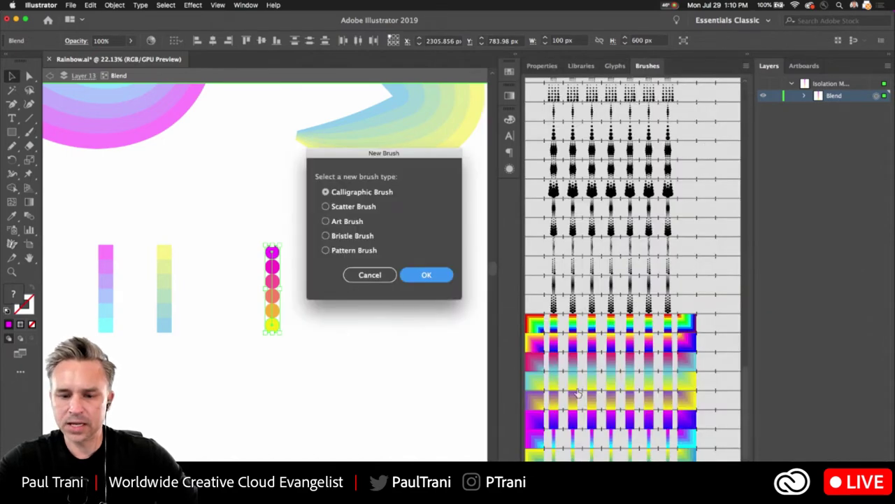
{"action": "left_click", "coordinate": [326, 249]}
{"action": "left_click", "coordinate": [425, 274]}
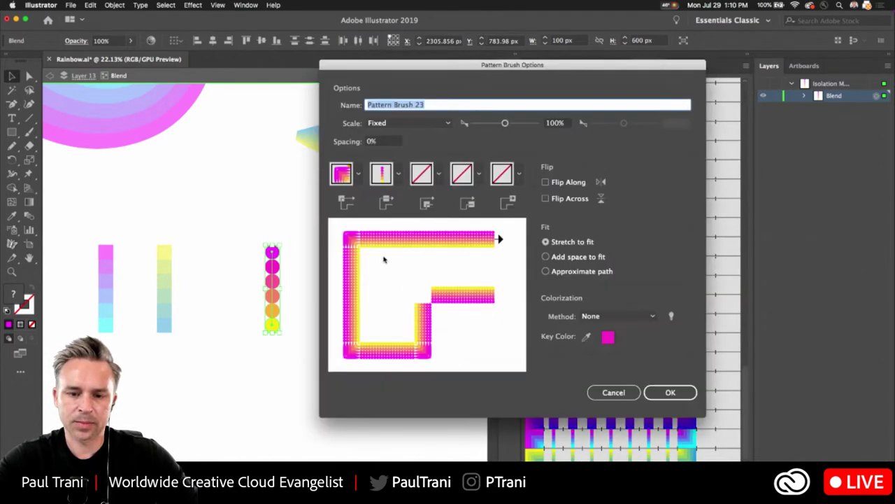
Step: Set both outer and inner corner tiles to Auto-Between and confirm
{"action": "left_click", "coordinate": [439, 175]}
{"action": "left_click", "coordinate": [343, 271]}
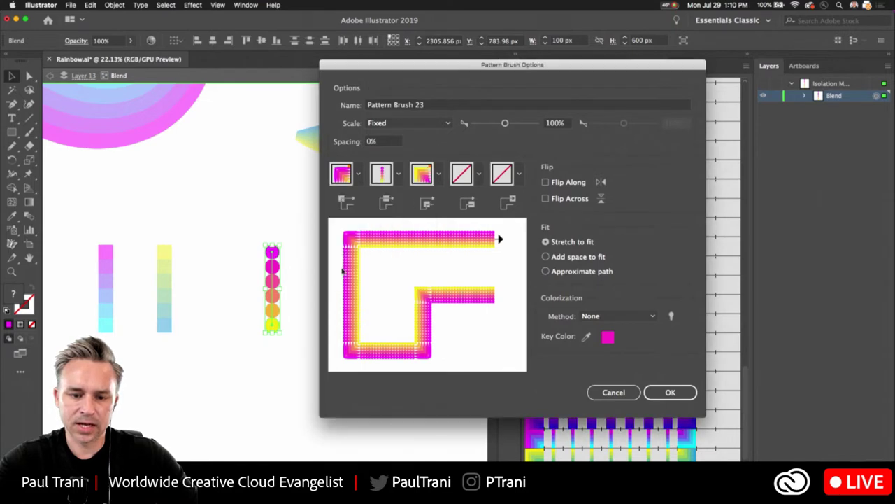
{"action": "left_click", "coordinate": [438, 174]}
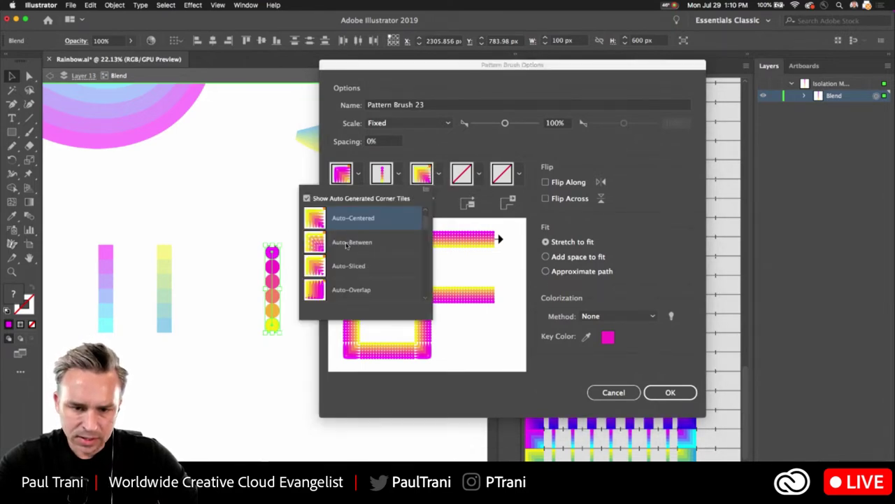
{"action": "left_click", "coordinate": [346, 243]}
{"action": "left_click", "coordinate": [358, 175]}
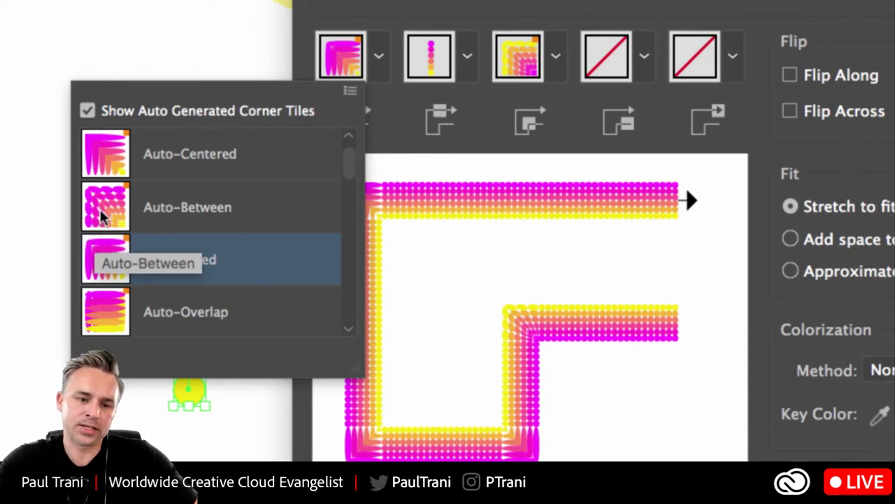
{"action": "left_click", "coordinate": [102, 217]}
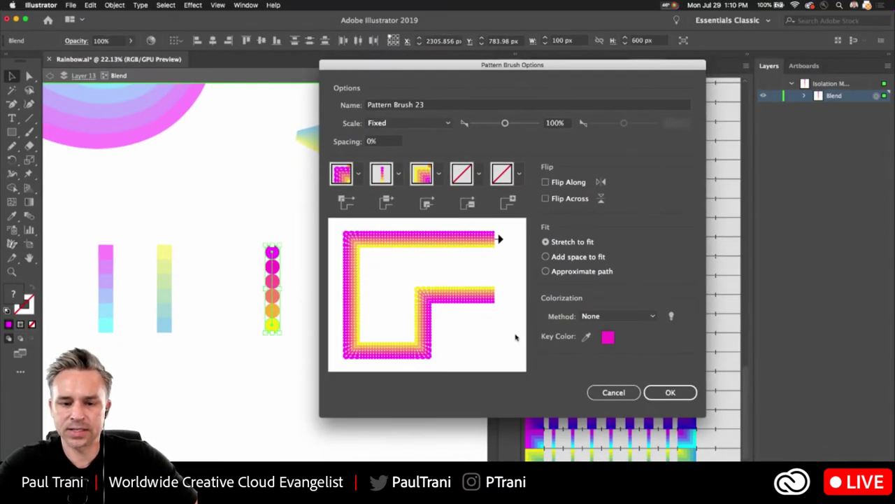
{"action": "left_click", "coordinate": [664, 392]}
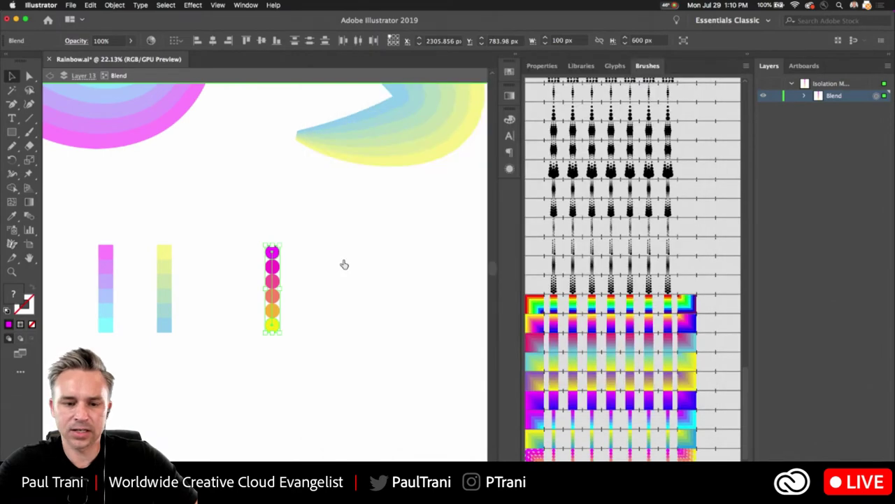
Step: Exit isolation mode and bring the empty lower canvas into view
{"action": "left_click", "coordinate": [252, 194]}
{"action": "left_click", "coordinate": [51, 78]}
{"action": "scroll", "coordinate": [274, 217], "scroll_direction": "down", "scroll_amount": 3}
{"action": "left_click_drag", "start_coordinate": [276, 214], "coordinate": [296, 244]}
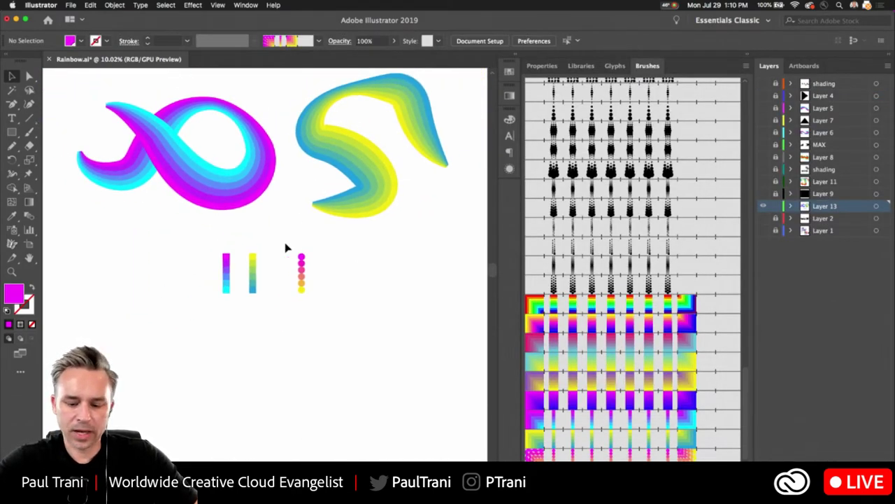
Step: Paint a wavy stroke with the dotted magenta-to-yellow brush and a pinched width profile
{"action": "key", "text": "b"}
{"action": "mouse_move", "coordinate": [142, 379]}
{"action": "left_mouse_down"}
{"action": "mouse_move", "coordinate": [394, 385]}
{"action": "mouse_move", "coordinate": [427, 299]}
{"action": "left_mouse_up"}
{"action": "left_click", "coordinate": [600, 456]}
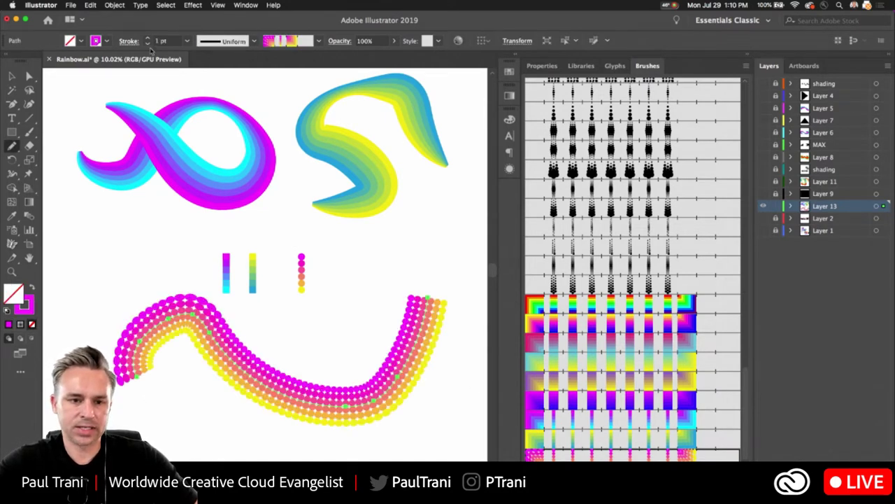
{"action": "left_click", "coordinate": [255, 42]}
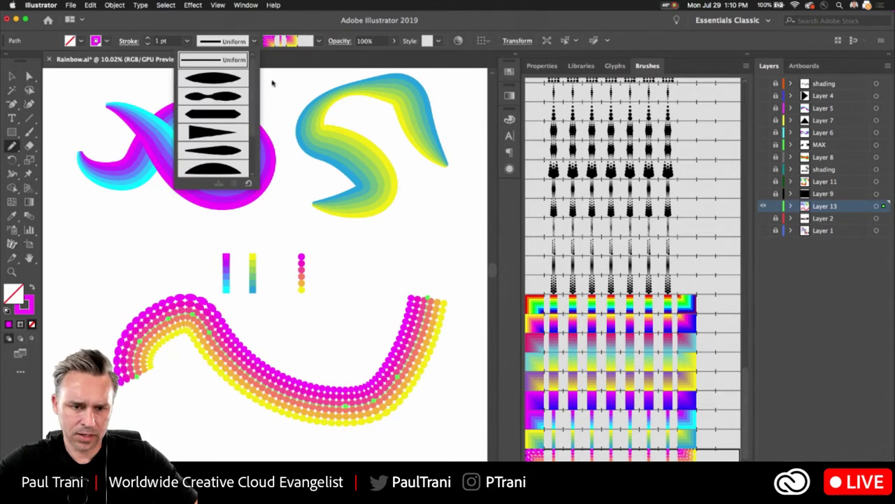
{"action": "left_click", "coordinate": [204, 95]}
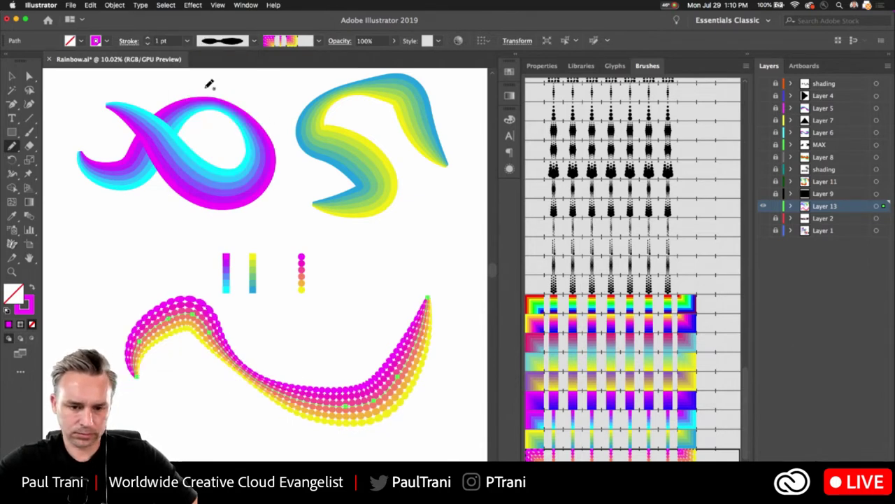
{"action": "left_click", "coordinate": [11, 76]}
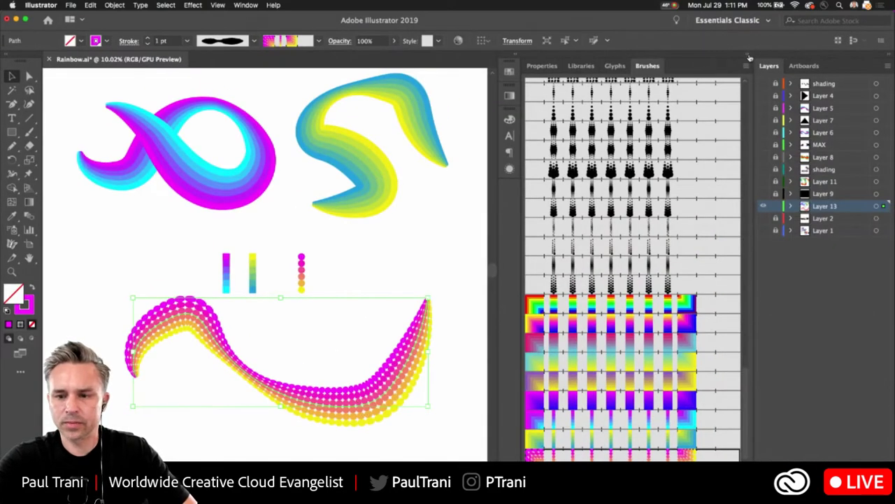
Step: Collapse the brushes library and move the dotted stroke to the upper right
{"action": "left_click", "coordinate": [750, 57]}
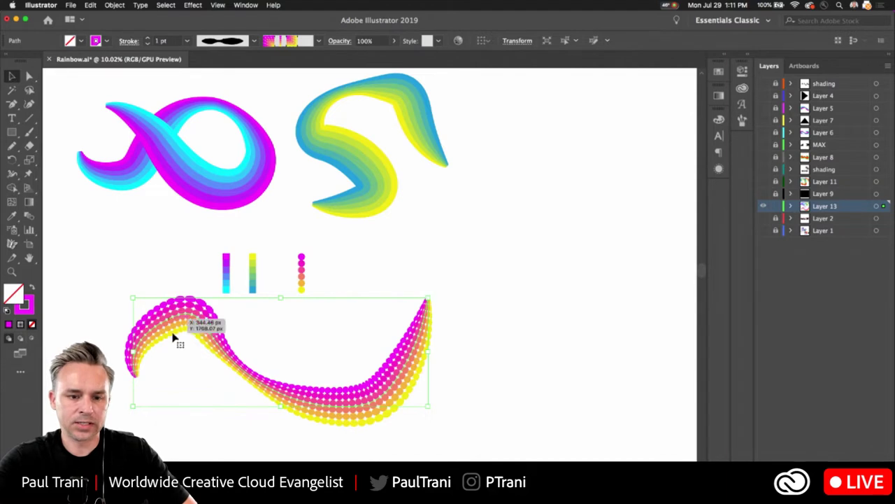
{"action": "mouse_move", "coordinate": [176, 344]}
{"action": "left_mouse_down"}
{"action": "mouse_move", "coordinate": [487, 154]}
{"action": "mouse_move", "coordinate": [508, 156]}
{"action": "left_mouse_up"}
{"action": "scroll", "coordinate": [420, 168], "scroll_direction": "right", "scroll_amount": 2}
{"action": "scroll", "coordinate": [420, 168], "scroll_direction": "up", "scroll_amount": 1}
{"action": "scroll", "coordinate": [321, 178], "scroll_direction": "down", "scroll_amount": 2}
{"action": "scroll", "coordinate": [320, 177], "scroll_direction": "right", "scroll_amount": 2}
{"action": "scroll", "coordinate": [414, 154], "scroll_direction": "left", "scroll_amount": 3}
Step: Paint another wavy stroke across the lower canvas with the Paintbrush
{"action": "left_click", "coordinate": [356, 340]}
{"action": "key", "text": "b"}
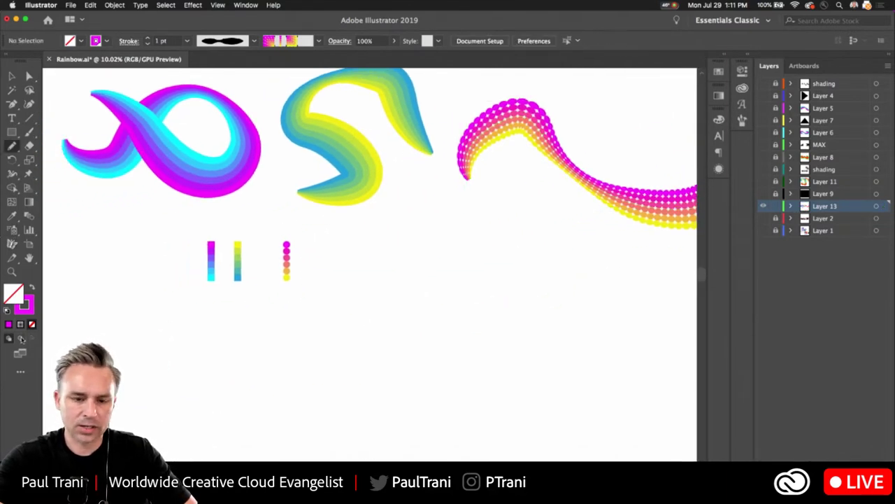
{"action": "mouse_move", "coordinate": [134, 303]}
{"action": "left_mouse_down"}
{"action": "mouse_move", "coordinate": [319, 408]}
{"action": "mouse_move", "coordinate": [499, 325]}
{"action": "left_mouse_up"}
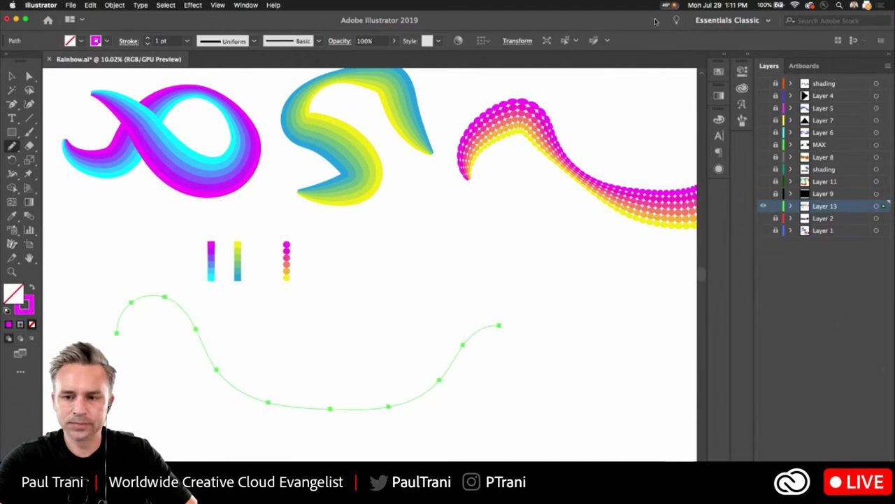
Step: Try the red-to-purple, magenta-to-blue, yellow-to-cyan and other rainbow brushes on the stroke
{"action": "left_click", "coordinate": [748, 56]}
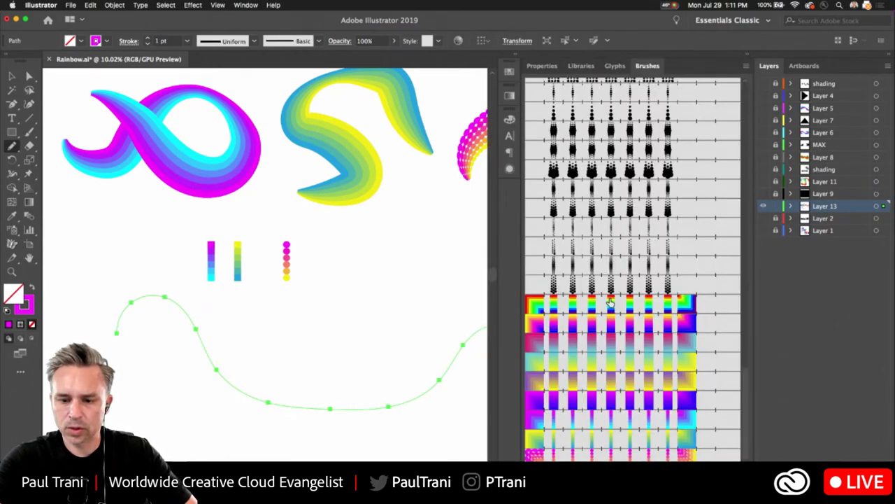
{"action": "left_click", "coordinate": [610, 302]}
{"action": "scroll", "coordinate": [312, 420], "scroll_direction": "up", "scroll_amount": 3}
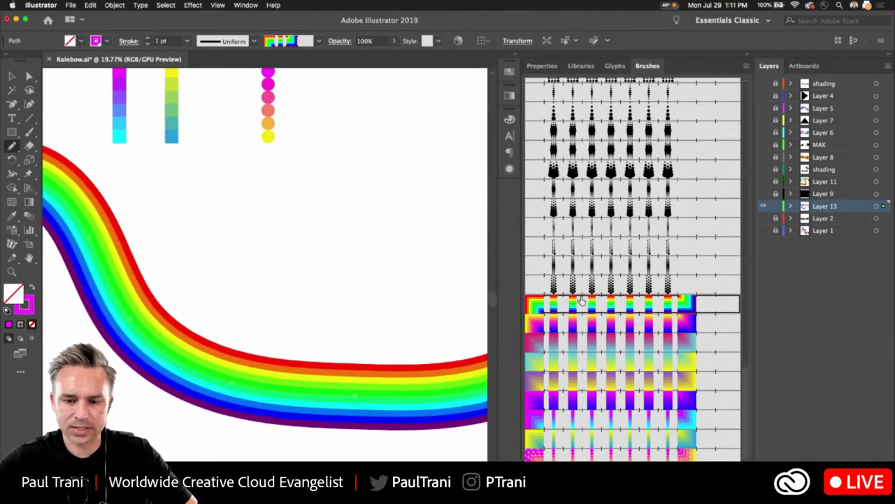
{"action": "scroll", "coordinate": [394, 310], "scroll_direction": "down", "scroll_amount": 2}
{"action": "left_click", "coordinate": [619, 343]}
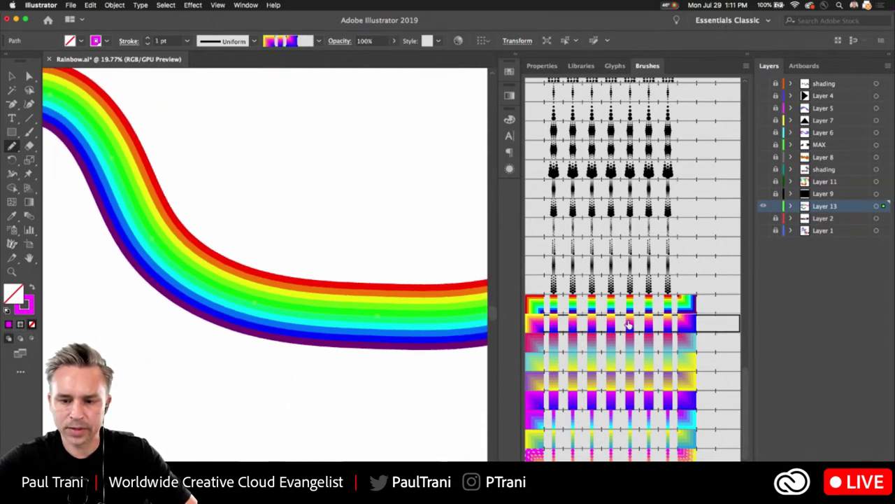
{"action": "left_click", "coordinate": [619, 360]}
{"action": "left_click", "coordinate": [607, 380]}
{"action": "left_click", "coordinate": [599, 401]}
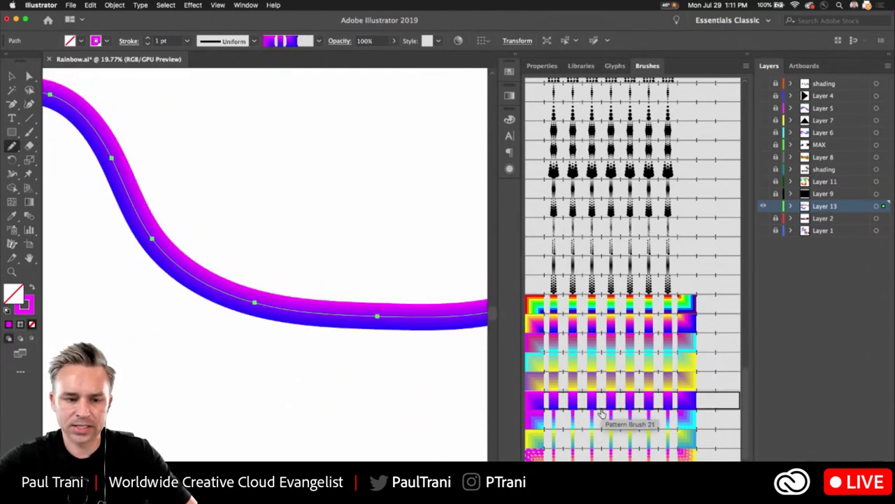
{"action": "left_click", "coordinate": [599, 421]}
{"action": "left_click", "coordinate": [598, 441]}
{"action": "left_click", "coordinate": [580, 208]}
Step: Apply a thicker dotted halftone brush to the wavy stroke
{"action": "left_click", "coordinate": [586, 175]}
{"action": "left_click", "coordinate": [593, 189]}
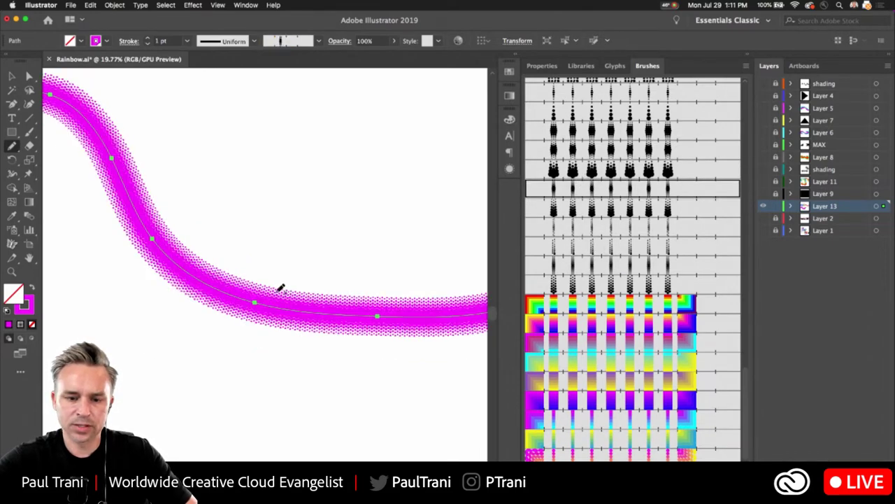
{"action": "scroll", "coordinate": [304, 280], "scroll_direction": "up", "scroll_amount": 4}
{"action": "scroll", "coordinate": [394, 200], "scroll_direction": "up", "scroll_amount": 3}
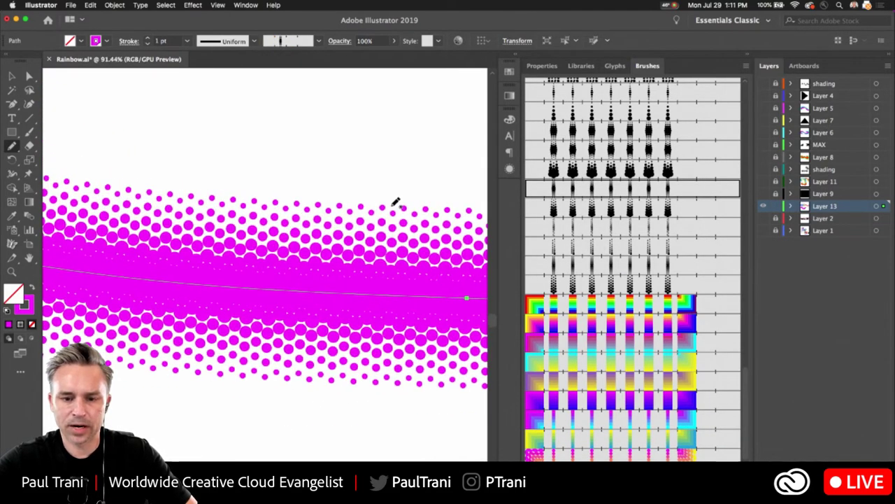
{"action": "scroll", "coordinate": [244, 227], "scroll_direction": "up", "scroll_amount": 2}
{"action": "scroll", "coordinate": [244, 227], "scroll_direction": "up", "scroll_amount": 2}
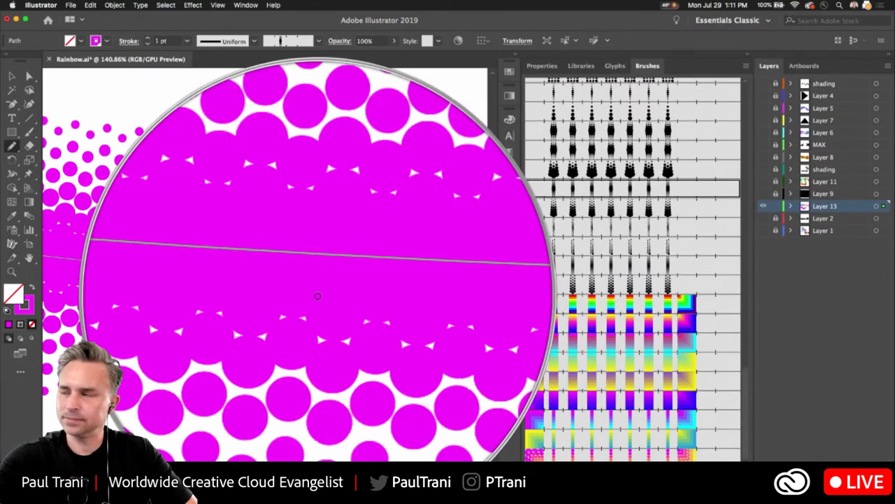
Step: Recolour the halftone stroke from magenta to cyan, 00CCFF
{"action": "left_click", "coordinate": [21, 312]}
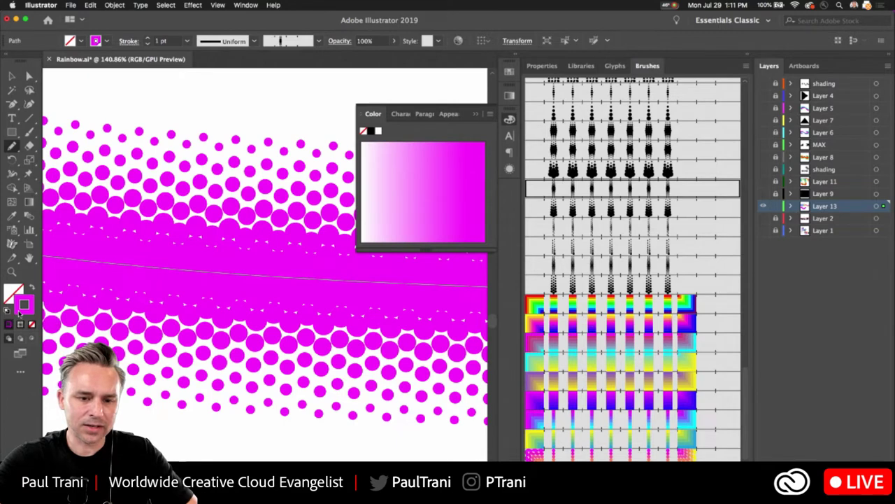
{"action": "double_click", "coordinate": [21, 312]}
{"action": "left_click_drag", "start_coordinate": [474, 222], "coordinate": [476, 261]}
{"action": "left_click", "coordinate": [587, 196]}
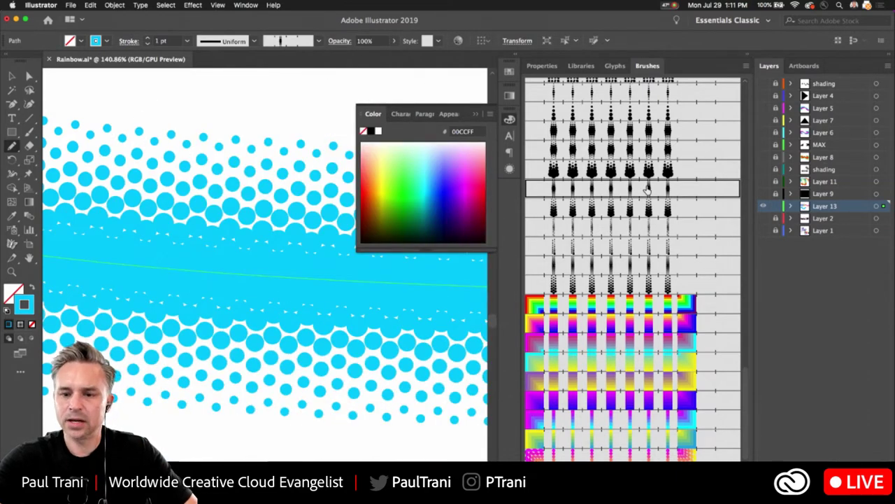
Step: In Line Halftone 6's options, set auto-generated inner corners and Auto-Between outer corners
{"action": "double_click", "coordinate": [674, 191]}
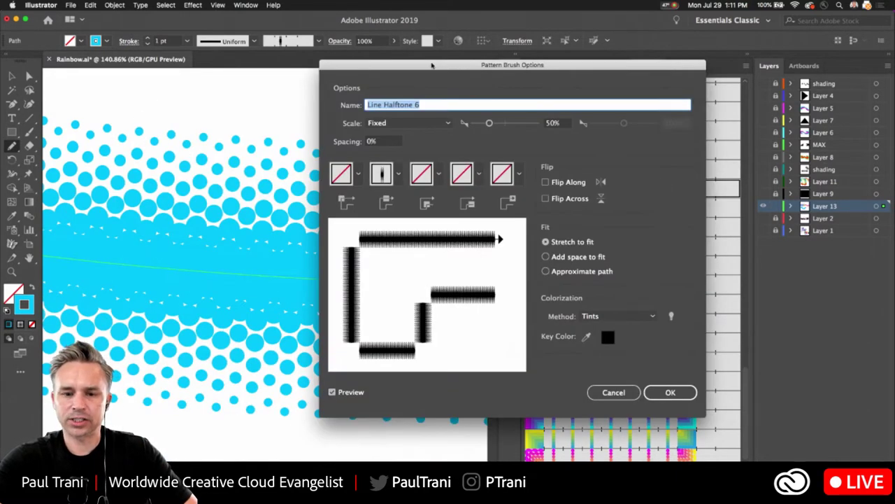
{"action": "left_click_drag", "start_coordinate": [431, 67], "coordinate": [514, 86]}
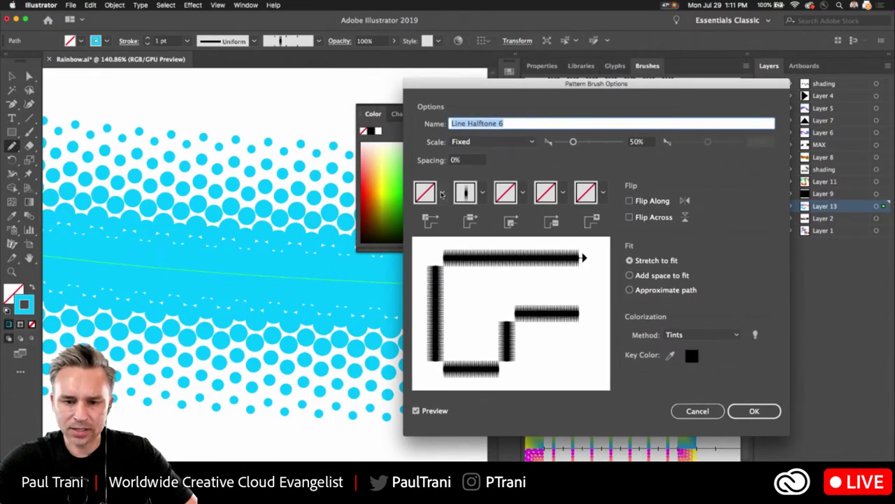
{"action": "left_click", "coordinate": [442, 193]}
{"action": "scroll", "coordinate": [374, 237], "scroll_direction": "down", "scroll_amount": 10}
{"action": "scroll", "coordinate": [374, 236], "scroll_direction": "up", "scroll_amount": 10}
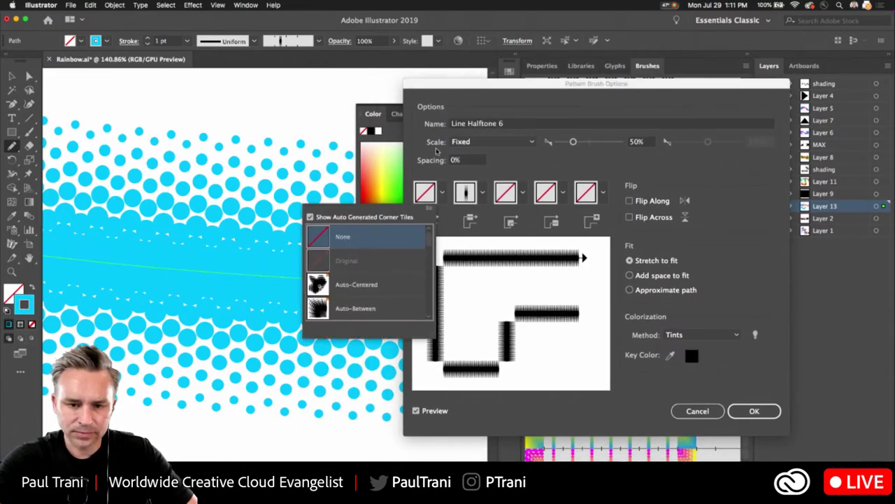
{"action": "left_click", "coordinate": [478, 170]}
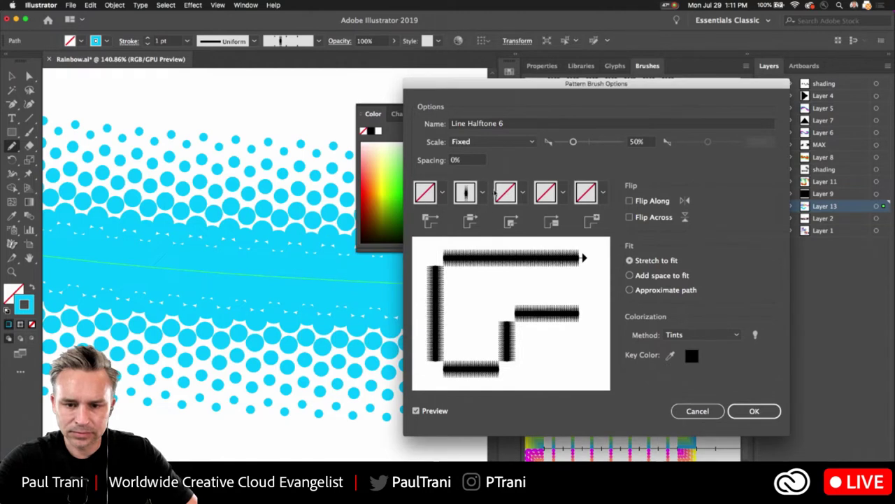
{"action": "left_click", "coordinate": [523, 193]}
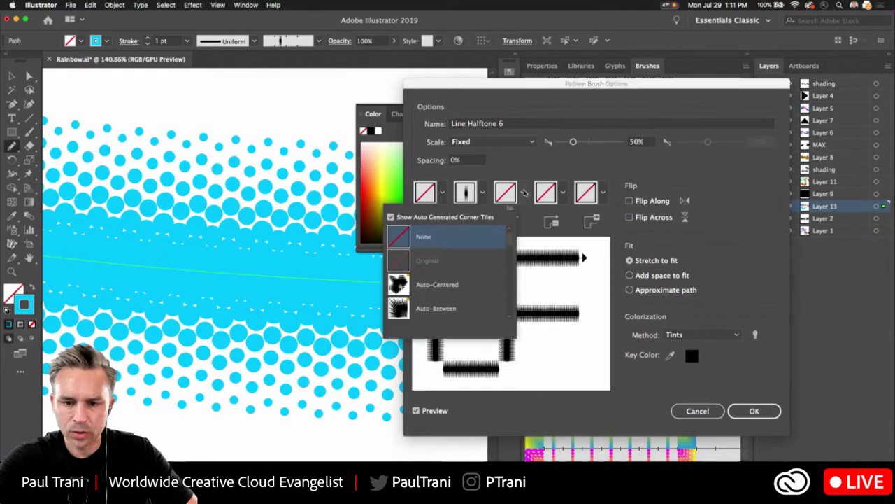
{"action": "left_click", "coordinate": [455, 308]}
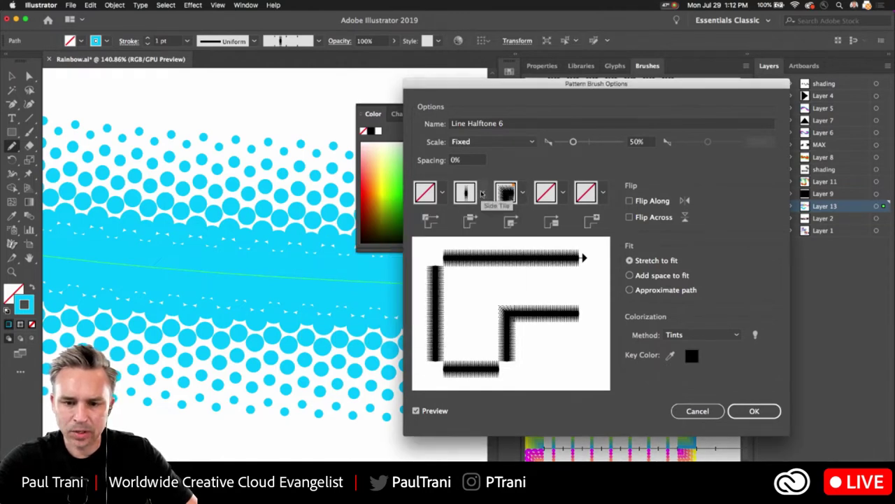
{"action": "left_click", "coordinate": [442, 195]}
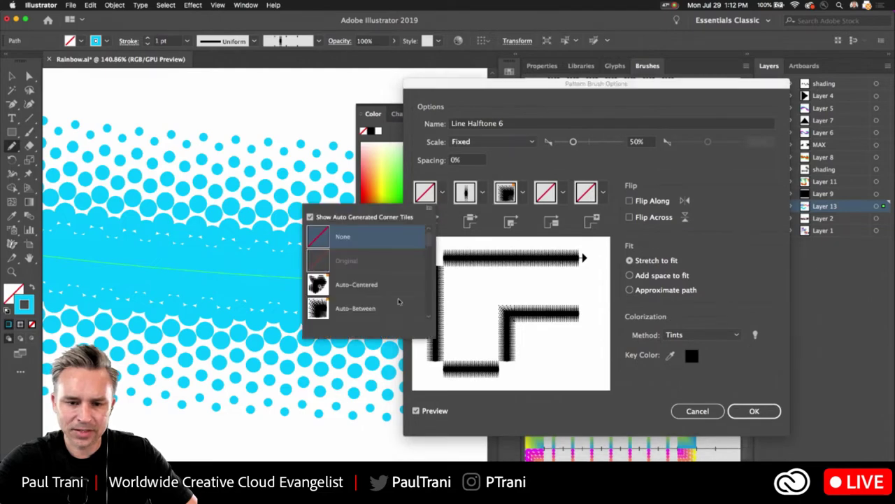
{"action": "left_click", "coordinate": [356, 309]}
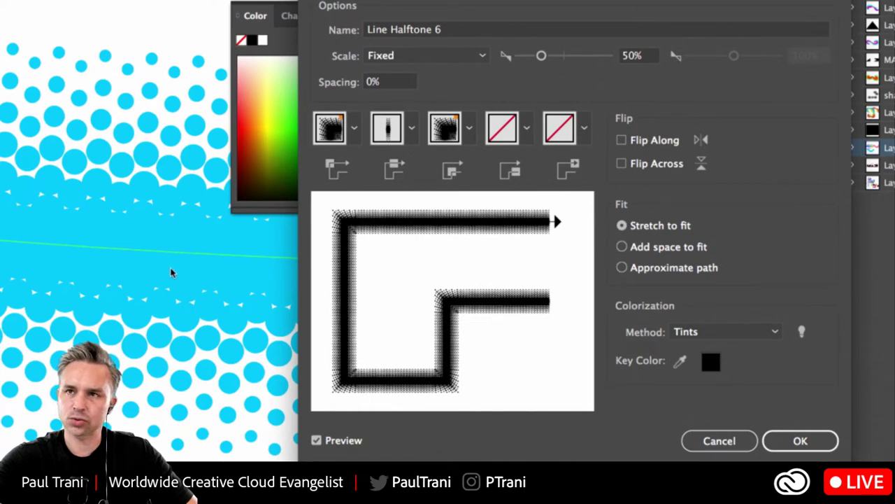
Step: Try the Tints colorization, then cancel the brush option changes
{"action": "left_click", "coordinate": [722, 333]}
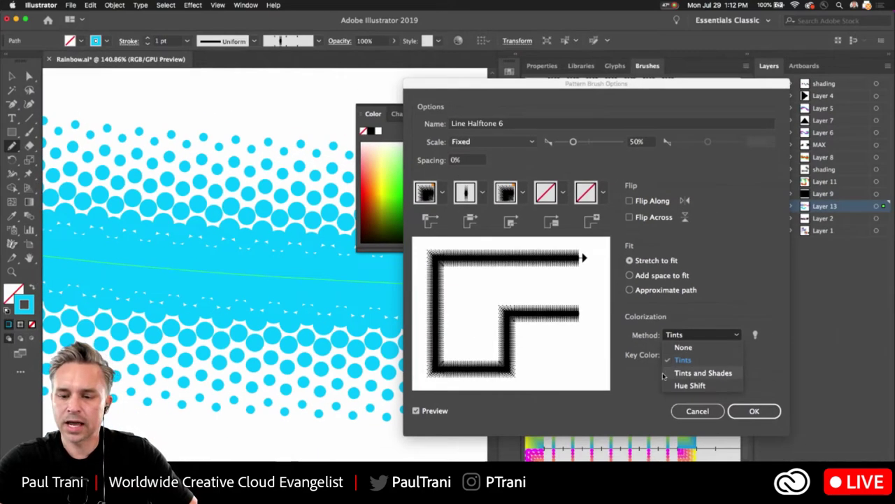
{"action": "left_click", "coordinate": [742, 371]}
{"action": "left_click", "coordinate": [721, 443]}
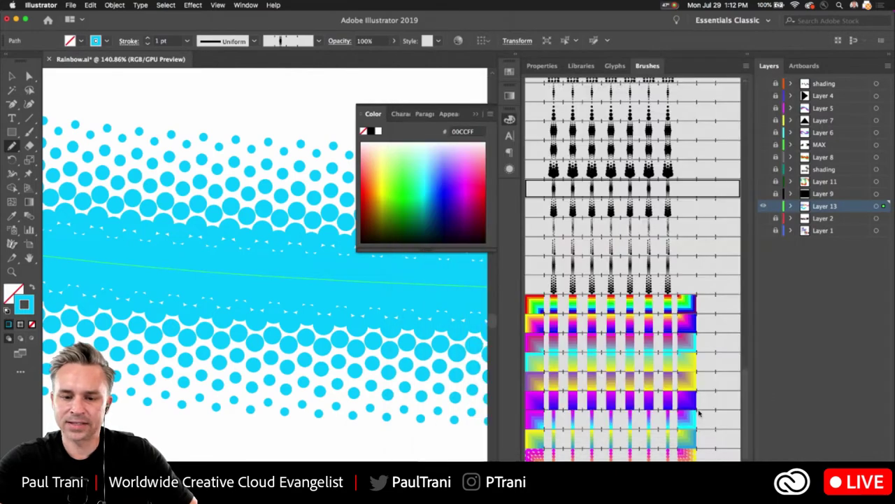
Step: Raise the halftone dot stroke to 5 pt with a tapered width profile
{"action": "scroll", "coordinate": [150, 203], "scroll_direction": "down", "scroll_amount": 5}
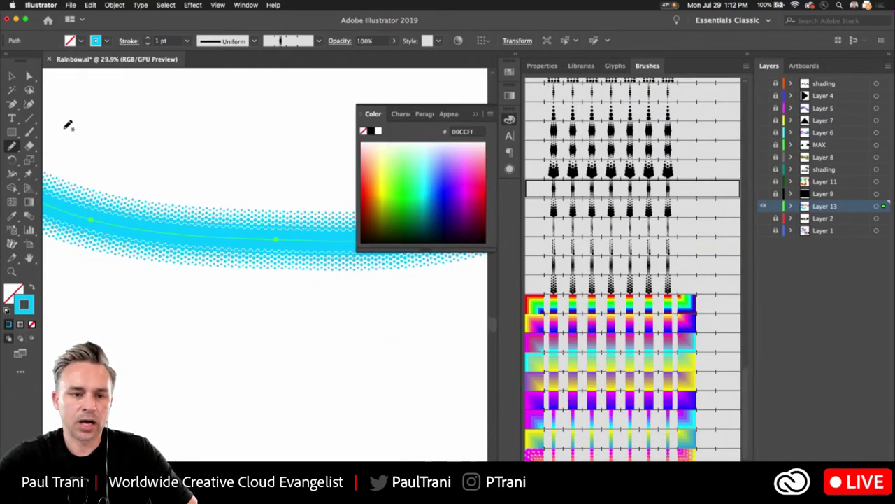
{"action": "scroll", "coordinate": [105, 133], "scroll_direction": "down", "scroll_amount": 5}
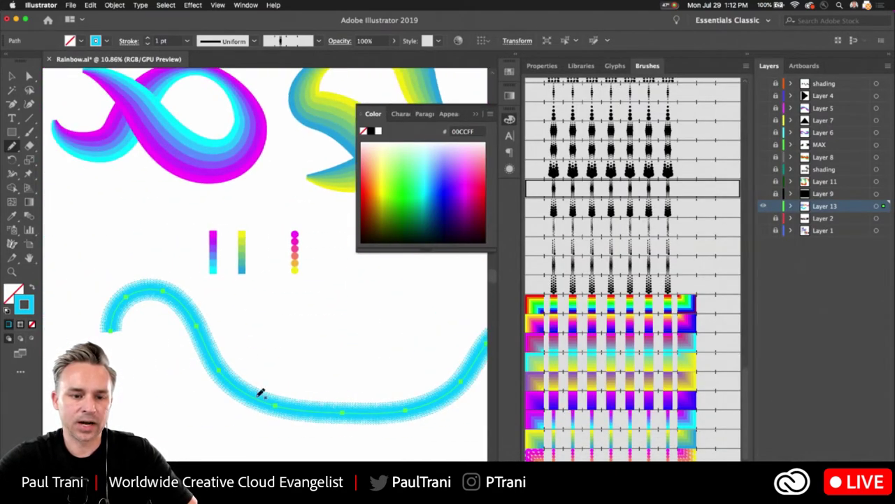
{"action": "left_click", "coordinate": [146, 39]}
{"action": "left_click", "coordinate": [146, 38]}
{"action": "left_click", "coordinate": [147, 39]}
{"action": "left_click", "coordinate": [147, 38]}
{"action": "left_click", "coordinate": [254, 42]}
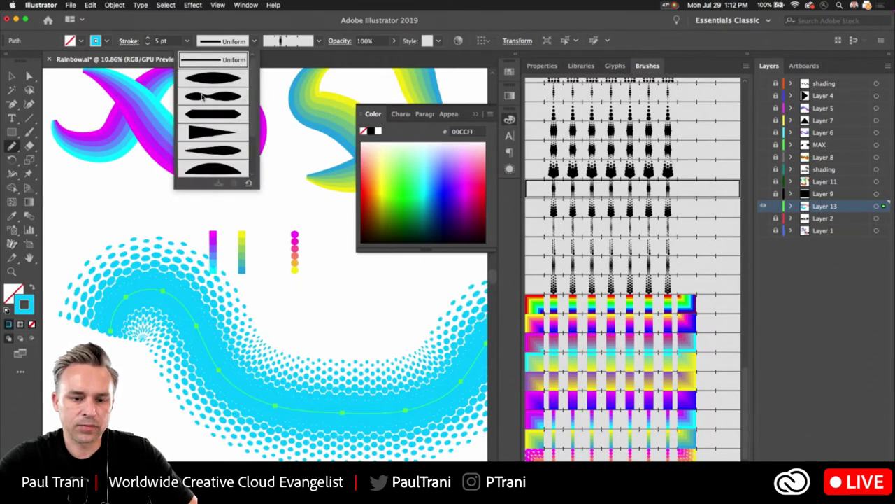
{"action": "left_click", "coordinate": [203, 96]}
Step: Alt-drag a copy of the infinity ribbon above the original
{"action": "key", "text": "v"}
{"action": "scroll", "coordinate": [220, 376], "scroll_direction": "up", "scroll_amount": 5}
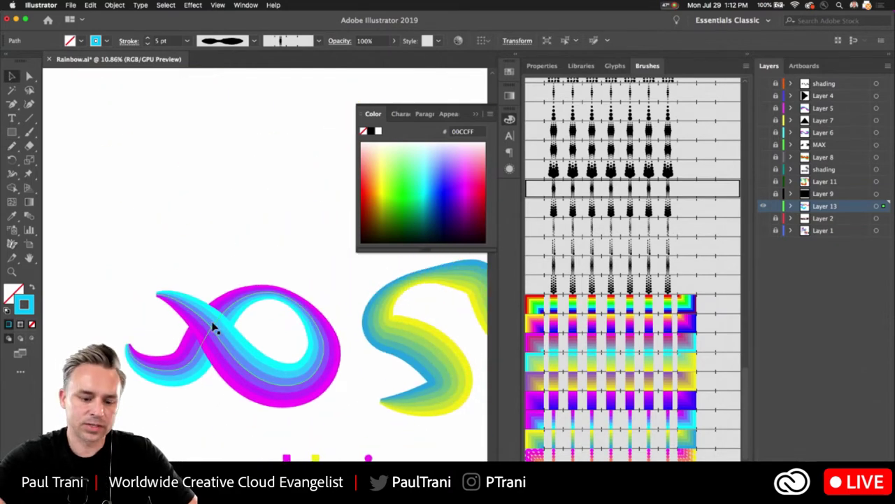
{"action": "left_click_drag", "start_coordinate": [214, 324], "coordinate": [240, 180]}
Step: Apply Pattern Brush 20 to the infinity copy with a tapered profile at 3 pt
{"action": "scroll", "coordinate": [185, 158], "scroll_direction": "up", "scroll_amount": 3}
{"action": "scroll", "coordinate": [185, 158], "scroll_direction": "up", "scroll_amount": 2}
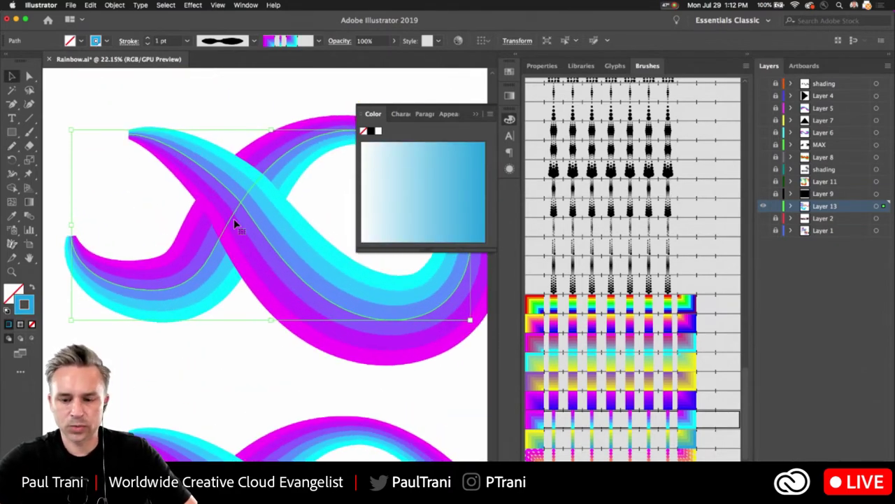
{"action": "left_click", "coordinate": [602, 401]}
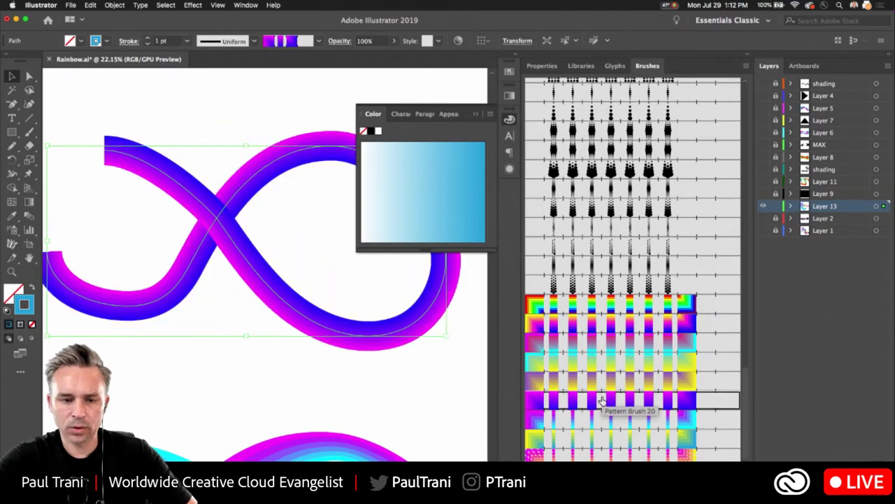
{"action": "left_click", "coordinate": [254, 42]}
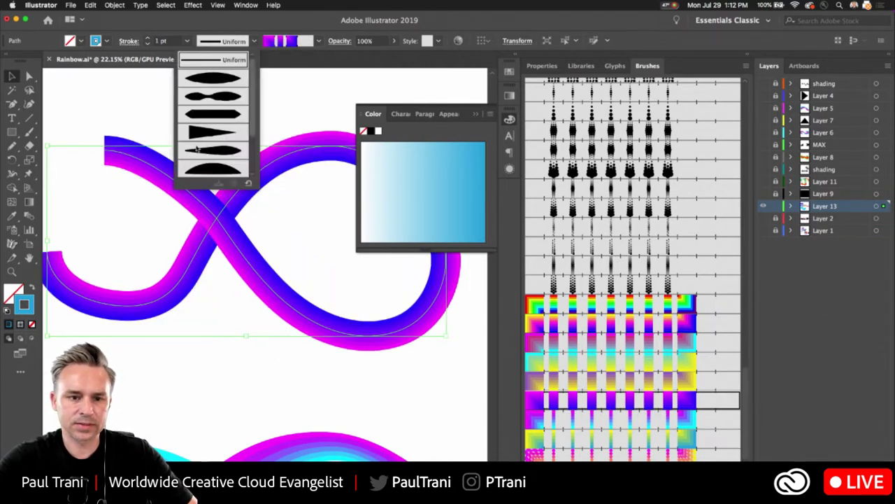
{"action": "left_click", "coordinate": [203, 119]}
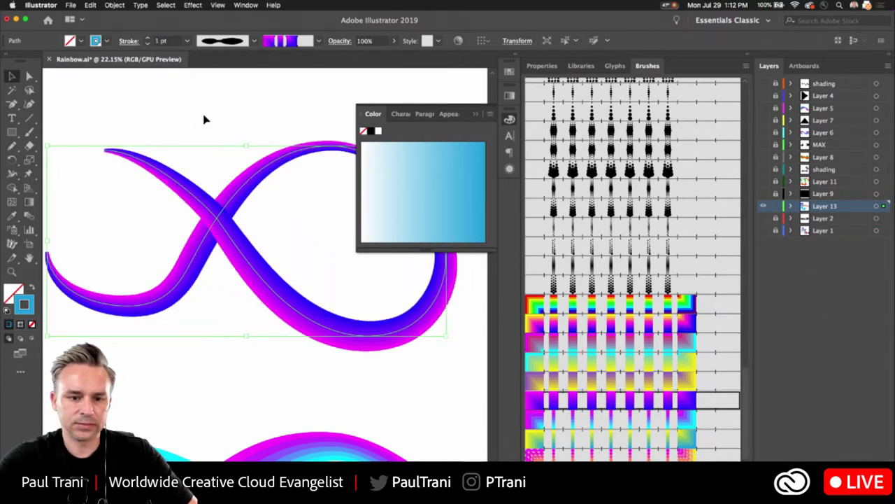
{"action": "left_click", "coordinate": [148, 38]}
{"action": "left_click", "coordinate": [148, 38]}
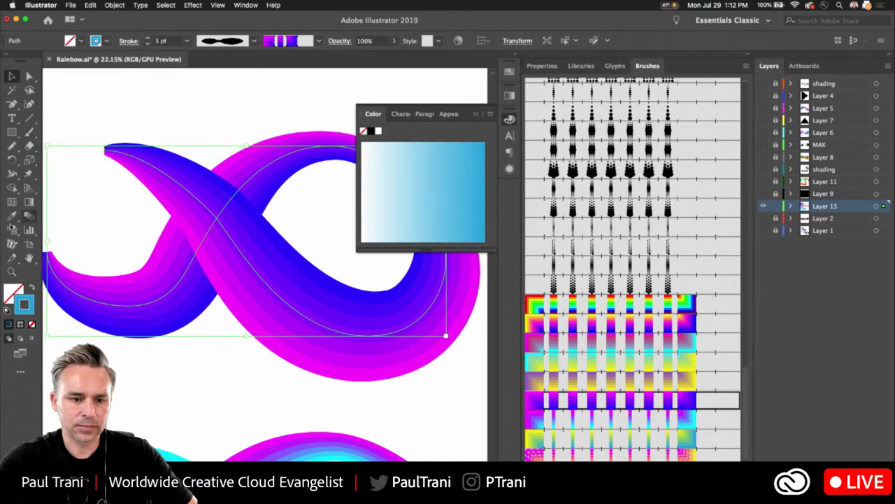
Step: Set the copy's stroke colour to bright green 00FF66
{"action": "double_click", "coordinate": [25, 301]}
{"action": "left_click_drag", "start_coordinate": [478, 258], "coordinate": [480, 283]}
{"action": "left_click_drag", "start_coordinate": [421, 221], "coordinate": [545, 193]}
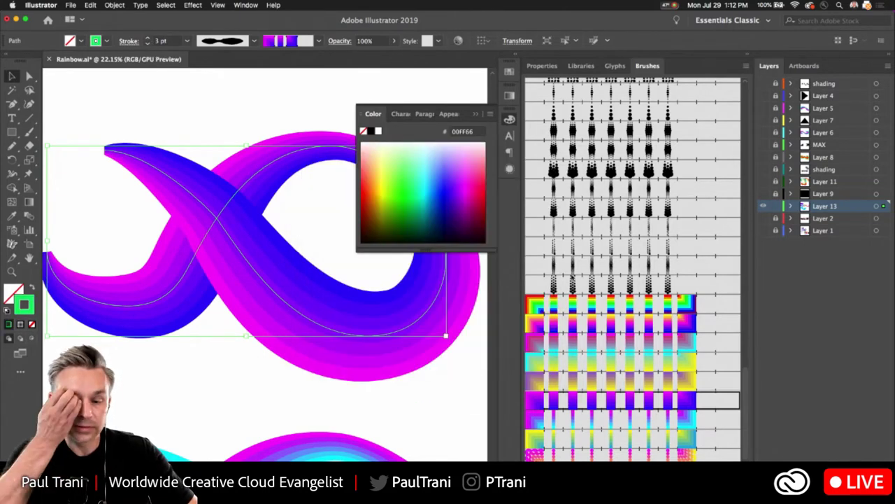
Step: Set Pattern Brush 20's colorization to Hue Shift and apply it to existing strokes
{"action": "double_click", "coordinate": [659, 399]}
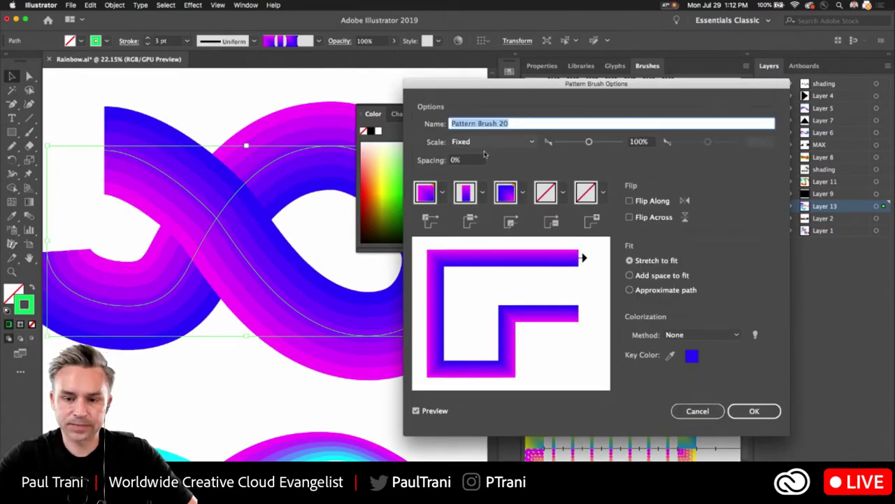
{"action": "left_click", "coordinate": [696, 335]}
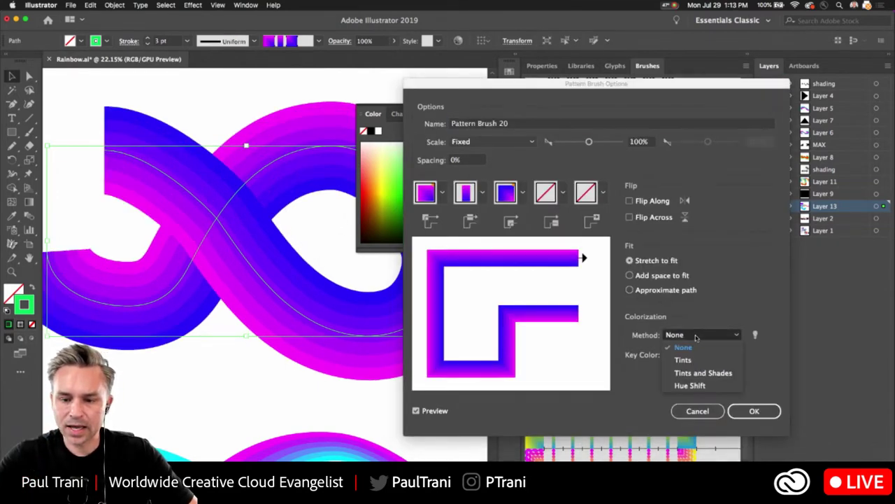
{"action": "left_click", "coordinate": [714, 385]}
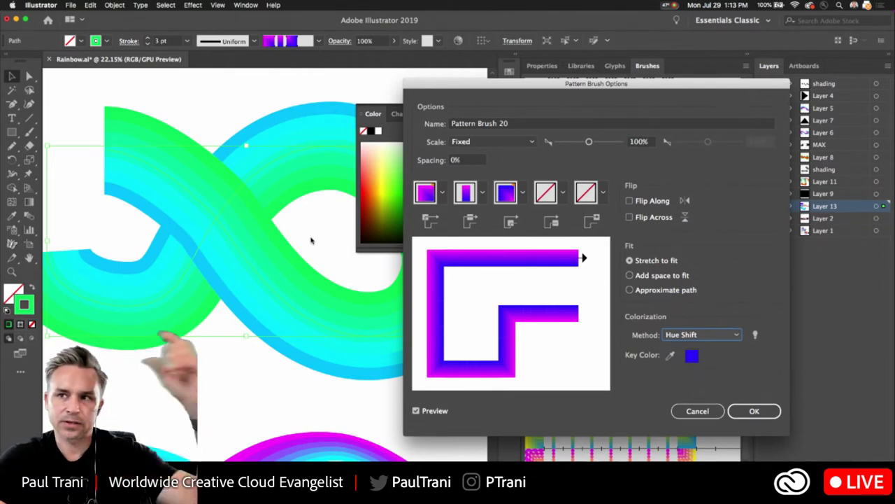
{"action": "left_click", "coordinate": [684, 337]}
{"action": "left_click", "coordinate": [703, 374]}
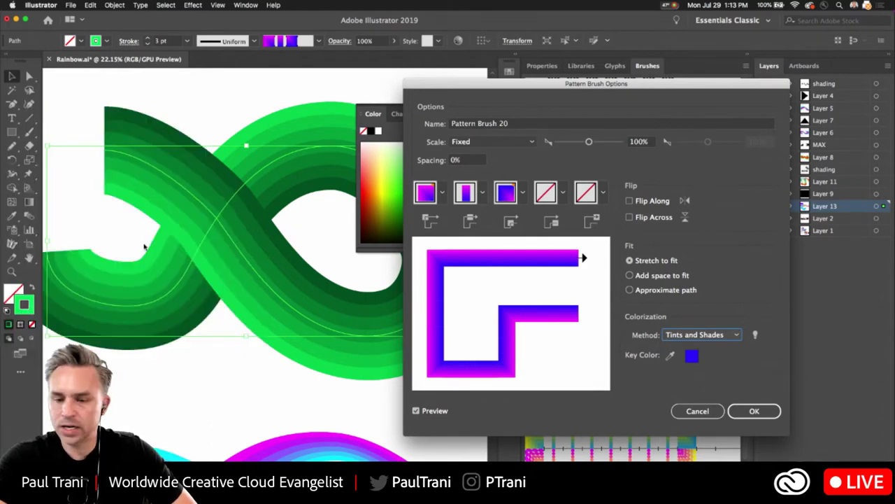
{"action": "left_click", "coordinate": [695, 335]}
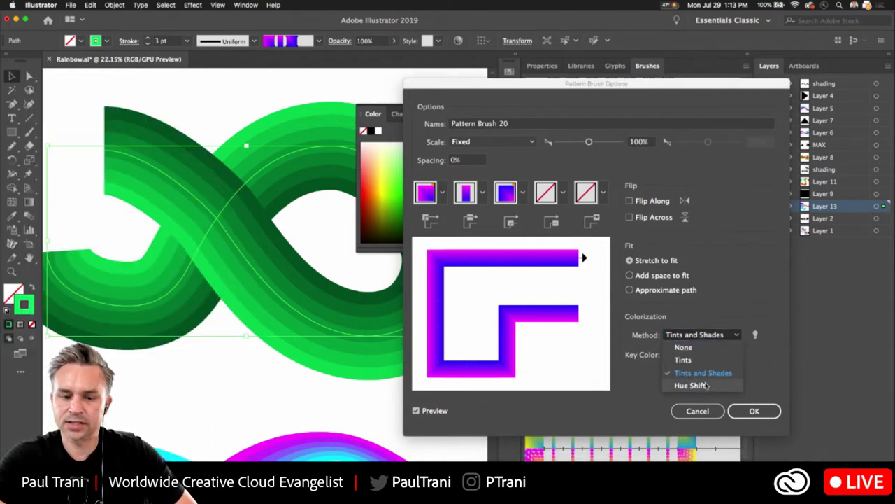
{"action": "left_click", "coordinate": [705, 385]}
{"action": "left_click", "coordinate": [752, 411]}
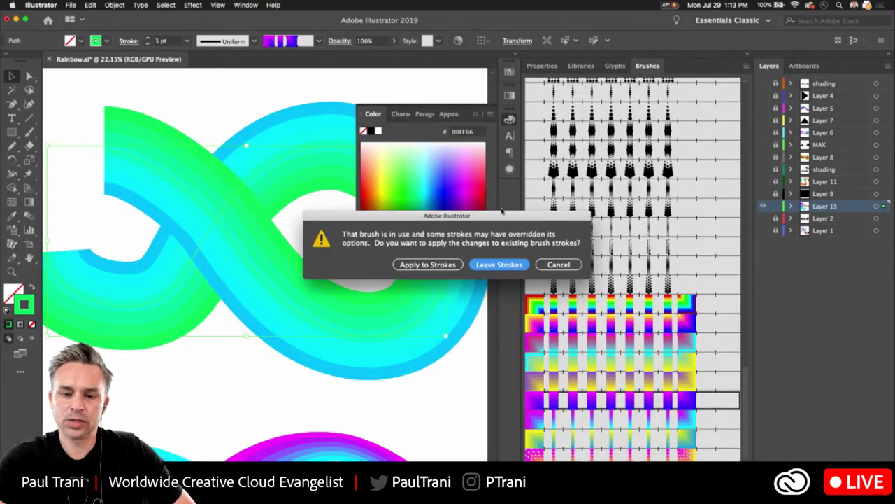
{"action": "left_click", "coordinate": [428, 265]}
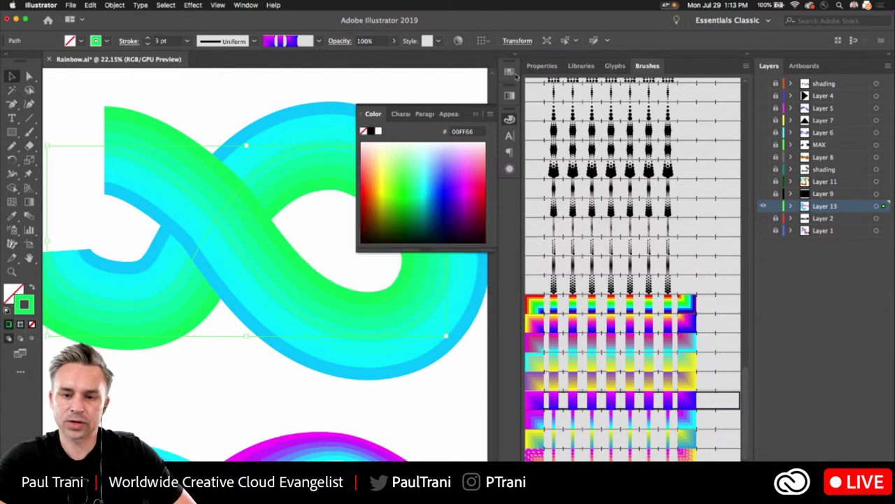
Step: Put away the floating Color panel
{"action": "scroll", "coordinate": [287, 152], "scroll_direction": "down", "scroll_amount": 8}
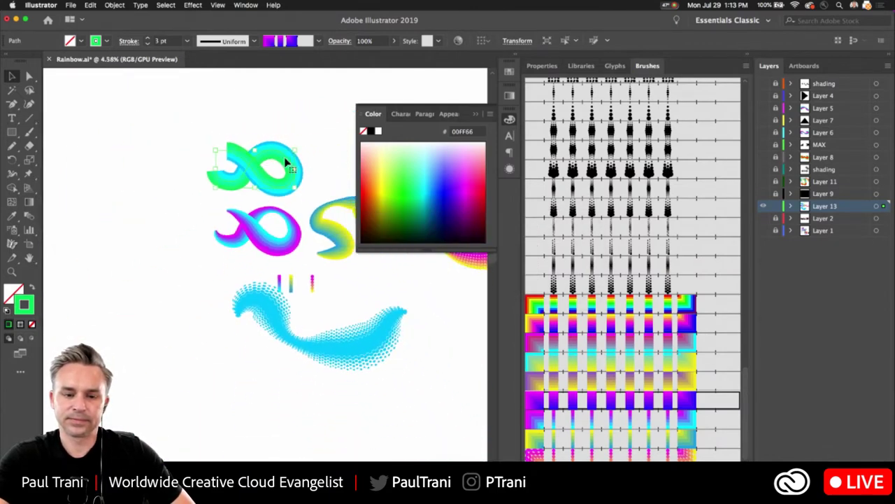
{"action": "scroll", "coordinate": [55, 278], "scroll_direction": "left", "scroll_amount": 5}
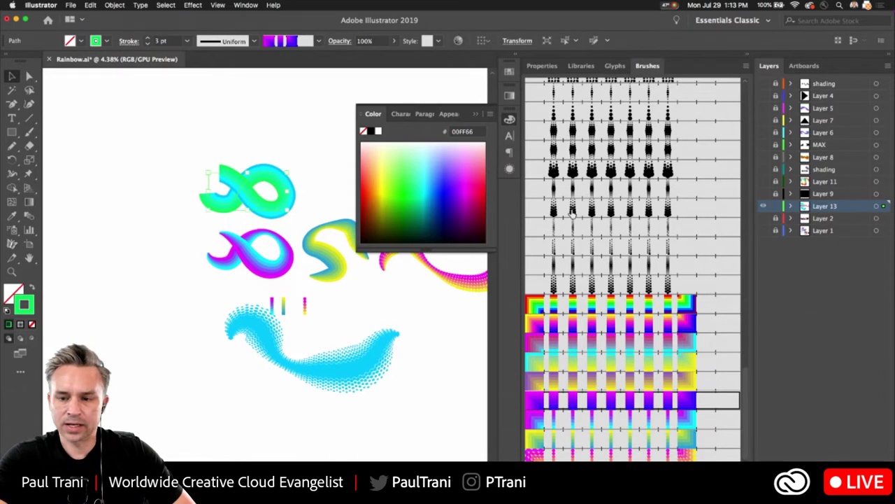
{"action": "left_click", "coordinate": [474, 114]}
{"action": "scroll", "coordinate": [124, 150], "scroll_direction": "right", "scroll_amount": 3}
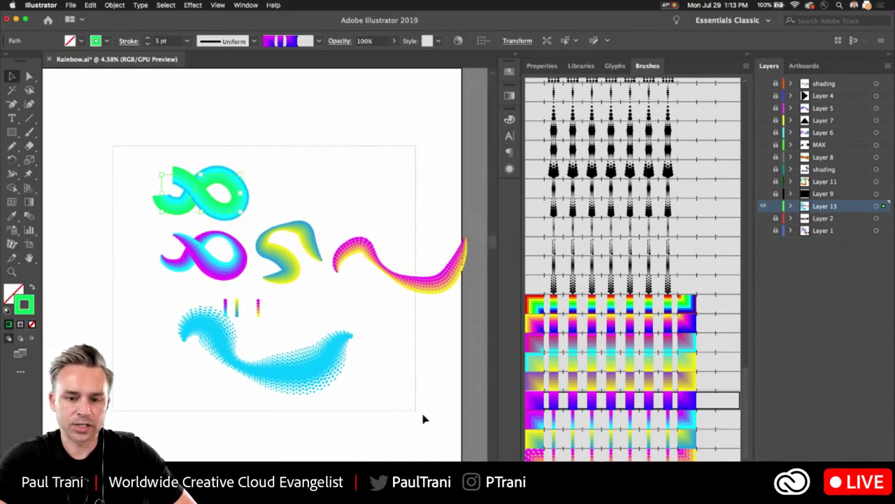
Step: Select all artwork, scale it down proportionally to about 4401 × 2875 px, and move it upper left
{"action": "key", "text": "super+a"}
{"action": "left_click_drag", "start_coordinate": [380, 254], "coordinate": [234, 304]}
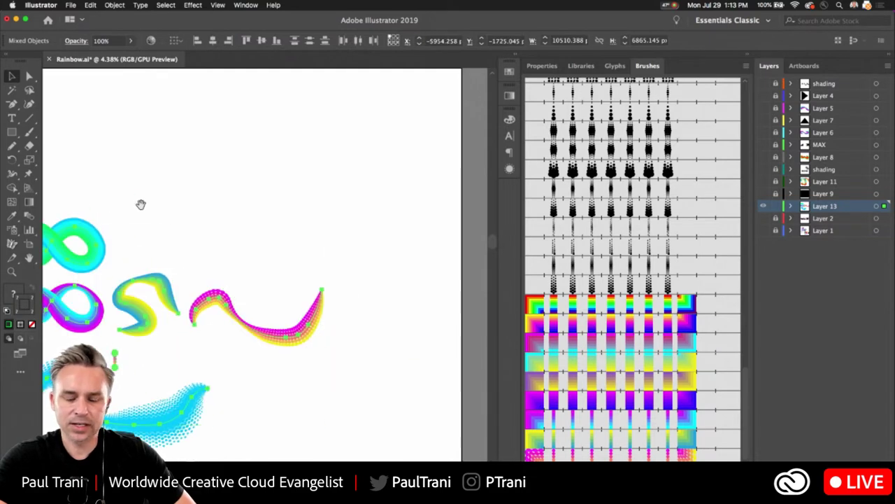
{"action": "left_click_drag", "start_coordinate": [142, 203], "coordinate": [163, 242]}
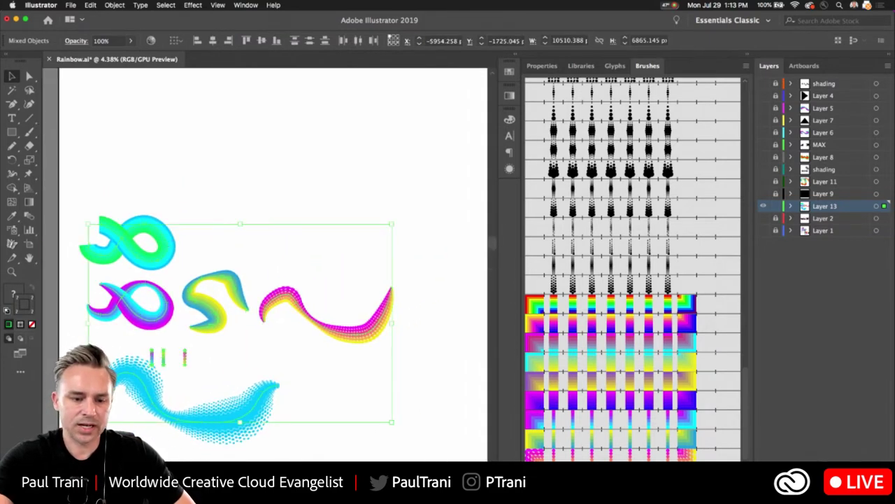
{"action": "left_click_drag", "start_coordinate": [87, 422], "coordinate": [264, 306]}
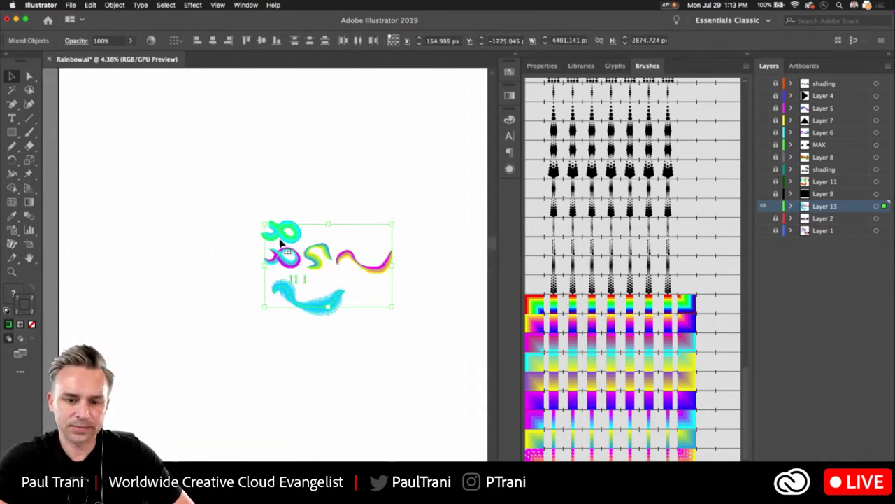
{"action": "left_click_drag", "start_coordinate": [281, 242], "coordinate": [158, 218]}
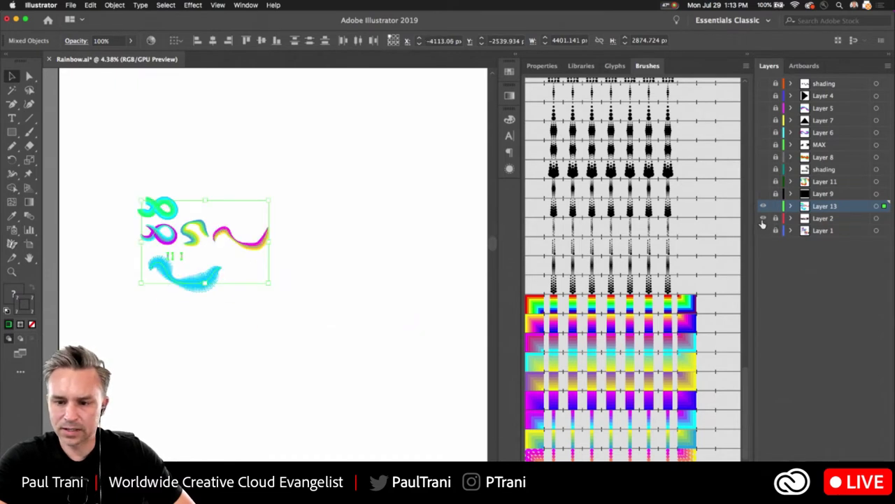
Step: Show Layer 2 and shrink the sample artwork further, placing it above the MAX lettering
{"action": "left_click", "coordinate": [763, 218]}
{"action": "left_click", "coordinate": [820, 219]}
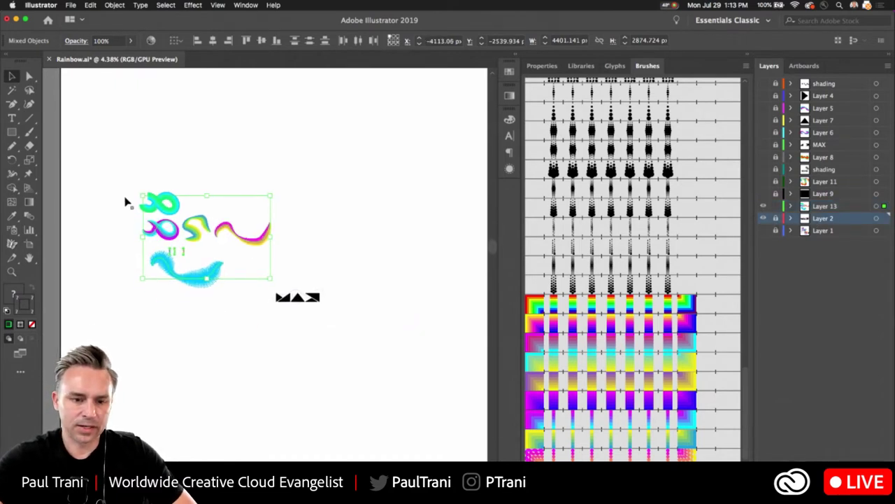
{"action": "left_click_drag", "start_coordinate": [142, 196], "coordinate": [238, 264]}
{"action": "mouse_move", "coordinate": [244, 266]}
{"action": "left_mouse_down"}
{"action": "mouse_move", "coordinate": [279, 271]}
{"action": "mouse_move", "coordinate": [294, 262]}
{"action": "mouse_move", "coordinate": [330, 321]}
{"action": "left_mouse_up"}
Step: Zoom in on the lettering, clear the selection and unlock Layer 2
{"action": "left_click", "coordinate": [12, 272]}
{"action": "key", "text": "v"}
{"action": "scroll", "coordinate": [100, 238], "scroll_direction": "up", "scroll_amount": 2}
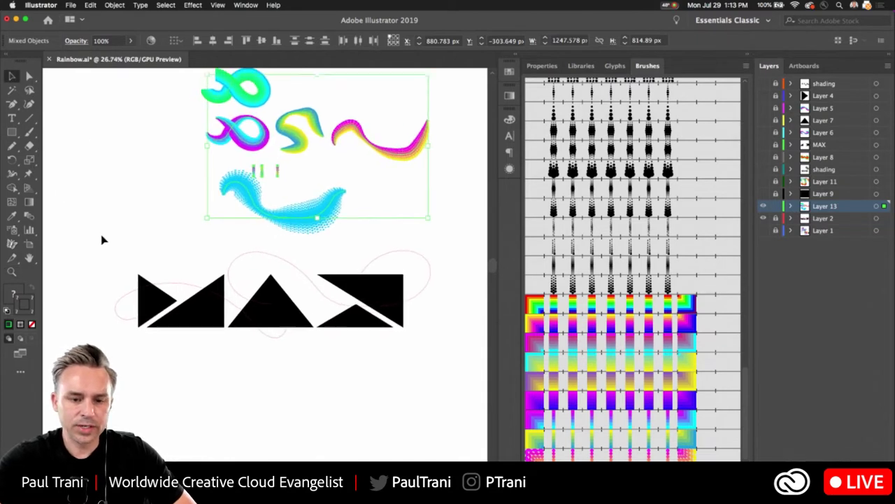
{"action": "left_click", "coordinate": [750, 58]}
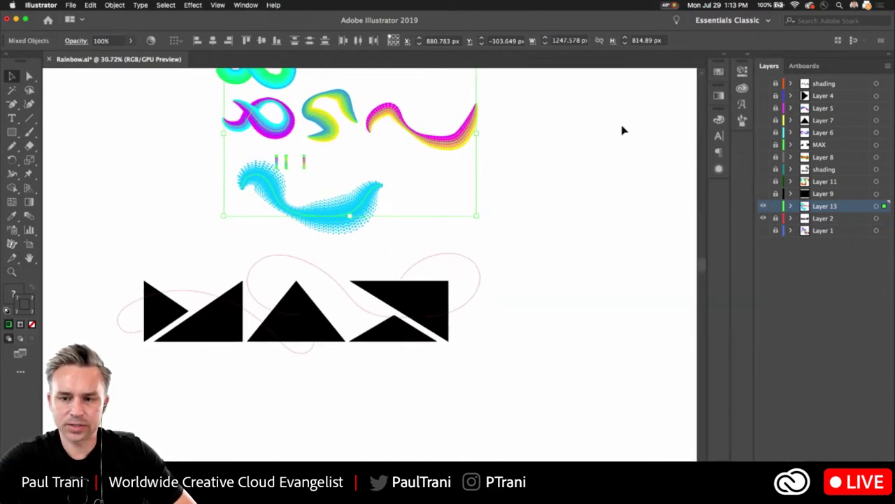
{"action": "left_click", "coordinate": [746, 58]}
{"action": "left_click", "coordinate": [275, 263]}
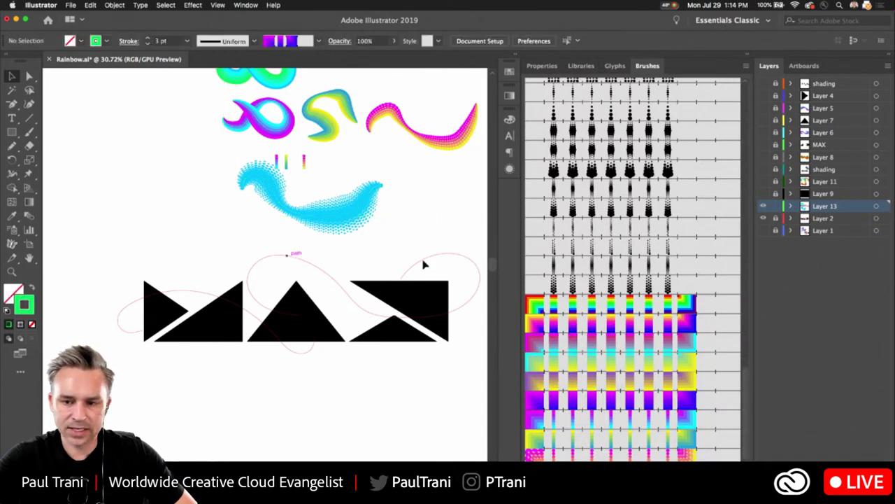
{"action": "left_click", "coordinate": [775, 221]}
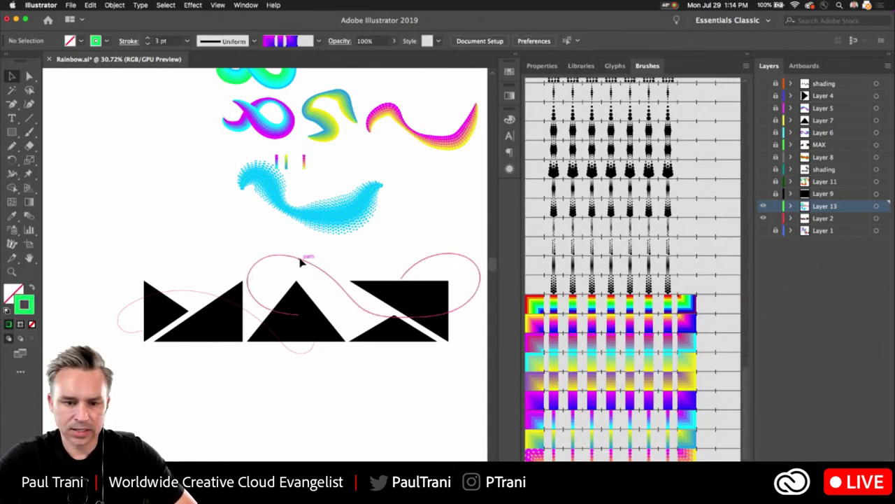
Step: Give the pink curve the magenta-cyan brush at 0.5 pt with a bulging width profile
{"action": "left_click", "coordinate": [300, 260]}
{"action": "scroll", "coordinate": [610, 441], "scroll_direction": "down", "scroll_amount": 1}
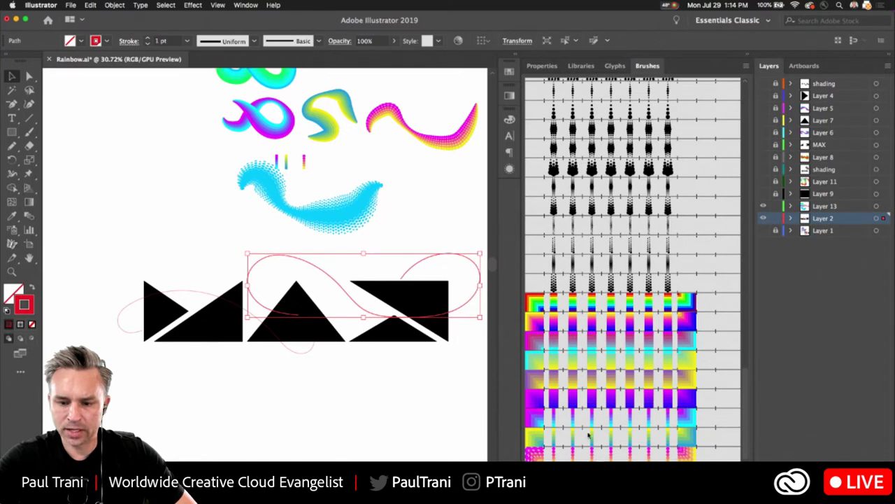
{"action": "left_click", "coordinate": [587, 421]}
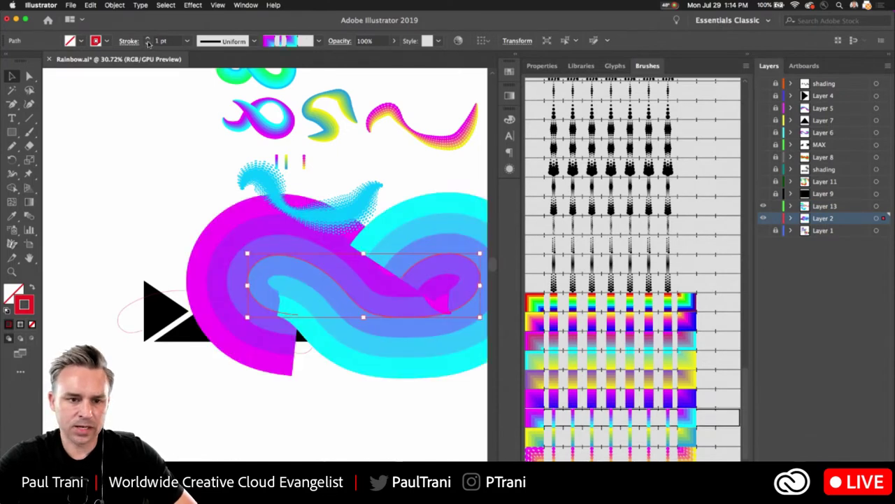
{"action": "left_click", "coordinate": [147, 44]}
{"action": "left_click", "coordinate": [147, 43]}
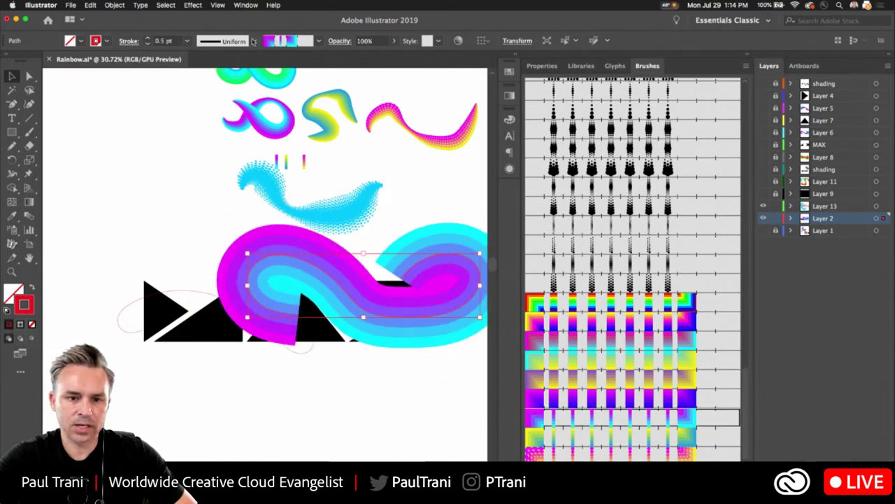
{"action": "left_click", "coordinate": [254, 40]}
{"action": "left_click", "coordinate": [196, 100]}
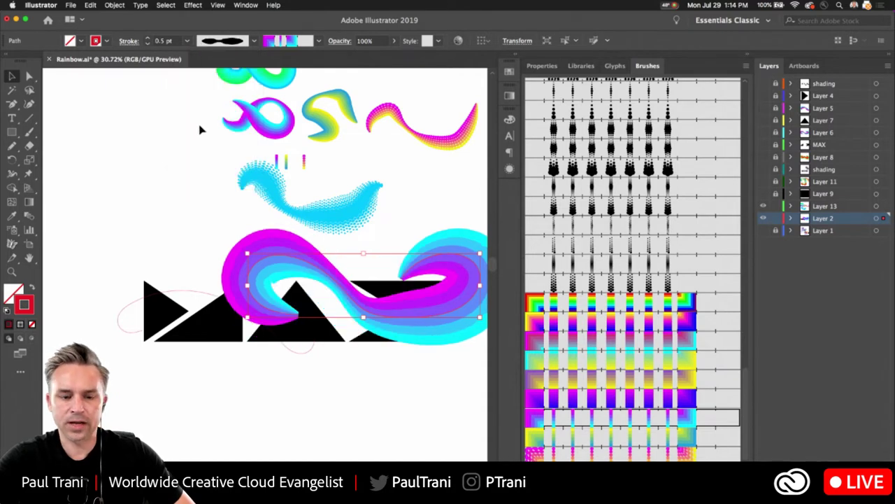
Step: Give the pink ellipse the yellow-blue rainbow brush at 0.5 pt with the same bulging profile
{"action": "left_click", "coordinate": [121, 321]}
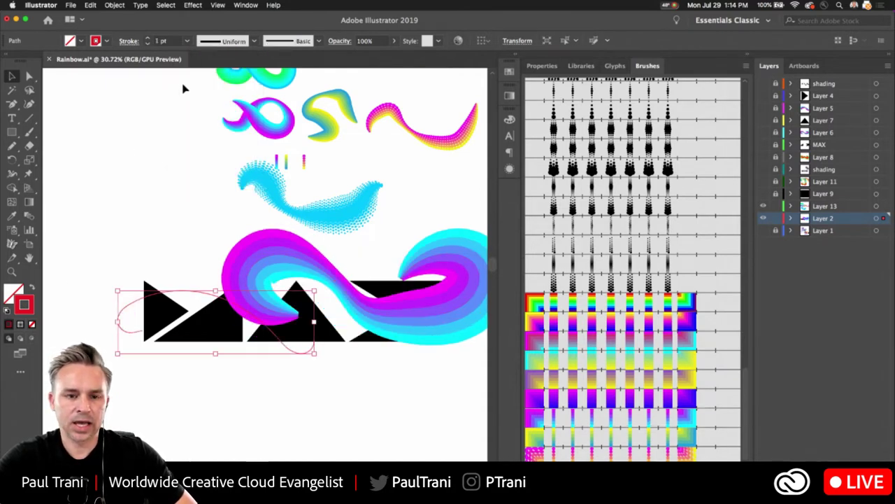
{"action": "left_click", "coordinate": [633, 435]}
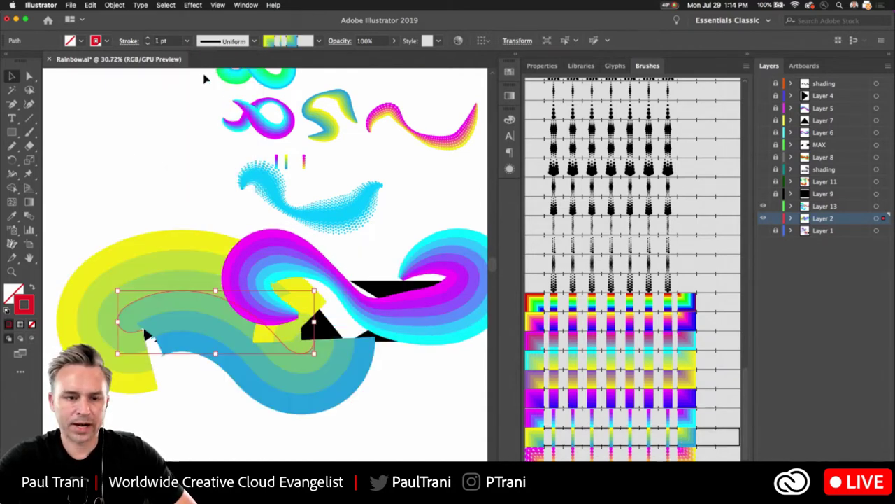
{"action": "left_click", "coordinate": [148, 43]}
{"action": "left_click", "coordinate": [147, 43]}
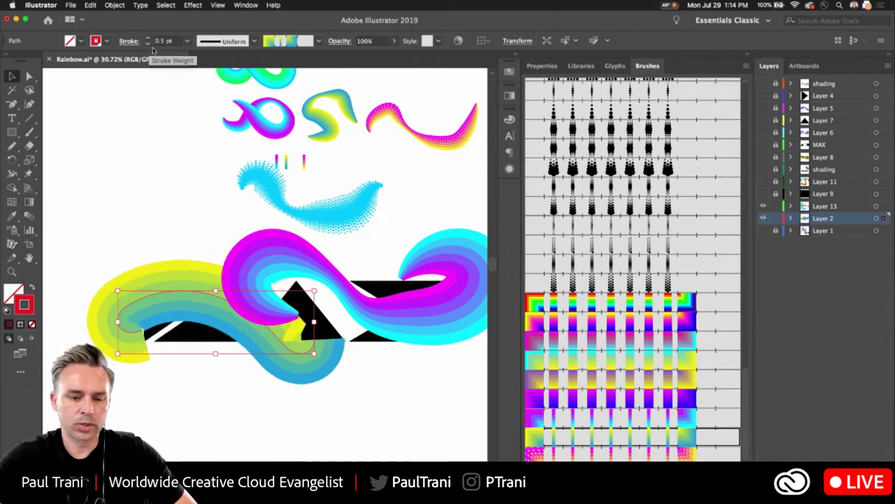
{"action": "left_click", "coordinate": [254, 40]}
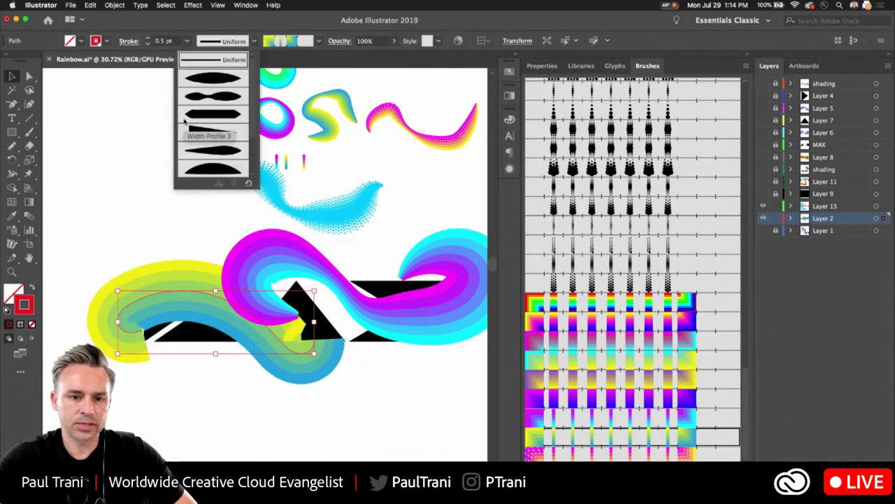
{"action": "left_click", "coordinate": [202, 103]}
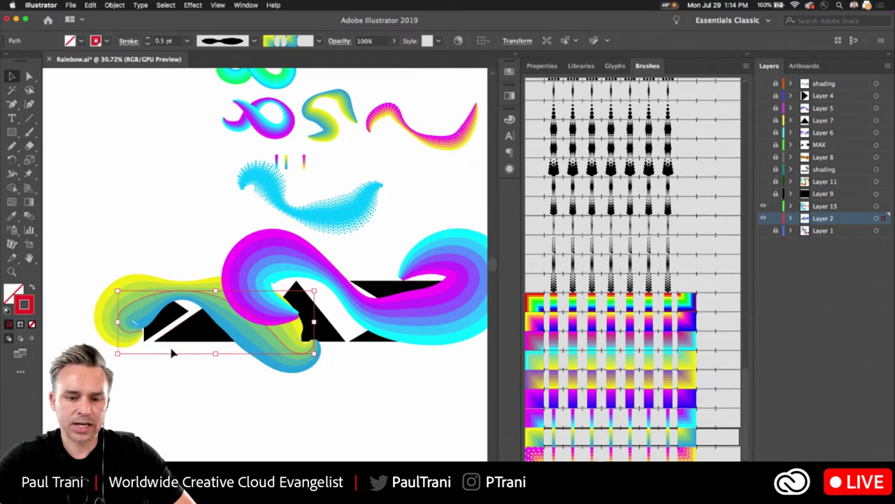
{"action": "scroll", "coordinate": [173, 350], "scroll_direction": "up", "scroll_amount": 3}
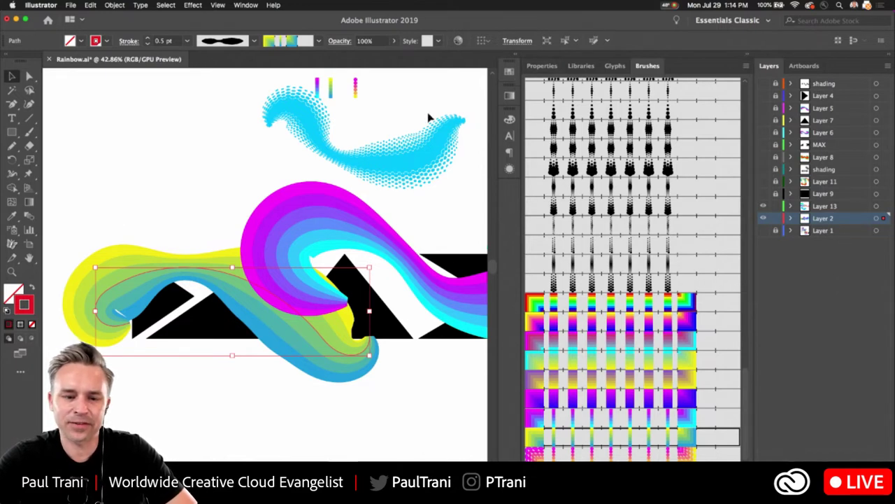
Step: Pull an anchor of the yellow-blue ribbon up and stretch the path taller
{"action": "key", "text": "a"}
{"action": "scroll", "coordinate": [112, 226], "scroll_direction": "down", "scroll_amount": 1}
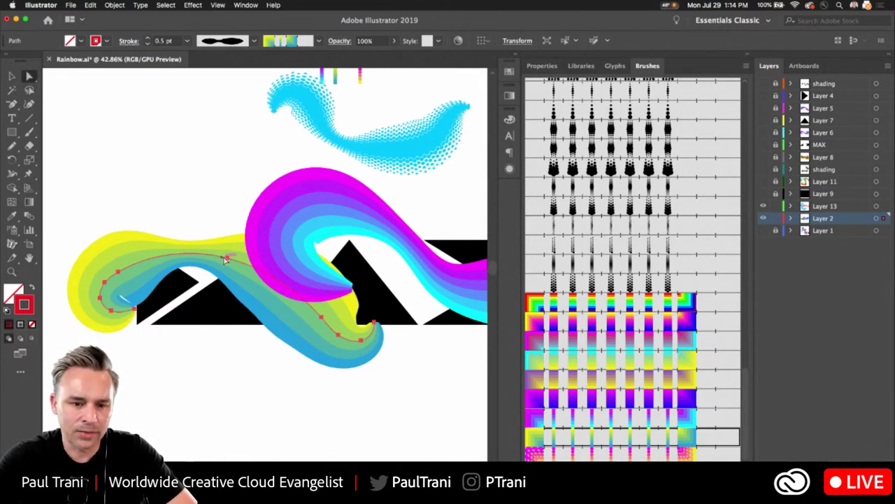
{"action": "left_click_drag", "start_coordinate": [226, 259], "coordinate": [235, 204]}
{"action": "key", "text": "v"}
{"action": "left_click_drag", "start_coordinate": [137, 243], "coordinate": [138, 256]}
Step: Collapse the Brushes panel to icons and centre the rainbow artwork in view
{"action": "scroll", "coordinate": [154, 261], "scroll_direction": "up", "scroll_amount": 3}
{"action": "left_click", "coordinate": [746, 56]}
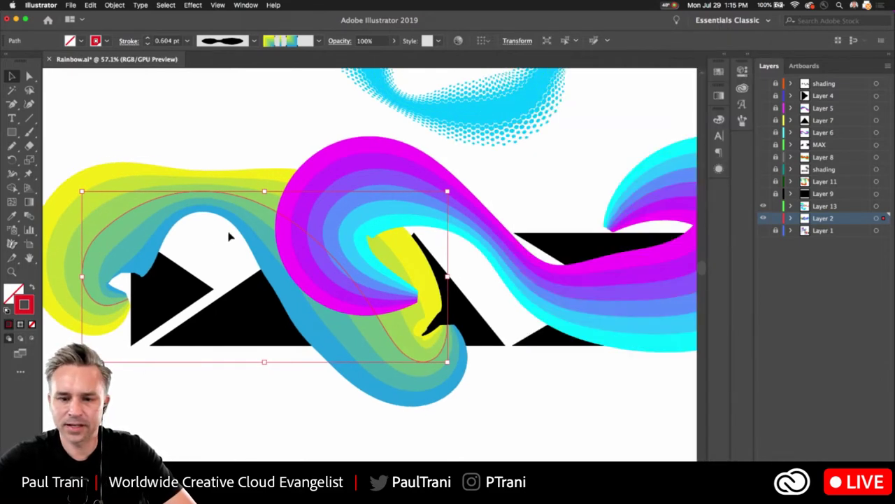
{"action": "scroll", "coordinate": [338, 232], "scroll_direction": "down", "scroll_amount": 3}
{"action": "mouse_move", "coordinate": [324, 140]}
{"action": "left_mouse_down"}
{"action": "mouse_move", "coordinate": [295, 217]}
{"action": "mouse_move", "coordinate": [319, 193]}
{"action": "mouse_move", "coordinate": [116, 119]}
{"action": "left_mouse_up"}
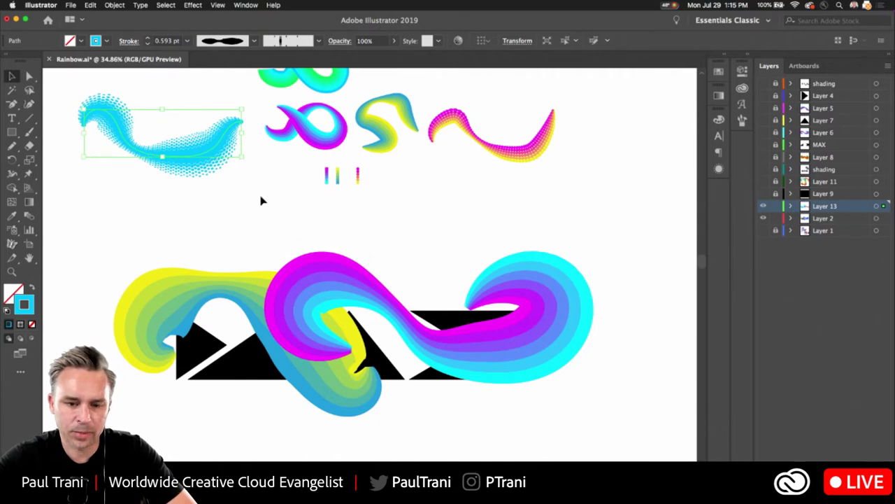
{"action": "scroll", "coordinate": [256, 223], "scroll_direction": "up", "scroll_amount": 2}
{"action": "left_click_drag", "start_coordinate": [260, 224], "coordinate": [274, 132]}
{"action": "scroll", "coordinate": [249, 135], "scroll_direction": "down", "scroll_amount": 1}
{"action": "scroll", "coordinate": [210, 148], "scroll_direction": "up", "scroll_amount": 2}
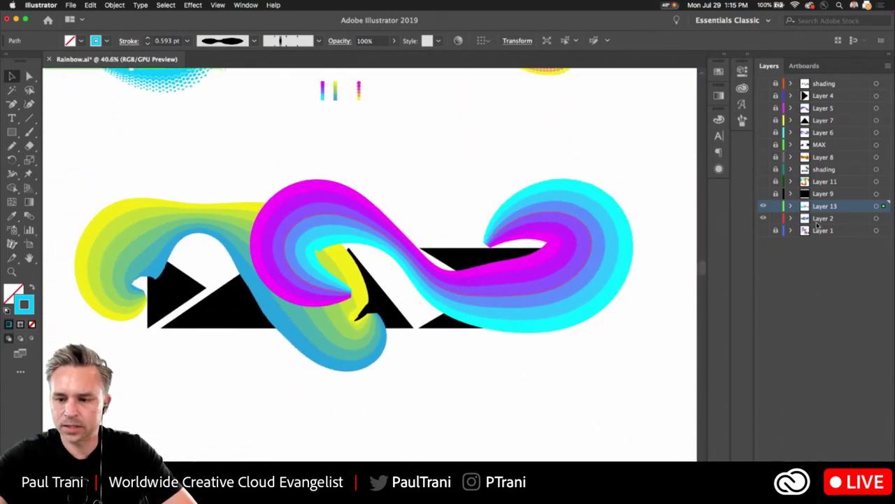
Step: Isolate Layer 2 and ungroup the black triangles
{"action": "left_click", "coordinate": [772, 216]}
{"action": "left_click", "coordinate": [764, 218], "text": "alt"}
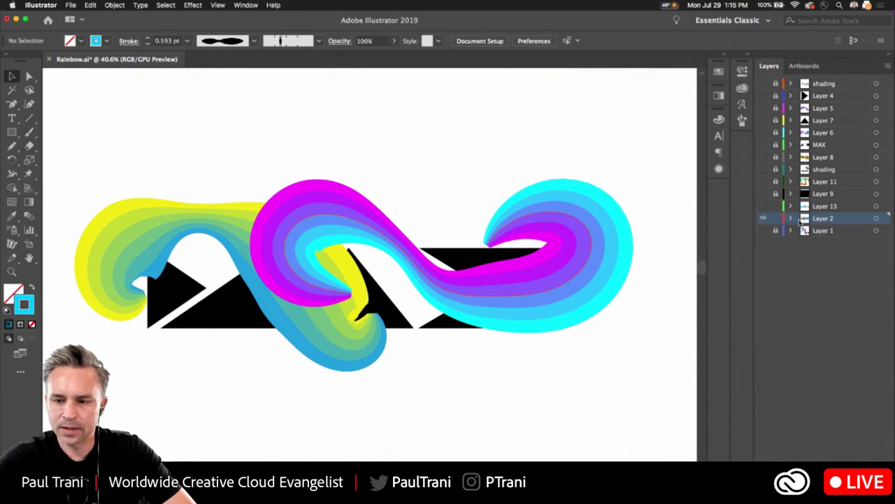
{"action": "left_click", "coordinate": [458, 264]}
{"action": "right_click", "coordinate": [459, 264]}
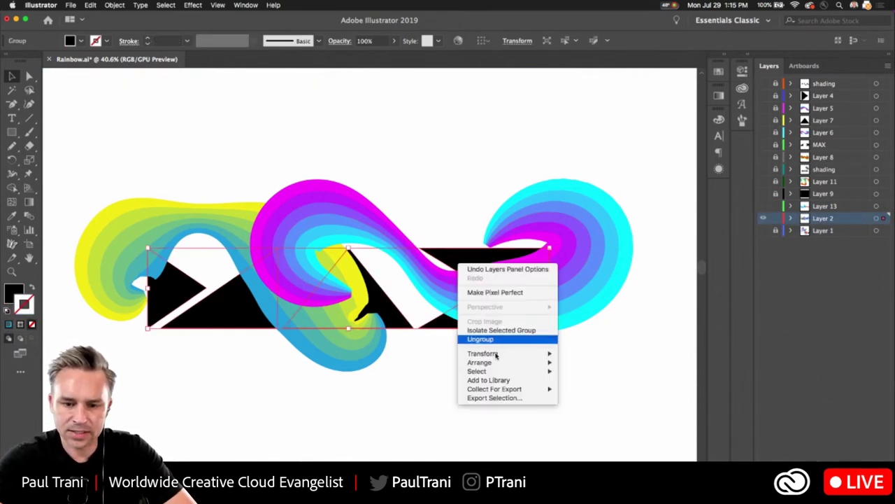
{"action": "left_click", "coordinate": [482, 338]}
{"action": "left_click", "coordinate": [483, 340]}
Step: Move the left triangle and right black shape onto new Layer 14, then nudge the yellow-blue ribbon up-left
{"action": "left_click", "coordinate": [459, 259]}
{"action": "left_click", "coordinate": [166, 296], "text": "shift"}
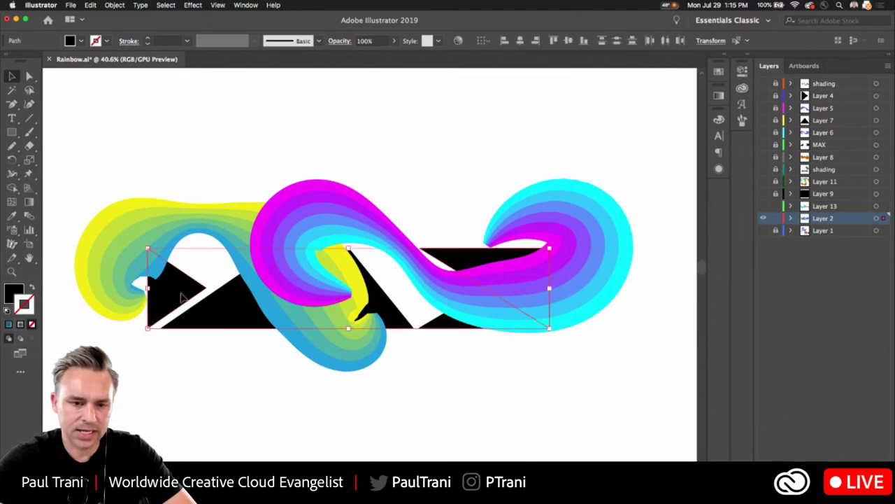
{"action": "left_click", "coordinate": [254, 424]}
{"action": "left_click", "coordinate": [171, 293]}
{"action": "left_click", "coordinate": [441, 259], "text": "shift"}
{"action": "key", "text": "Delete"}
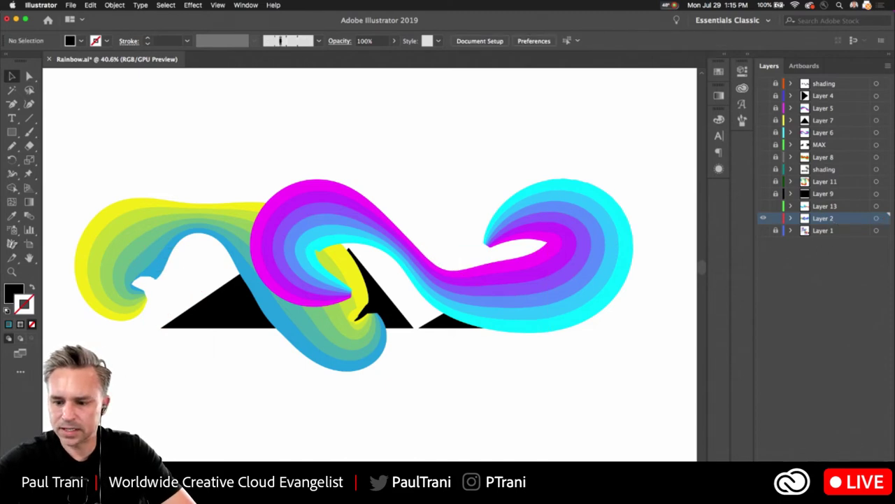
{"action": "key", "text": "super+l"}
{"action": "key", "text": "super+z"}
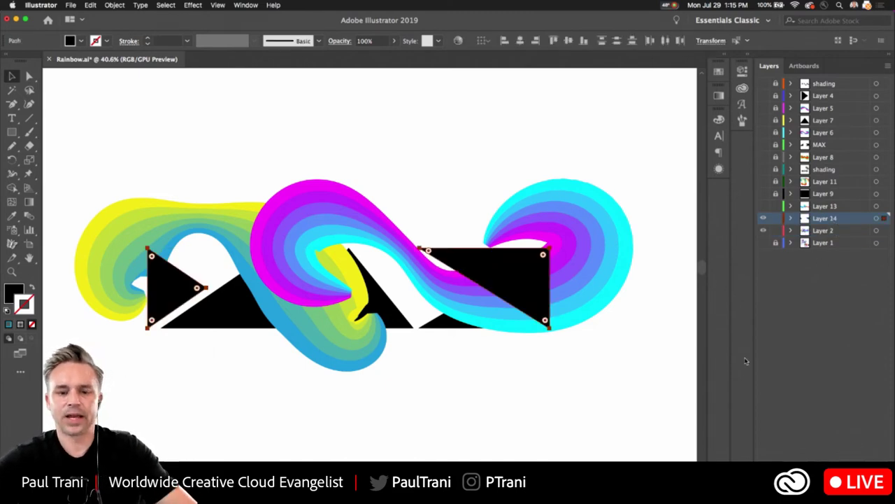
{"action": "left_click", "coordinate": [191, 118]}
{"action": "left_click_drag", "start_coordinate": [203, 226], "coordinate": [183, 217]}
Step: Delete, move and convert the ribbon's lower-left anchors into a smooth rounded loop
{"action": "key", "text": "a"}
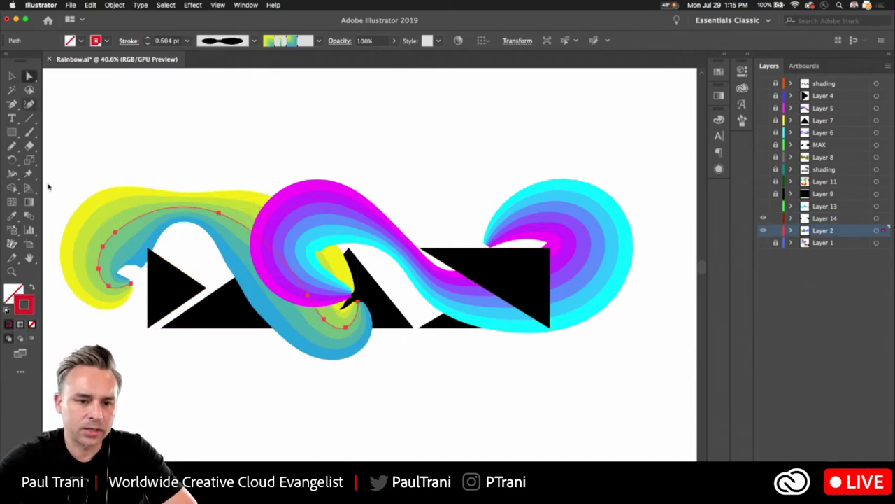
{"action": "left_click_drag", "start_coordinate": [131, 284], "coordinate": [160, 294]}
{"action": "scroll", "coordinate": [116, 309], "scroll_direction": "up", "scroll_amount": 3}
{"action": "scroll", "coordinate": [133, 237], "scroll_direction": "up", "scroll_amount": 2}
{"action": "key", "text": "p"}
{"action": "left_click", "coordinate": [122, 272]}
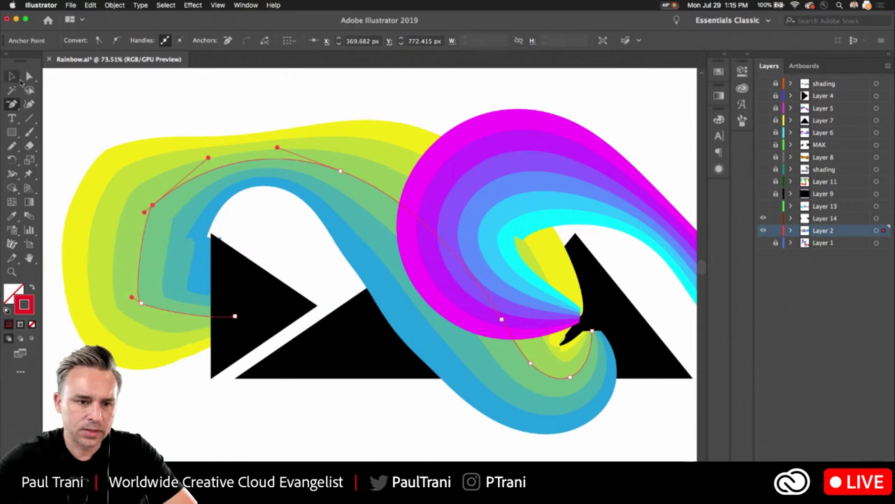
{"action": "key", "text": "a"}
{"action": "left_click_drag", "start_coordinate": [143, 305], "coordinate": [118, 274]}
{"action": "key", "text": "shift+c"}
{"action": "key", "text": "a"}
{"action": "left_click_drag", "start_coordinate": [142, 305], "coordinate": [110, 296]}
{"action": "left_click_drag", "start_coordinate": [151, 203], "coordinate": [112, 180]}
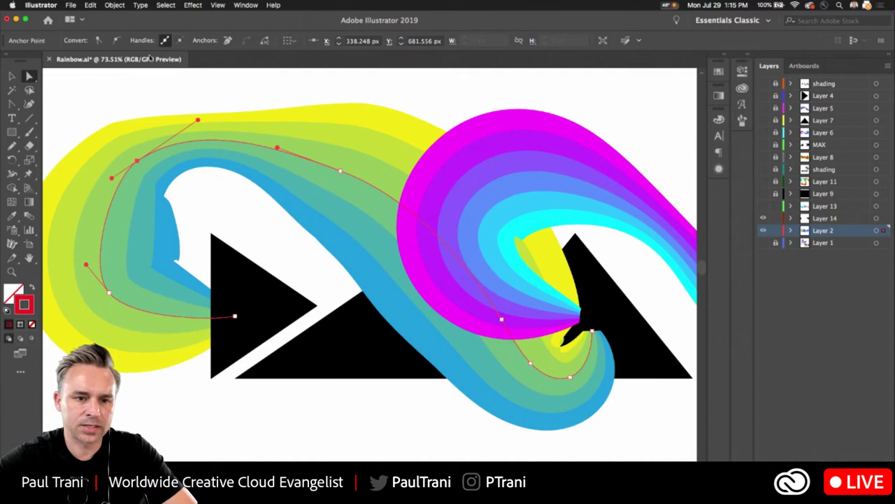
{"action": "left_click", "coordinate": [11, 76]}
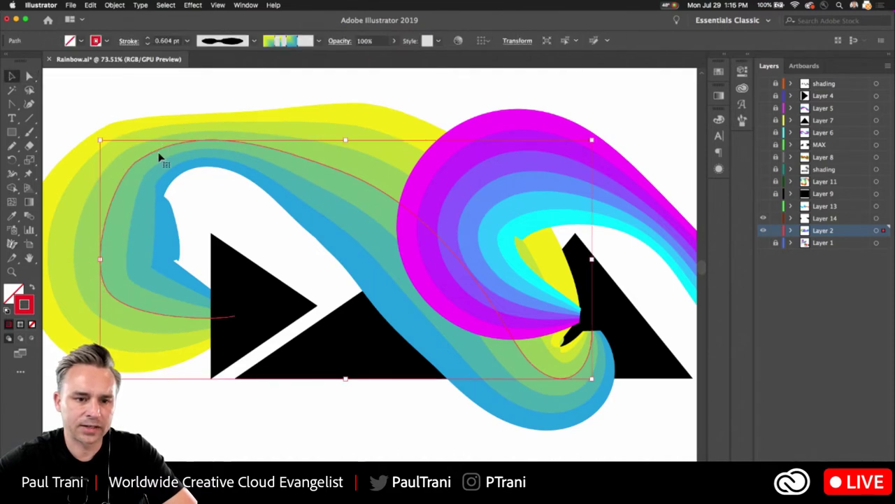
Step: Set the yellow-blue ribbon's stroke back to 0.5 pt
{"action": "left_click", "coordinate": [147, 43]}
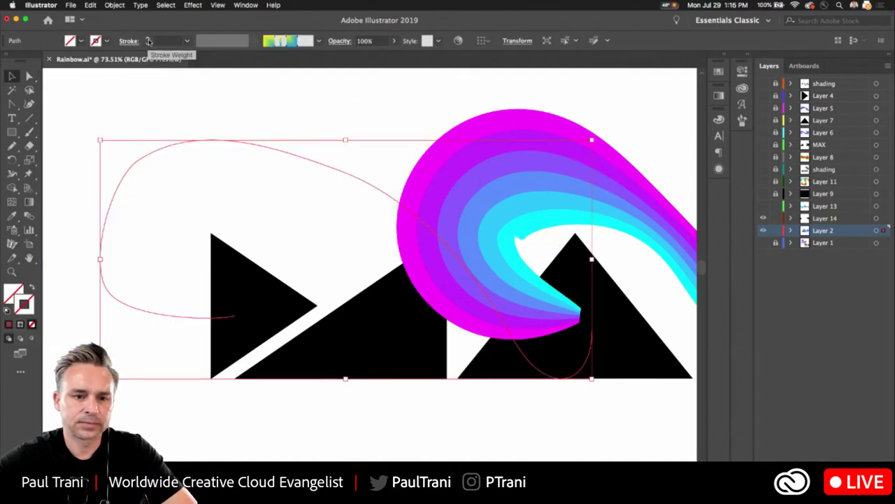
{"action": "left_click", "coordinate": [148, 40]}
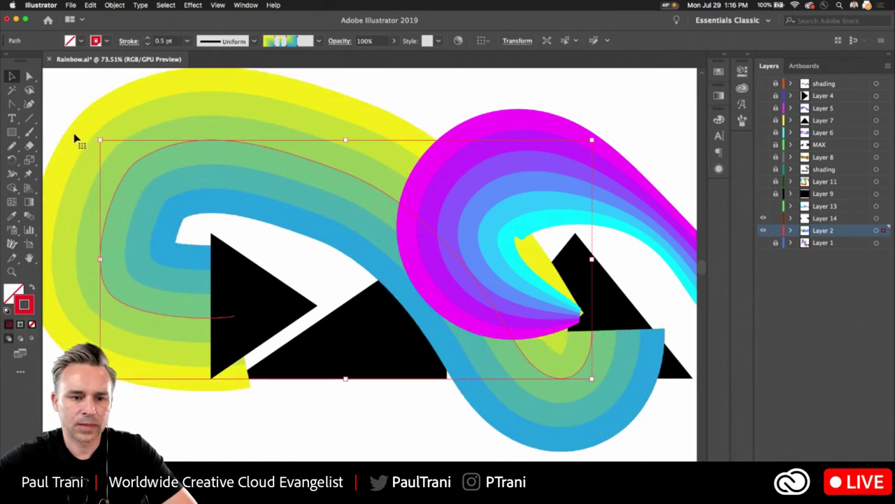
{"action": "left_click", "coordinate": [319, 41]}
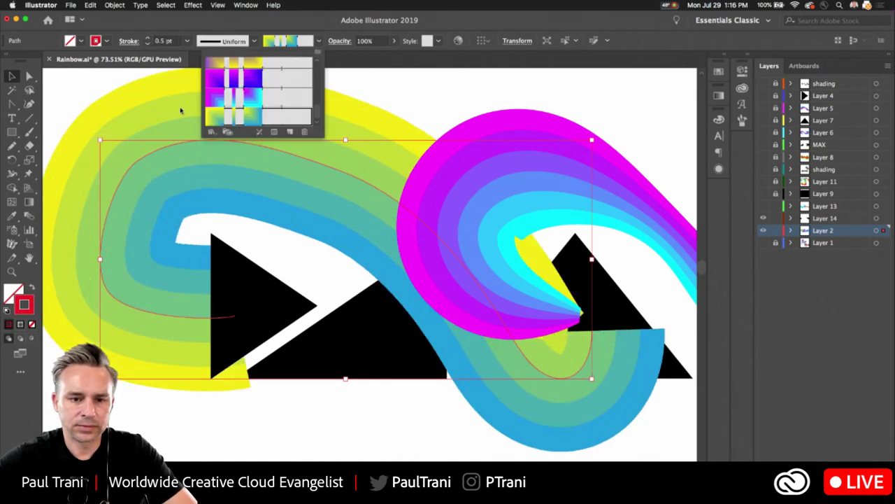
{"action": "left_click", "coordinate": [228, 34]}
{"action": "left_click", "coordinate": [255, 41]}
{"action": "left_click", "coordinate": [255, 41]}
{"action": "left_click", "coordinate": [255, 42]}
{"action": "left_click", "coordinate": [254, 42]}
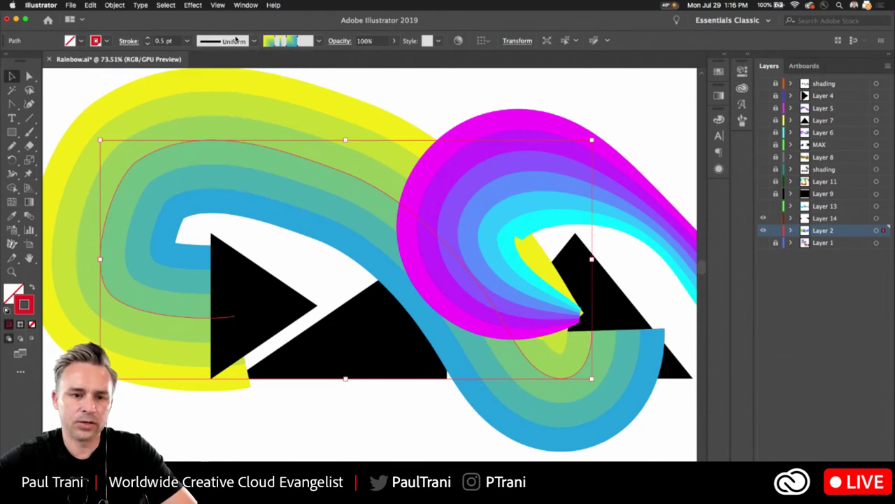
Step: With the Width tool, taper the ribbon's ends thin and widen its upper-left curve
{"action": "left_click", "coordinate": [11, 174]}
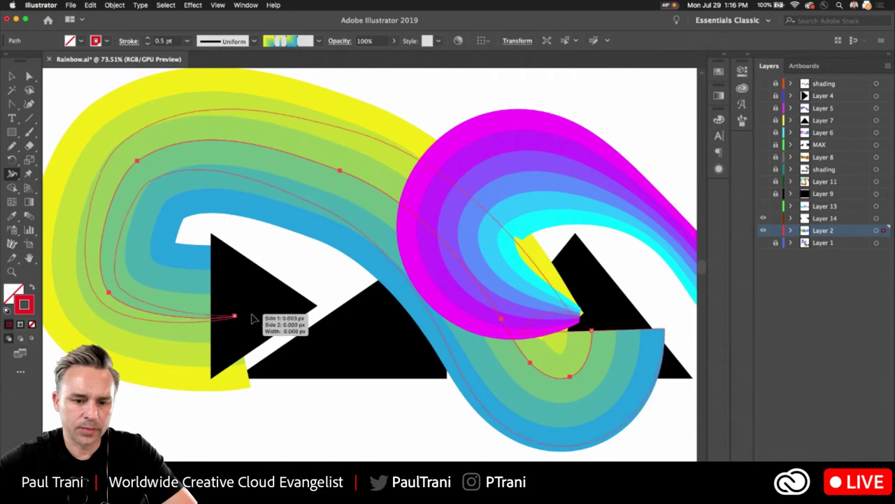
{"action": "mouse_move", "coordinate": [271, 320]}
{"action": "left_mouse_down"}
{"action": "mouse_move", "coordinate": [296, 331]}
{"action": "mouse_move", "coordinate": [233, 320]}
{"action": "left_mouse_up"}
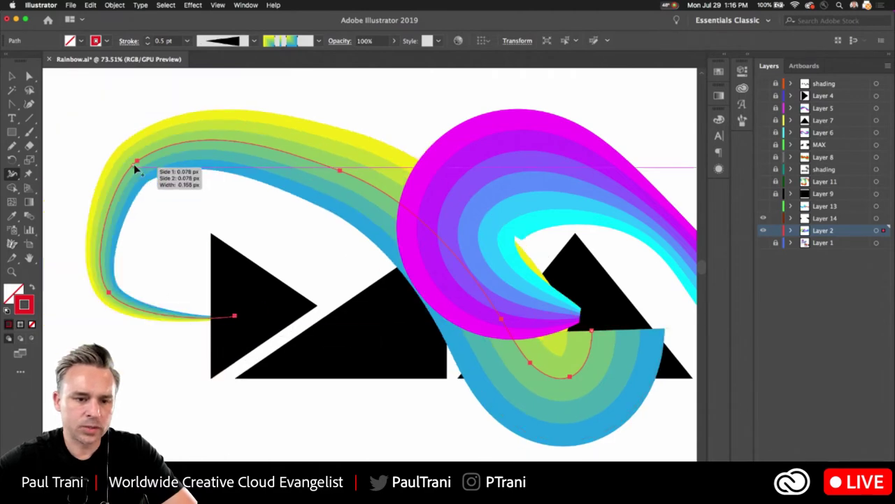
{"action": "left_click_drag", "start_coordinate": [136, 164], "coordinate": [160, 189]}
{"action": "scroll", "coordinate": [530, 387], "scroll_direction": "down", "scroll_amount": 5}
{"action": "scroll", "coordinate": [529, 387], "scroll_direction": "right", "scroll_amount": 8}
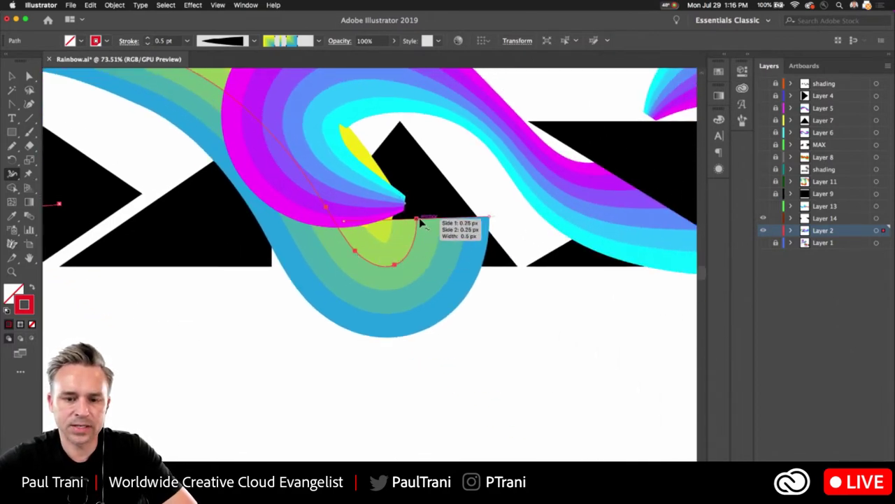
{"action": "mouse_move", "coordinate": [430, 223]}
{"action": "left_mouse_down"}
{"action": "mouse_move", "coordinate": [421, 222]}
{"action": "mouse_move", "coordinate": [530, 225]}
{"action": "mouse_move", "coordinate": [425, 223]}
{"action": "left_mouse_up"}
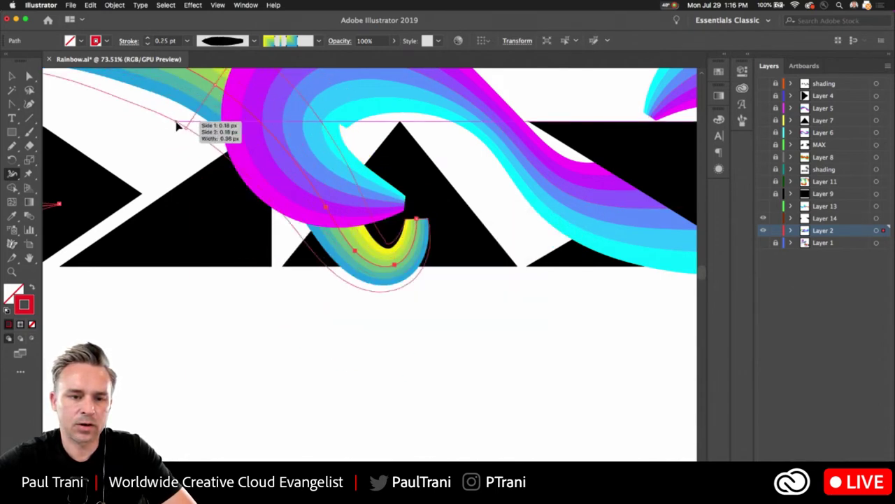
Step: Stretch the yellow-blue ribbon wider to the right and nudge it slightly down
{"action": "scroll", "coordinate": [180, 146], "scroll_direction": "down", "scroll_amount": 5}
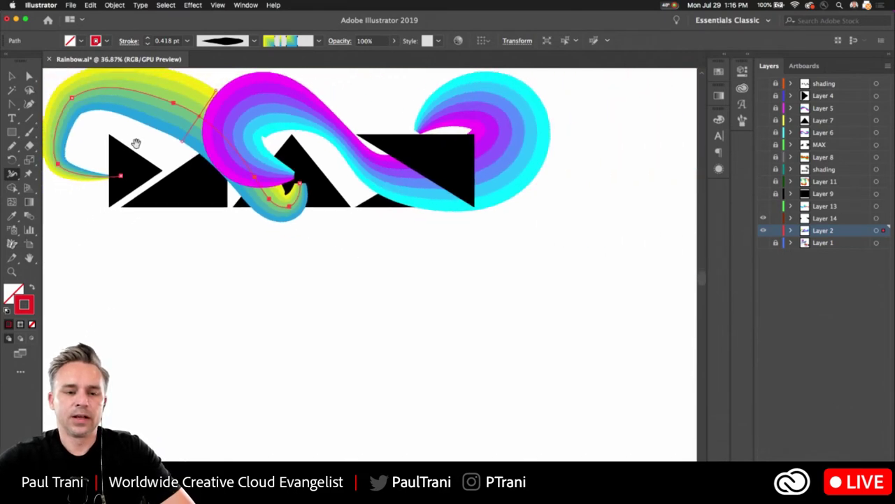
{"action": "scroll", "coordinate": [165, 180], "scroll_direction": "up", "scroll_amount": 3}
{"action": "scroll", "coordinate": [164, 180], "scroll_direction": "left", "scroll_amount": 3}
{"action": "key", "text": "v"}
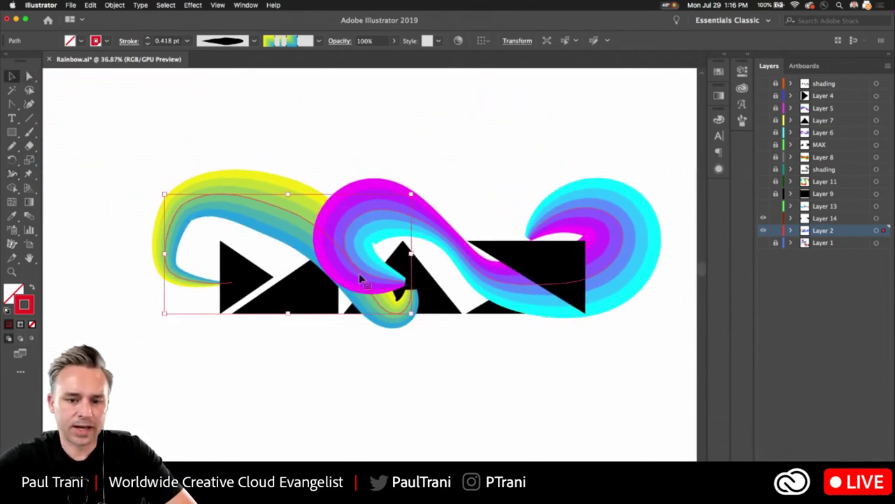
{"action": "mouse_move", "coordinate": [411, 255]}
{"action": "left_mouse_down"}
{"action": "mouse_move", "coordinate": [585, 268]}
{"action": "mouse_move", "coordinate": [554, 270]}
{"action": "left_mouse_up"}
{"action": "left_click_drag", "start_coordinate": [218, 208], "coordinate": [217, 222]}
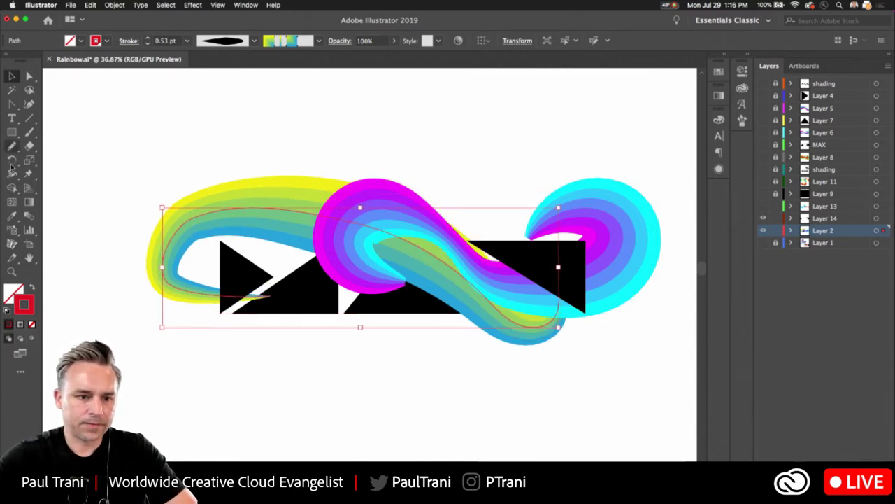
Step: Reflect the ribbon across the horizontal axis to flip it upside down
{"action": "left_click_drag", "start_coordinate": [11, 159], "coordinate": [61, 175]}
{"action": "key", "text": "Return"}
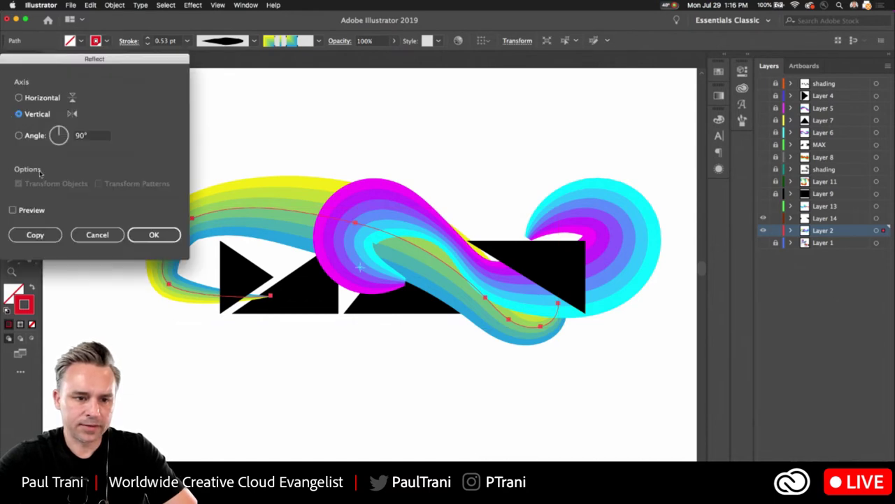
{"action": "left_click", "coordinate": [19, 98]}
{"action": "left_click", "coordinate": [154, 234]}
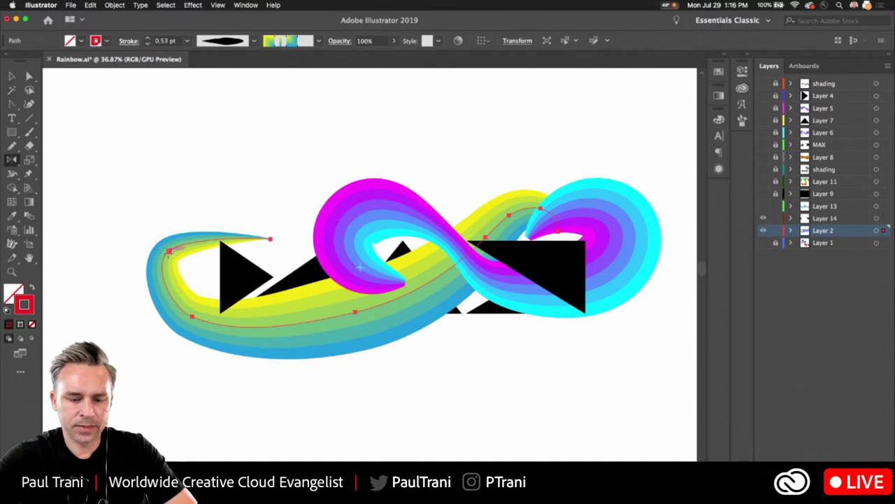
Step: Rotate the yellow-blue ribbon counter-clockwise and pull its end up onto the black shapes
{"action": "left_click", "coordinate": [11, 77]}
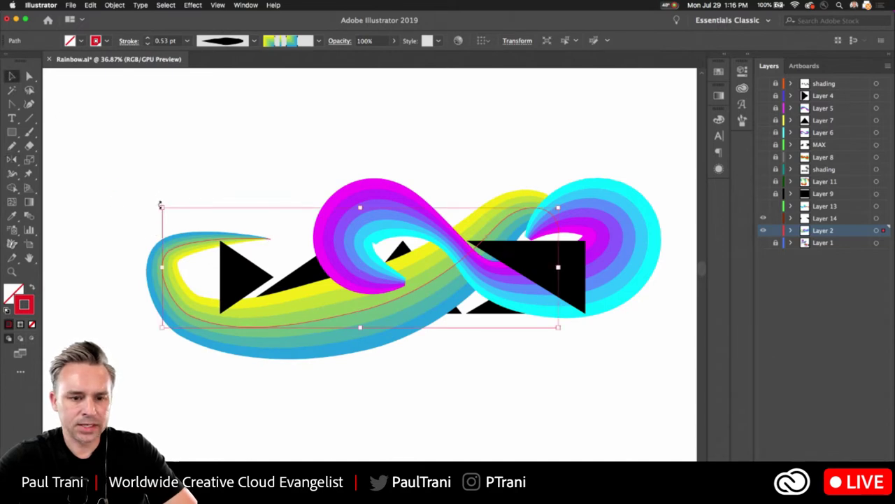
{"action": "left_click_drag", "start_coordinate": [158, 203], "coordinate": [175, 154]}
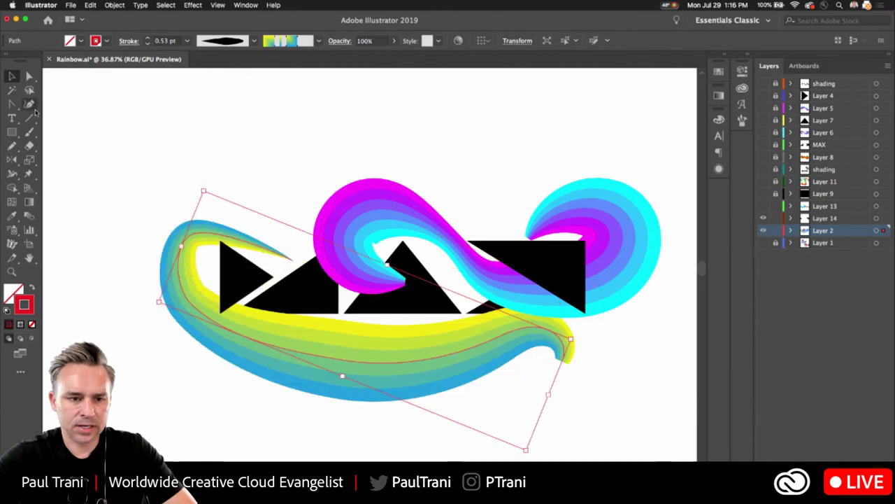
{"action": "left_click", "coordinate": [30, 76]}
{"action": "left_click_drag", "start_coordinate": [562, 360], "coordinate": [556, 271]}
{"action": "left_click_drag", "start_coordinate": [523, 327], "coordinate": [423, 354]}
{"action": "left_click_drag", "start_coordinate": [343, 360], "coordinate": [277, 370]}
Step: Reshape the ribbon's bottom curve and delete an extra anchor from it with the Pen tool
{"action": "left_click", "coordinate": [377, 373]}
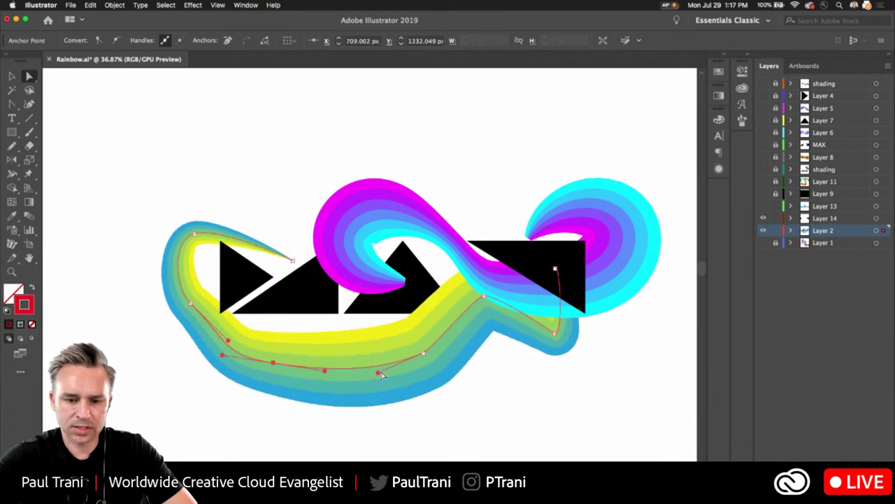
{"action": "left_click_drag", "start_coordinate": [381, 375], "coordinate": [367, 362]}
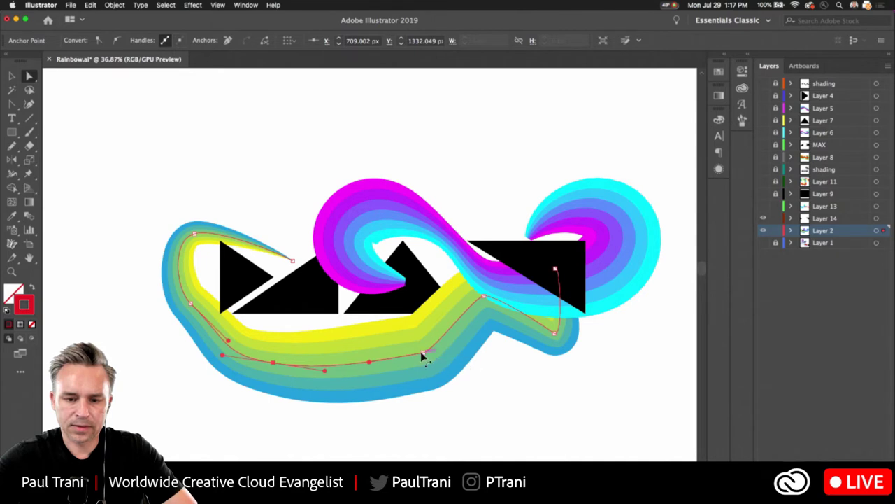
{"action": "left_click_drag", "start_coordinate": [423, 354], "coordinate": [466, 345]}
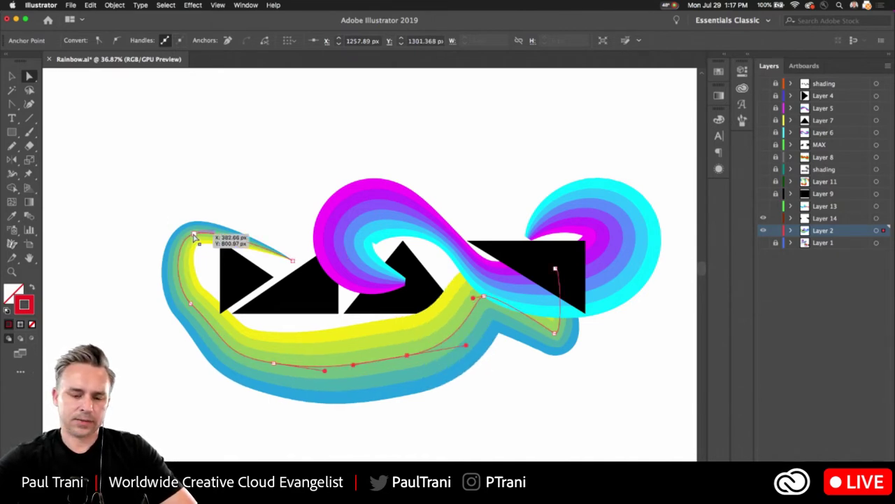
{"action": "left_click_drag", "start_coordinate": [193, 237], "coordinate": [198, 234]}
{"action": "left_click", "coordinate": [231, 336]}
{"action": "key", "text": "p"}
{"action": "left_click", "coordinate": [278, 363]}
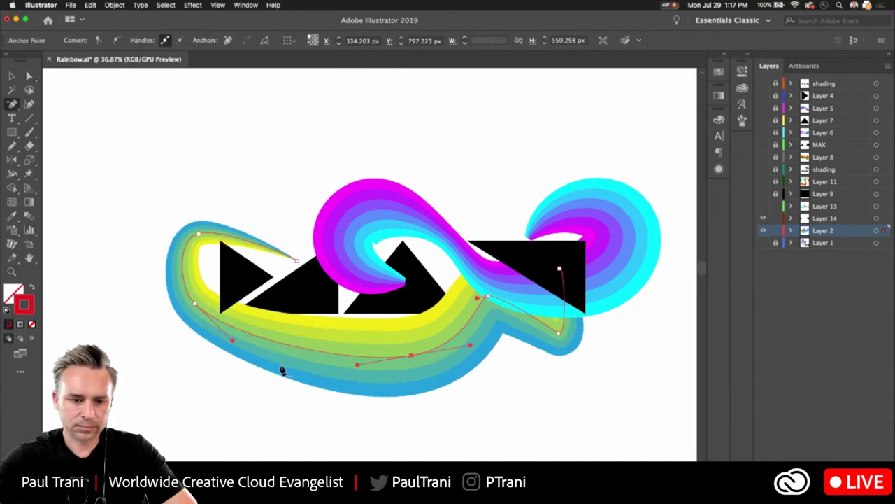
Step: Fine-tune the lower, left-curl and top anchors so the ribbon hooks over the first triangle
{"action": "left_click", "coordinate": [29, 77]}
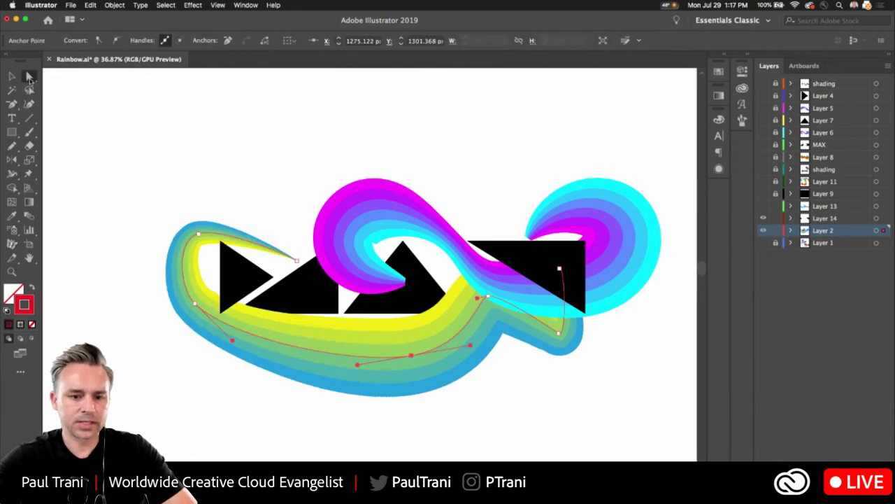
{"action": "left_click", "coordinate": [412, 356]}
{"action": "left_click_drag", "start_coordinate": [408, 362], "coordinate": [388, 375]}
{"action": "left_click_drag", "start_coordinate": [200, 233], "coordinate": [218, 227]}
{"action": "left_click", "coordinate": [254, 210]}
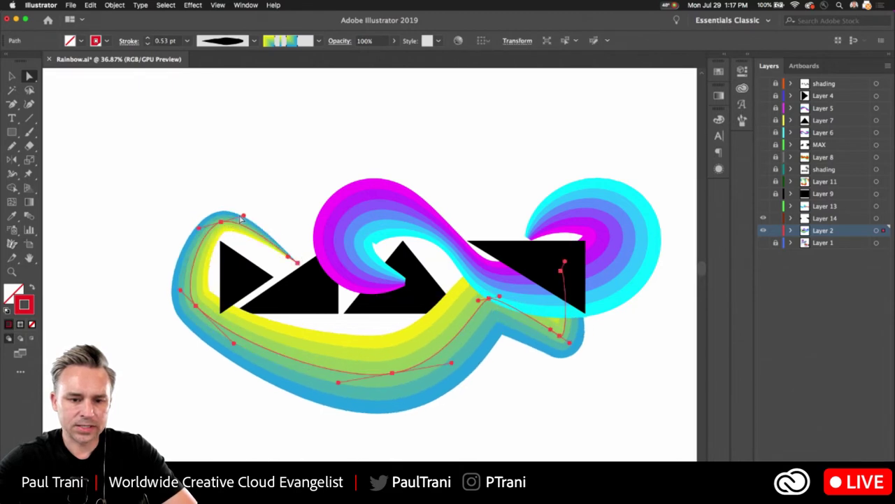
{"action": "left_click", "coordinate": [274, 210]}
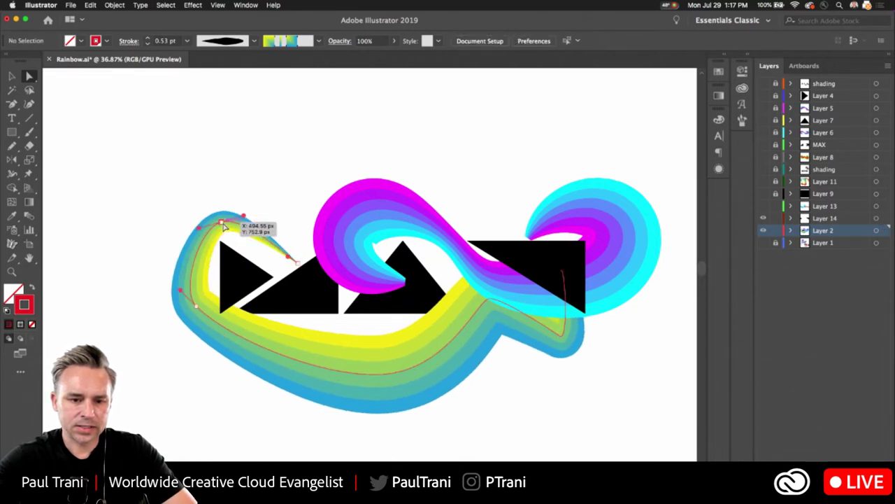
{"action": "left_click_drag", "start_coordinate": [243, 214], "coordinate": [263, 208]}
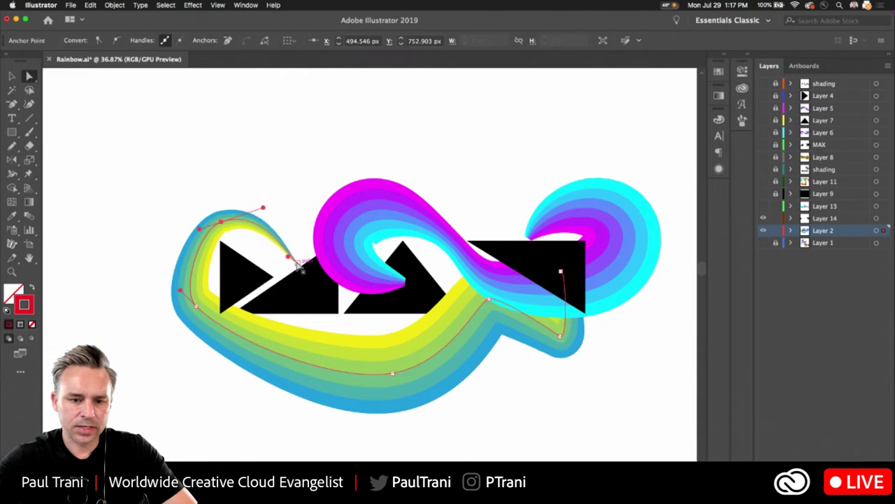
{"action": "left_click_drag", "start_coordinate": [299, 265], "coordinate": [370, 293]}
Step: Zoom in and widen the ribbon's tapered tip to full width with the Width tool
{"action": "scroll", "coordinate": [286, 263], "scroll_direction": "up", "scroll_amount": 5}
{"action": "scroll", "coordinate": [285, 264], "scroll_direction": "up", "scroll_amount": 1}
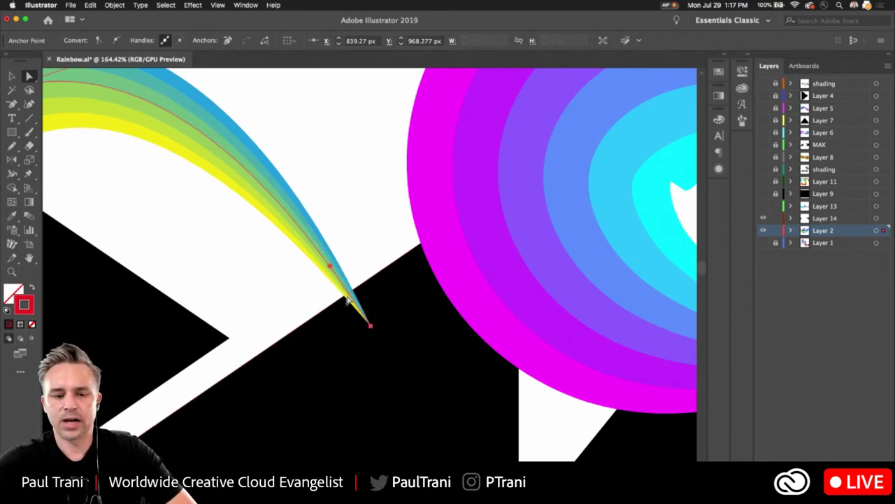
{"action": "left_click", "coordinate": [12, 174]}
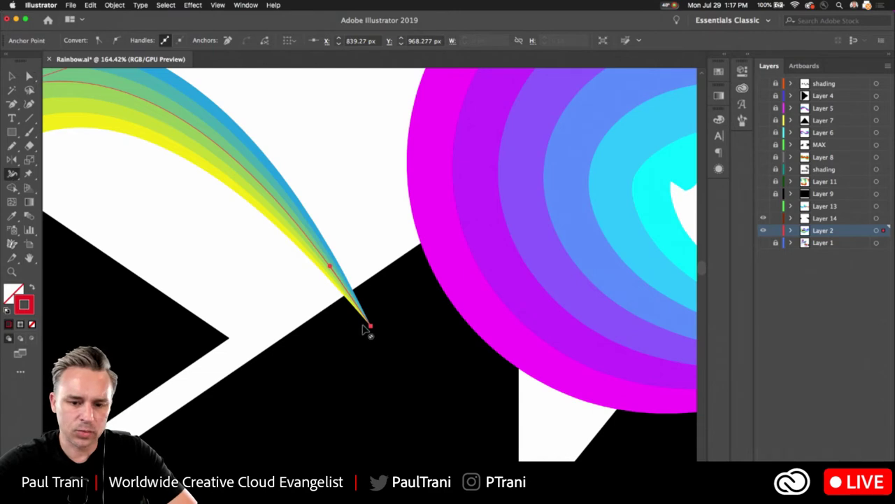
{"action": "mouse_move", "coordinate": [374, 333]}
{"action": "mouse_move", "coordinate": [374, 333]}
{"action": "left_mouse_down"}
{"action": "mouse_move", "coordinate": [340, 365]}
{"action": "mouse_move", "coordinate": [366, 332]}
{"action": "left_mouse_up"}
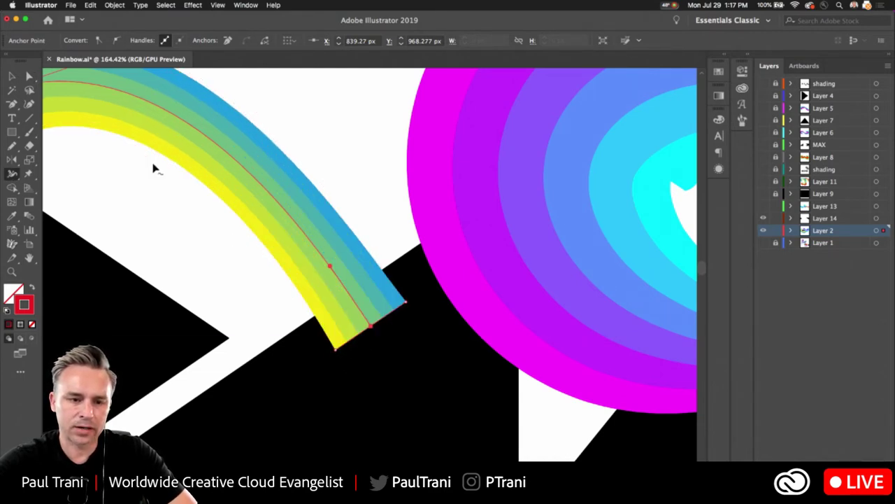
Step: Drag the ribbon's end anchor down onto the black triangle's slanted edge
{"action": "left_click", "coordinate": [29, 76]}
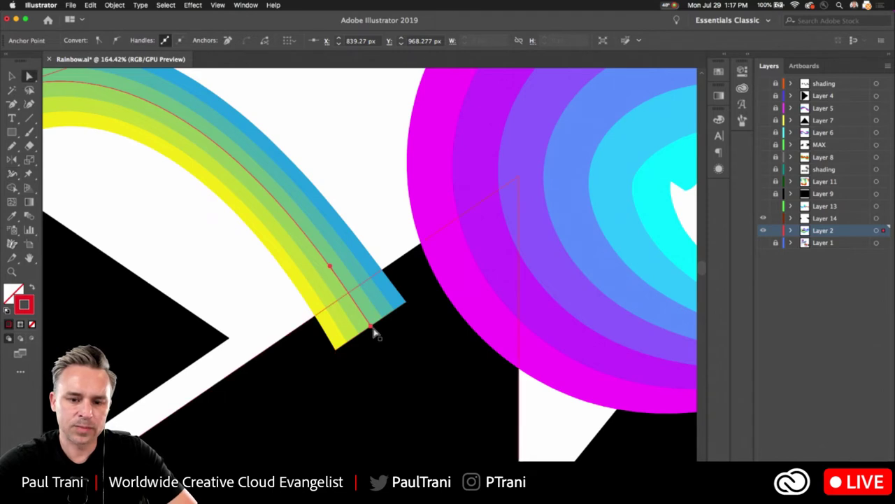
{"action": "left_click_drag", "start_coordinate": [375, 333], "coordinate": [355, 290]}
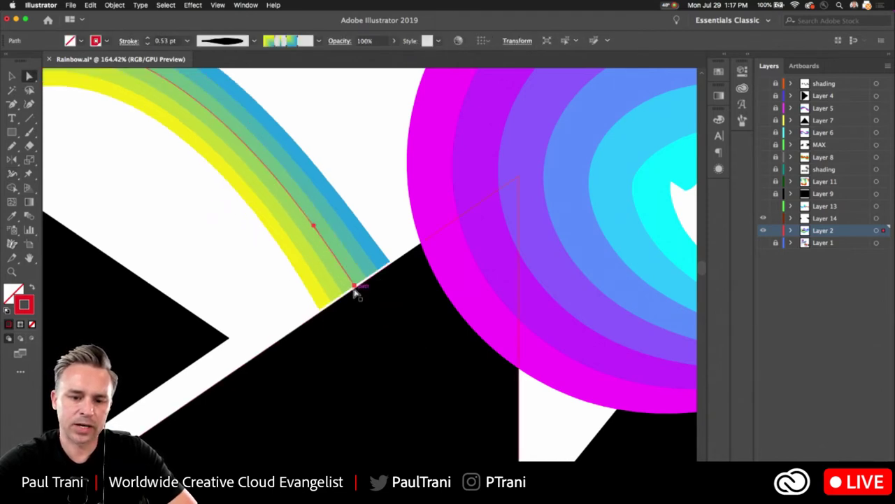
{"action": "key", "text": "cmd+z"}
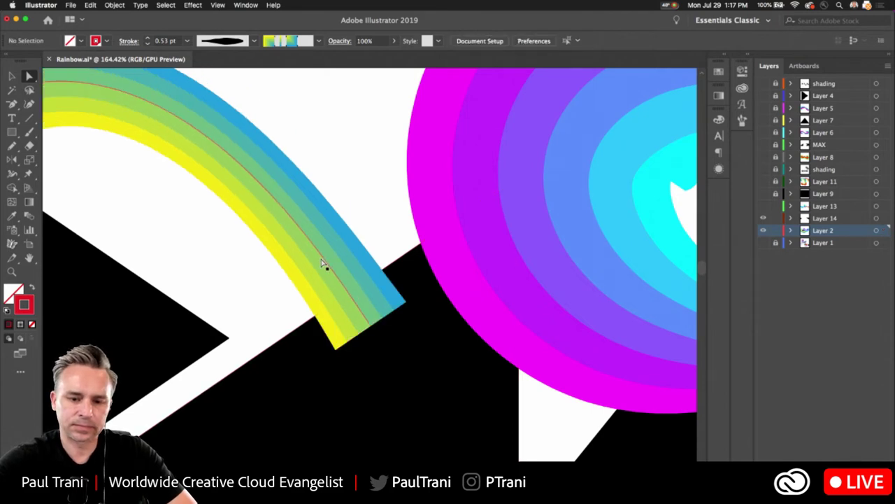
{"action": "left_click", "coordinate": [324, 261]}
{"action": "left_click_drag", "start_coordinate": [370, 326], "coordinate": [351, 298]}
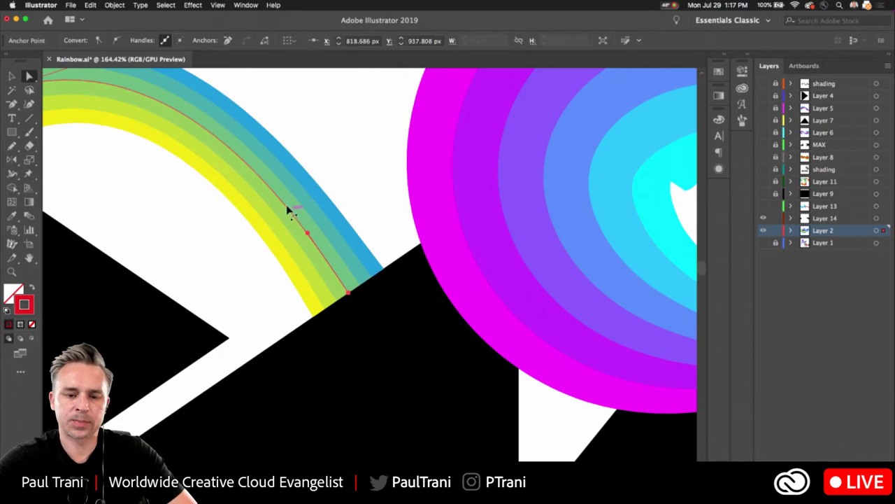
{"action": "scroll", "coordinate": [295, 233], "scroll_direction": "down", "scroll_amount": 8}
{"action": "scroll", "coordinate": [295, 233], "scroll_direction": "up", "scroll_amount": 2}
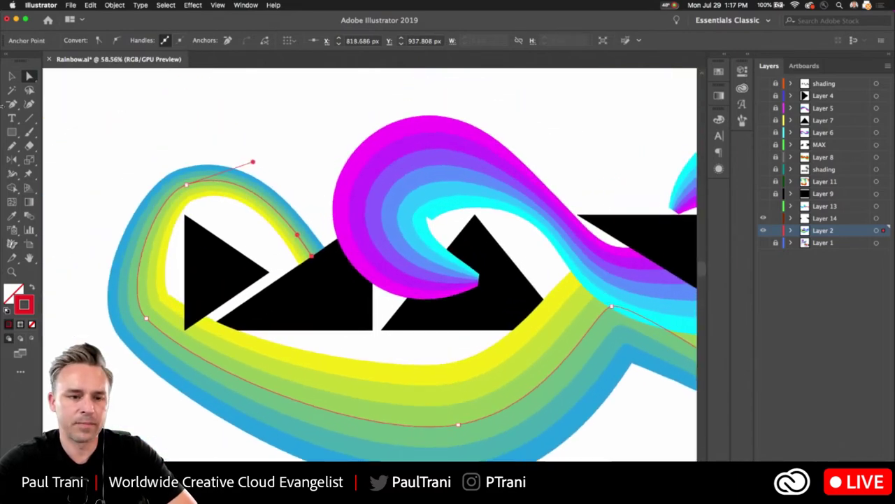
Step: Drag a width point on the ribbon's upper curl so the tip narrows to about 0.169 px
{"action": "left_click", "coordinate": [11, 189]}
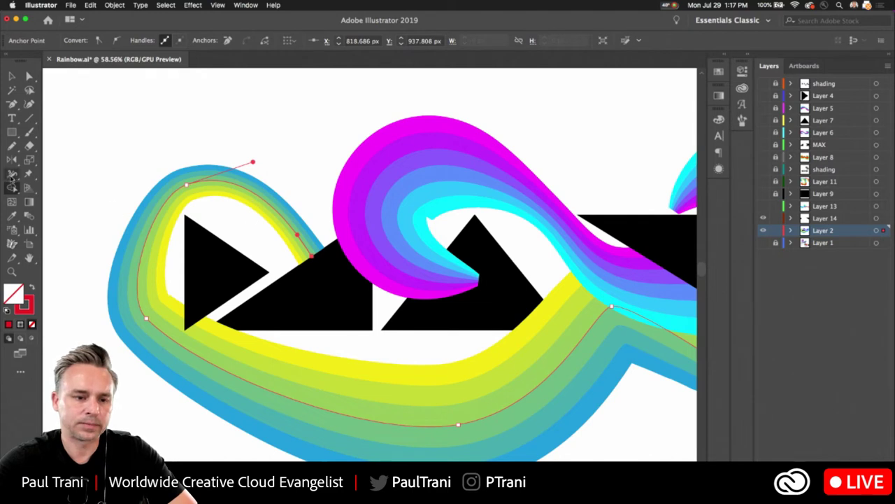
{"action": "key", "text": "shift+w"}
{"action": "left_click_drag", "start_coordinate": [272, 204], "coordinate": [258, 225]}
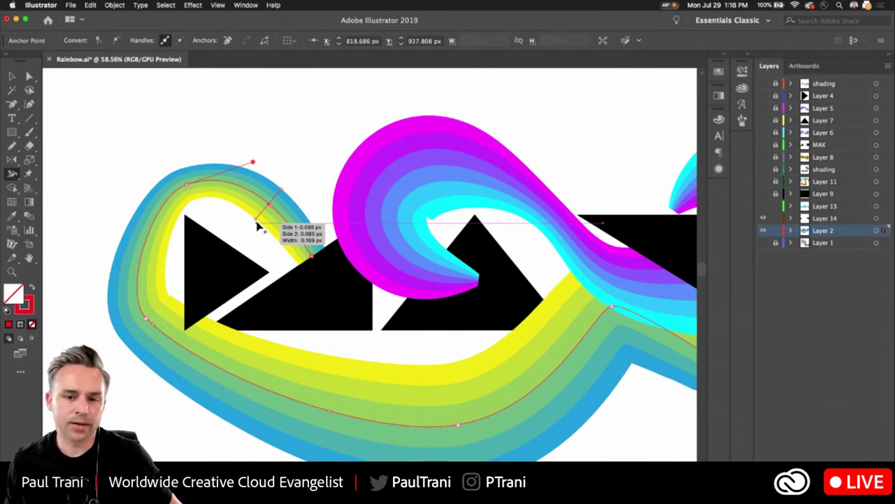
Step: Select the magenta-to-cyan wave and reshape the curve at its tip
{"action": "key", "text": "v"}
{"action": "left_click", "coordinate": [396, 162]}
{"action": "scroll", "coordinate": [354, 121], "scroll_direction": "right", "scroll_amount": 5}
{"action": "scroll", "coordinate": [364, 110], "scroll_direction": "down", "scroll_amount": 1}
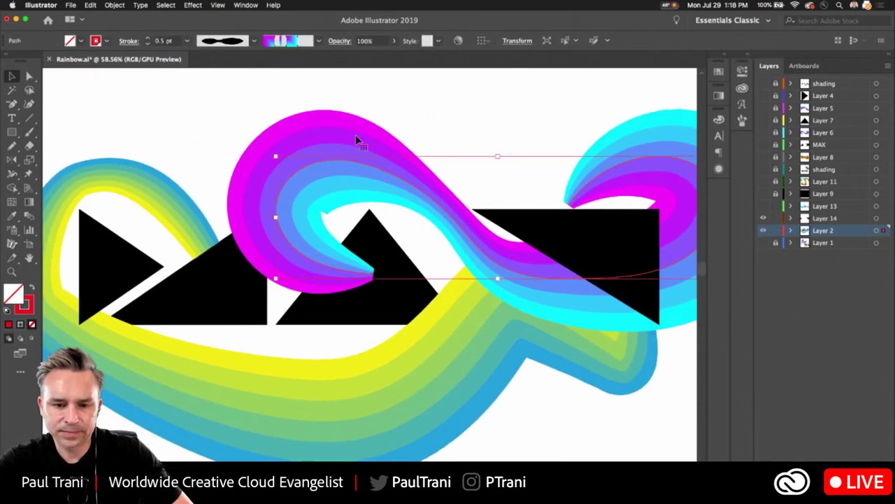
{"action": "scroll", "coordinate": [409, 133], "scroll_direction": "right", "scroll_amount": 3}
{"action": "scroll", "coordinate": [410, 133], "scroll_direction": "up", "scroll_amount": 1}
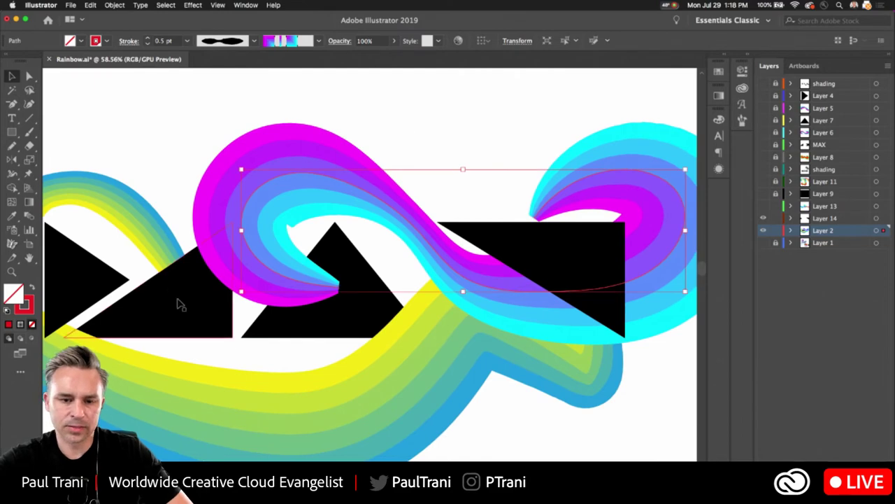
{"action": "key", "text": "a"}
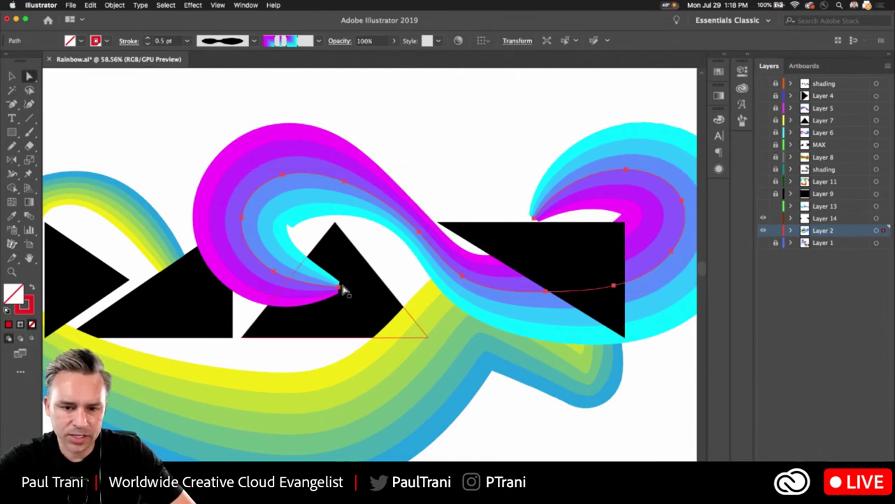
{"action": "key", "text": "p"}
{"action": "left_click_drag", "start_coordinate": [343, 289], "coordinate": [234, 319]}
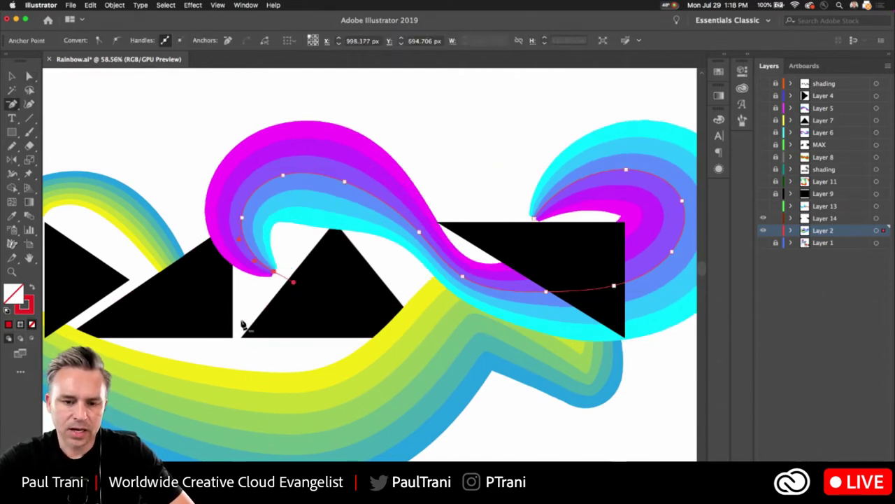
Step: Move the wave's pointed tip onto the triangle's slanted edge and adjust its curve handle
{"action": "scroll", "coordinate": [281, 274], "scroll_direction": "up", "scroll_amount": 5}
{"action": "key", "text": "a"}
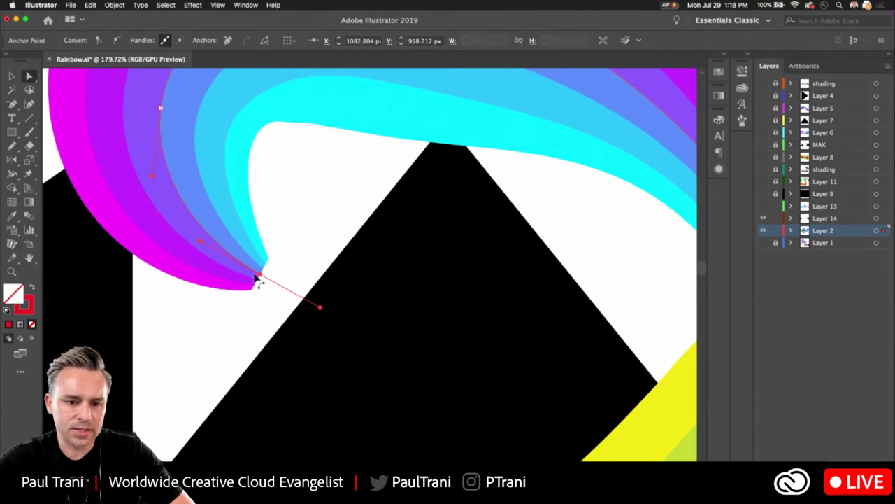
{"action": "left_click_drag", "start_coordinate": [260, 277], "coordinate": [319, 304]}
{"action": "left_click_drag", "start_coordinate": [366, 332], "coordinate": [368, 345]}
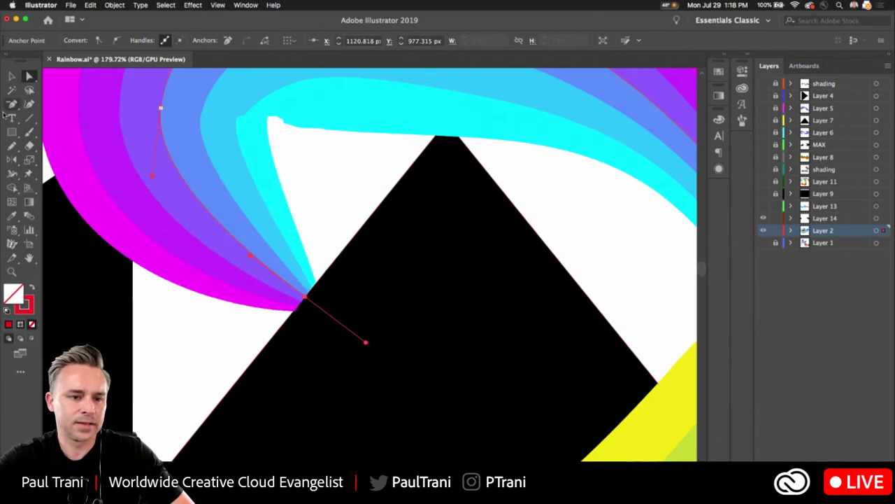
{"action": "left_click", "coordinate": [12, 173]}
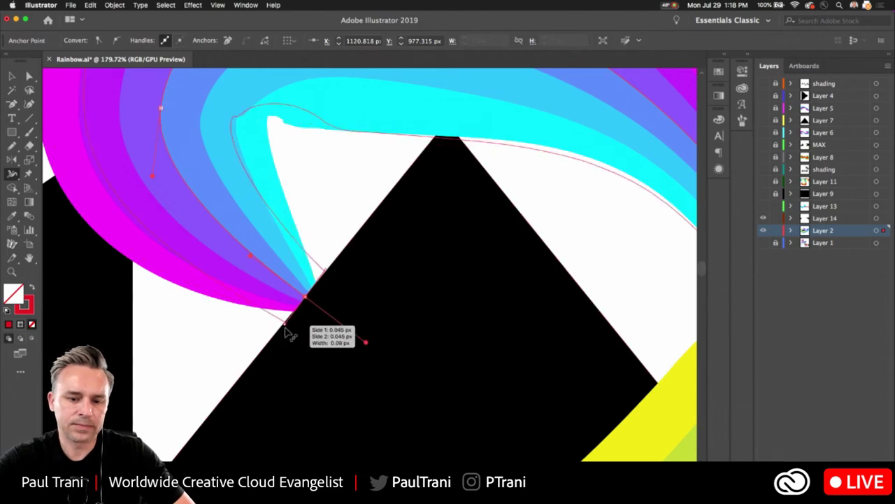
{"action": "scroll", "coordinate": [276, 336], "scroll_direction": "down", "scroll_amount": 4}
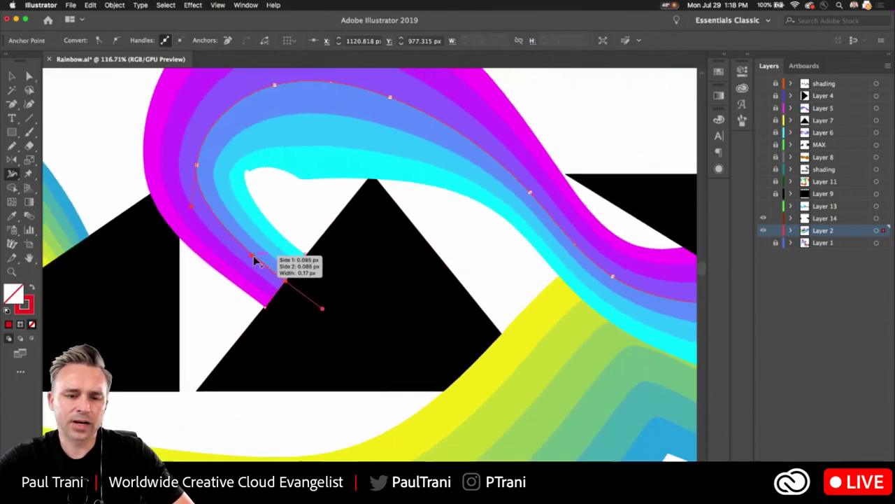
{"action": "scroll", "coordinate": [253, 255], "scroll_direction": "down", "scroll_amount": 3}
Step: Drag the magenta-cyan ribbon's inner, top and lower-left anchors to reshape its loop
{"action": "key", "text": "a"}
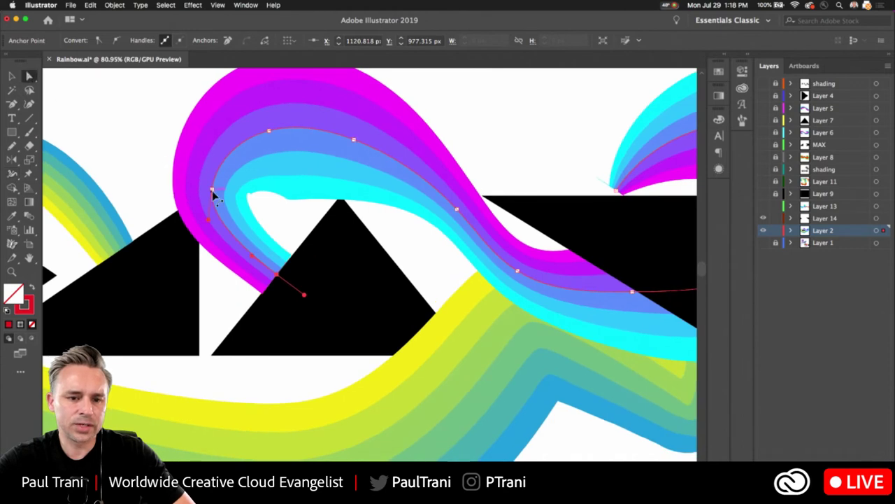
{"action": "left_click_drag", "start_coordinate": [207, 193], "coordinate": [195, 196]}
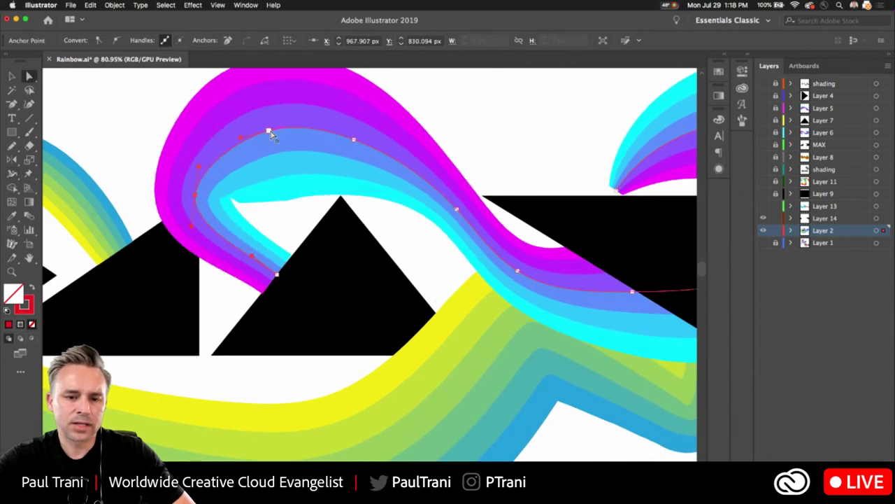
{"action": "left_click_drag", "start_coordinate": [272, 134], "coordinate": [265, 117]}
{"action": "left_click_drag", "start_coordinate": [353, 143], "coordinate": [362, 129]}
{"action": "left_click_drag", "start_coordinate": [264, 119], "coordinate": [260, 107]}
{"action": "left_click_drag", "start_coordinate": [194, 202], "coordinate": [195, 198]}
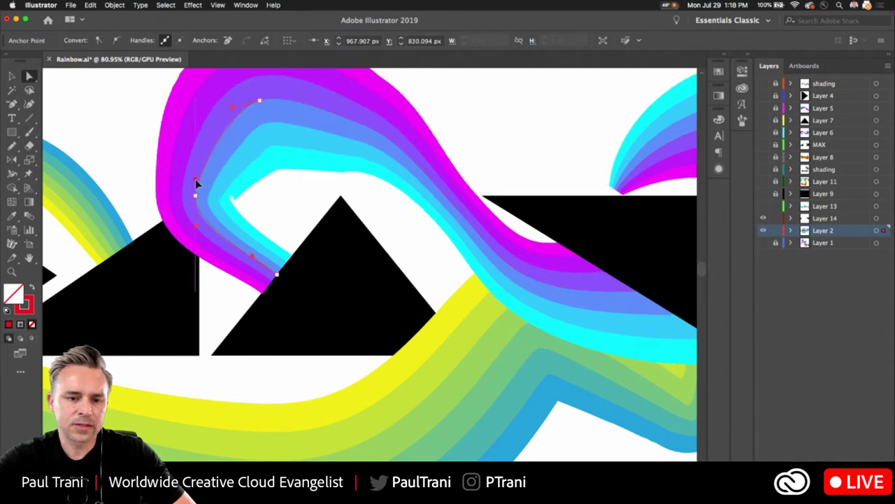
Step: Delete the anchor on the ribbon's lower left with the Pen tool
{"action": "left_click", "coordinate": [198, 231]}
{"action": "left_click", "coordinate": [203, 240]}
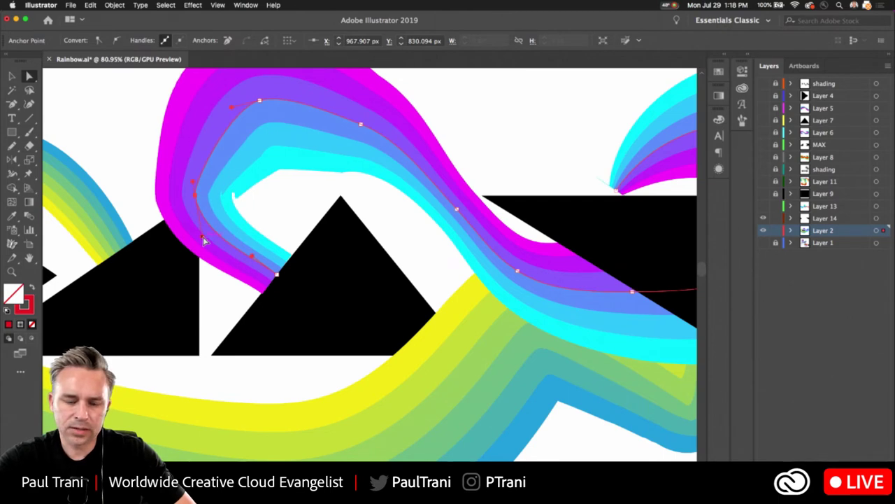
{"action": "key", "text": "p"}
{"action": "left_click", "coordinate": [196, 200]}
{"action": "key", "text": "a"}
Step: Undo an accidental path shift and pull the top-left anchor down and left
{"action": "mouse_move", "coordinate": [229, 110]}
{"action": "left_mouse_down"}
{"action": "mouse_move", "coordinate": [202, 133]}
{"action": "mouse_move", "coordinate": [216, 114]}
{"action": "left_mouse_up"}
{"action": "key", "text": "z"}
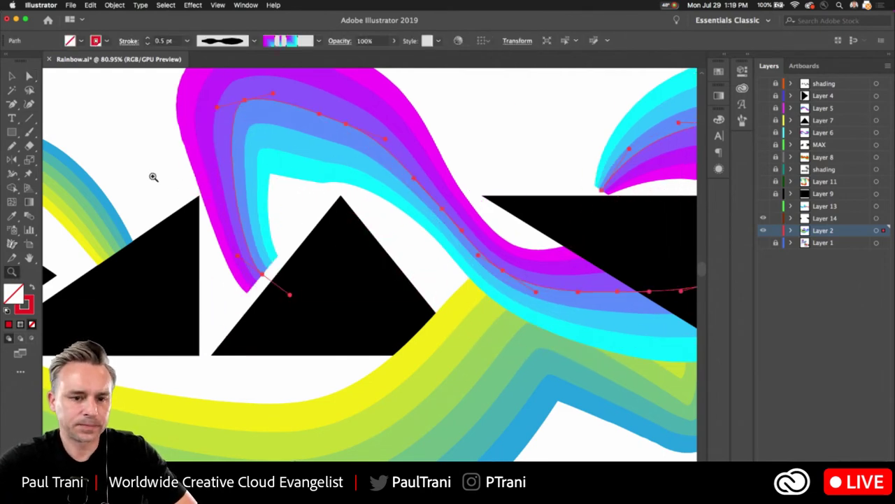
{"action": "left_click", "coordinate": [12, 76]}
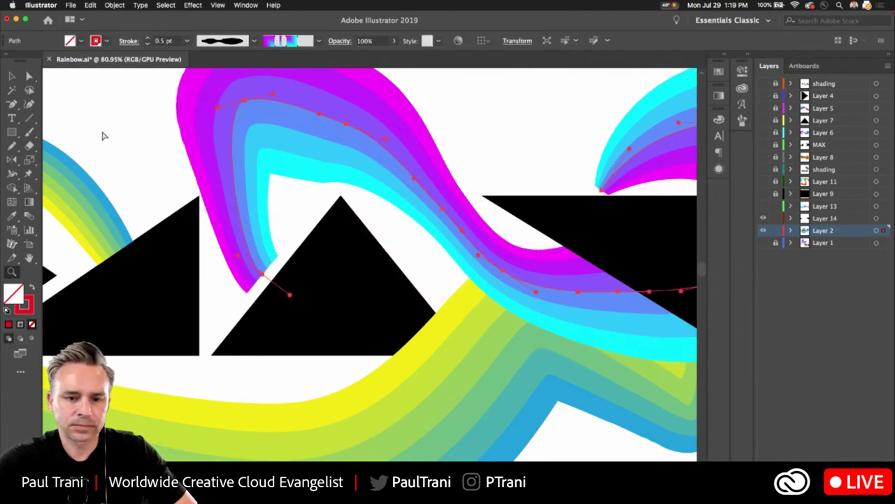
{"action": "key", "text": "ctrl+z"}
{"action": "key", "text": "a"}
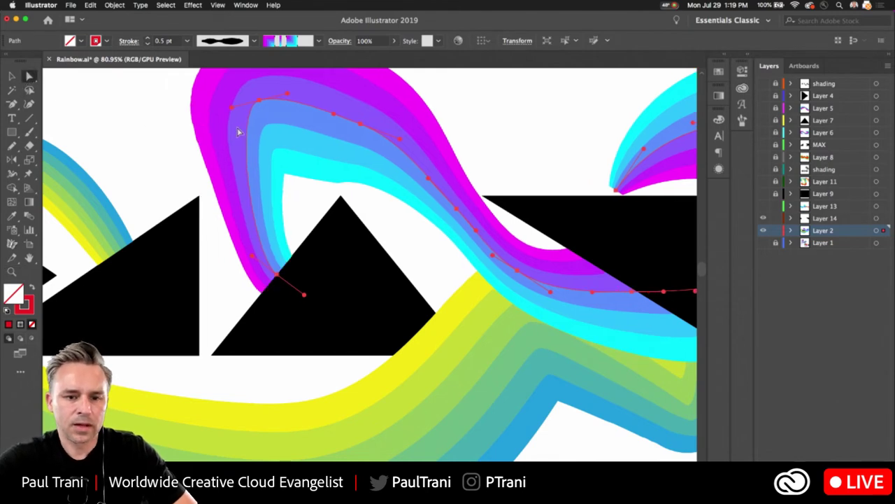
{"action": "left_click_drag", "start_coordinate": [232, 109], "coordinate": [198, 170]}
{"action": "mouse_move", "coordinate": [256, 112]}
{"action": "left_mouse_down"}
{"action": "mouse_move", "coordinate": [238, 112]}
{"action": "mouse_move", "coordinate": [259, 103]}
{"action": "mouse_move", "coordinate": [243, 106]}
{"action": "left_mouse_up"}
Step: Undo stray bends and pull the ribbon's top anchor up-left into one smooth sweep
{"action": "key", "text": "v"}
{"action": "key", "text": "ctrl+z"}
{"action": "key", "text": "a"}
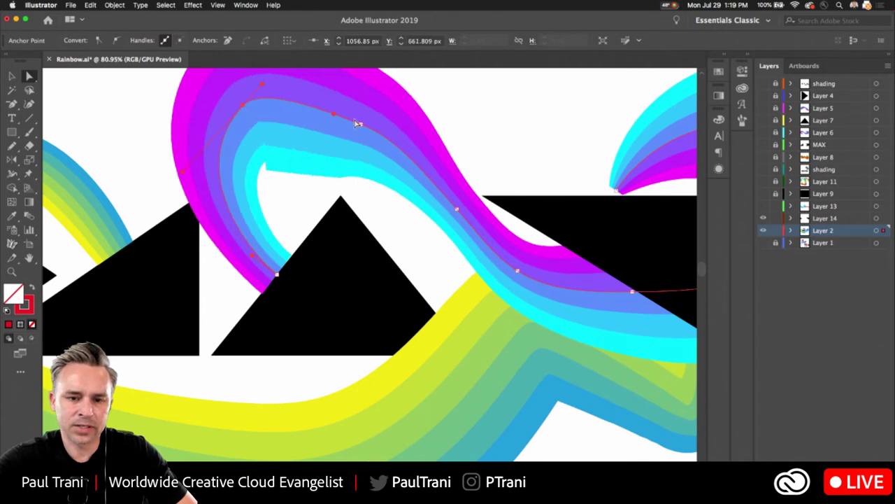
{"action": "left_click_drag", "start_coordinate": [357, 125], "coordinate": [368, 119]}
{"action": "key", "text": "ctrl+z"}
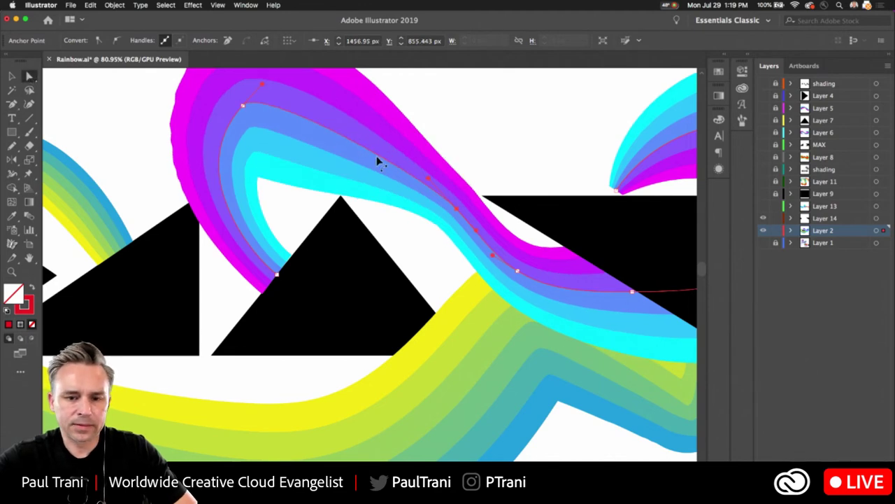
{"action": "left_click_drag", "start_coordinate": [460, 216], "coordinate": [448, 164]}
{"action": "scroll", "coordinate": [207, 115], "scroll_direction": "down", "scroll_amount": 5}
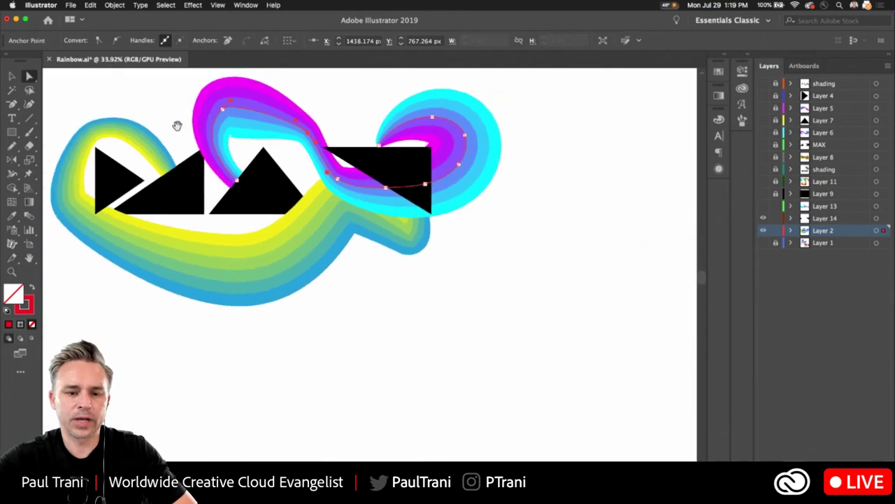
Step: Marquee-select all the MAX lettering and ribbons and Alt-drag a copy below the original
{"action": "left_click", "coordinate": [11, 77]}
{"action": "scroll", "coordinate": [137, 127], "scroll_direction": "up", "scroll_amount": 3}
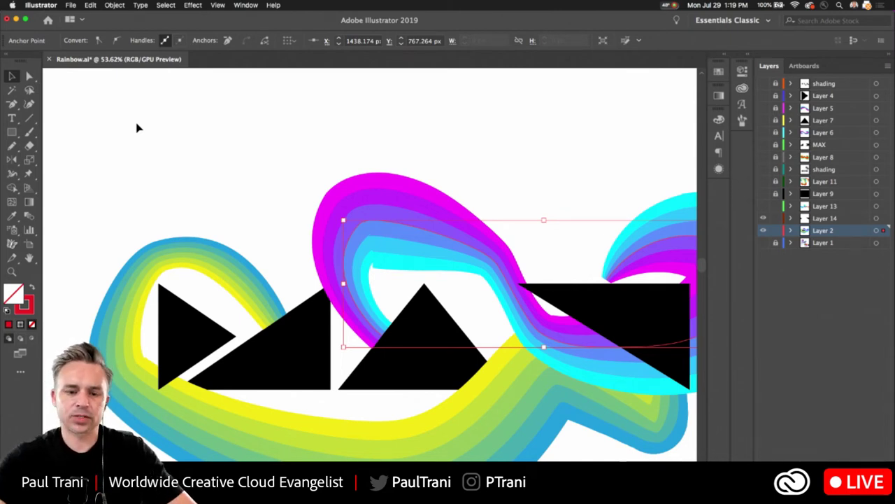
{"action": "left_click", "coordinate": [155, 135]}
{"action": "scroll", "coordinate": [155, 135], "scroll_direction": "down", "scroll_amount": 5}
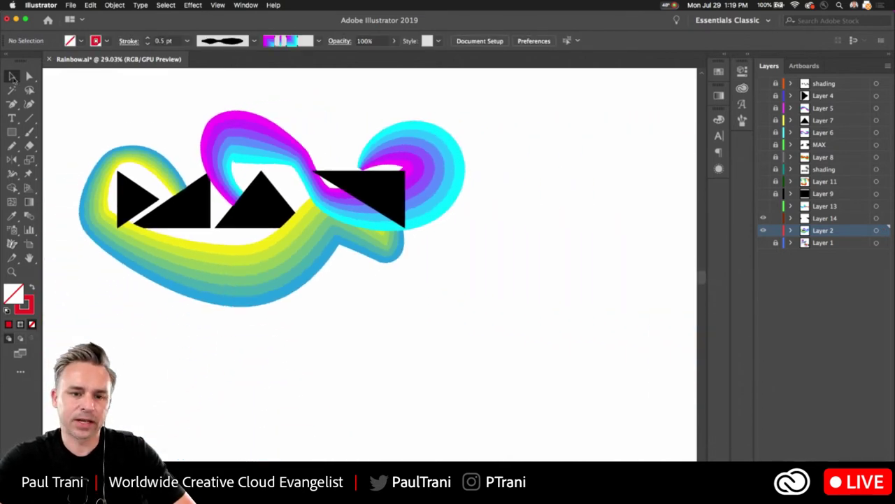
{"action": "scroll", "coordinate": [212, 147], "scroll_direction": "up", "scroll_amount": 3}
{"action": "scroll", "coordinate": [212, 147], "scroll_direction": "left", "scroll_amount": 3}
{"action": "left_click", "coordinate": [310, 200]}
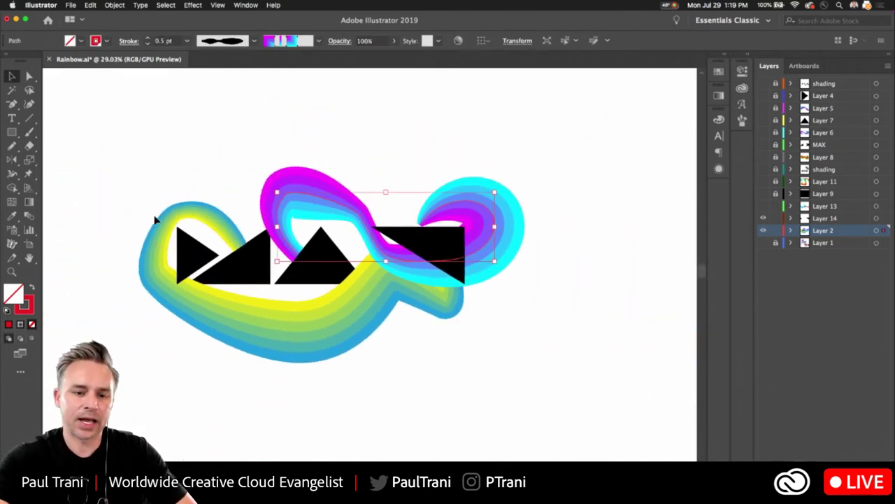
{"action": "left_click", "coordinate": [147, 152]}
{"action": "left_click_drag", "start_coordinate": [140, 168], "coordinate": [606, 377]}
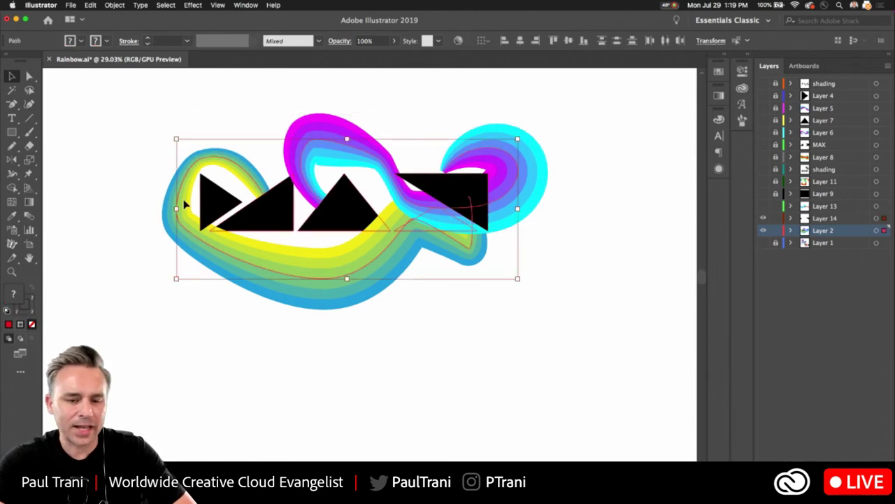
{"action": "left_click_drag", "start_coordinate": [203, 206], "coordinate": [203, 386]}
{"action": "scroll", "coordinate": [217, 225], "scroll_direction": "down", "scroll_amount": 2}
{"action": "scroll", "coordinate": [217, 224], "scroll_direction": "down", "scroll_amount": 3}
{"action": "left_click_drag", "start_coordinate": [193, 229], "coordinate": [220, 294]}
{"action": "left_click", "coordinate": [247, 250]}
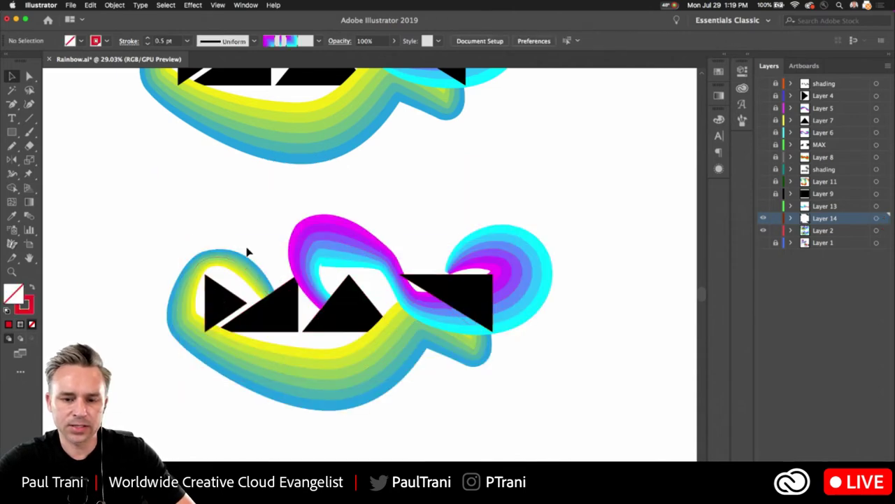
{"action": "scroll", "coordinate": [247, 251], "scroll_direction": "up", "scroll_amount": 3}
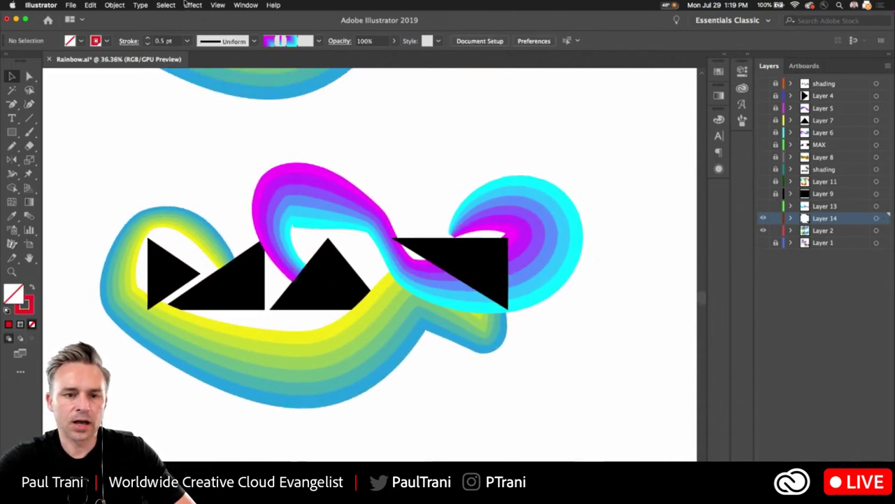
Step: Open Window > Brush Libraries > Decorative > Elegant Curl & Floral Brush Set and move it off the lettering
{"action": "left_click", "coordinate": [246, 4]}
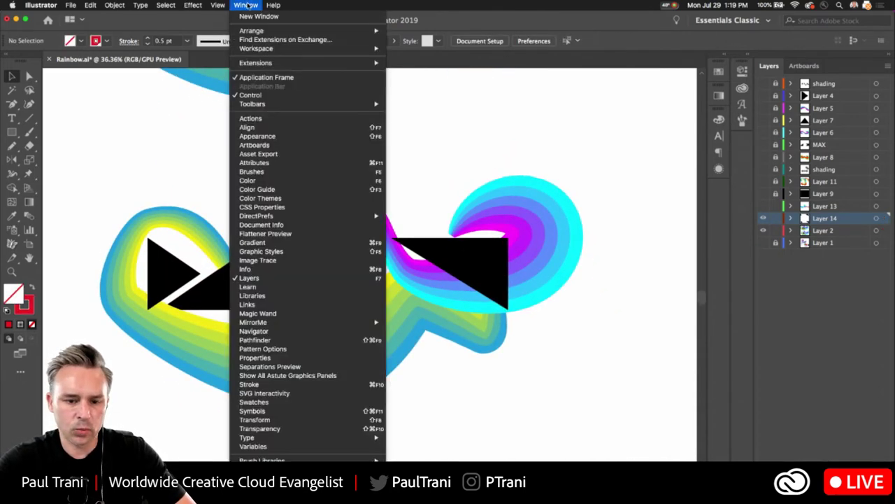
{"action": "mouse_move", "coordinate": [291, 430]}
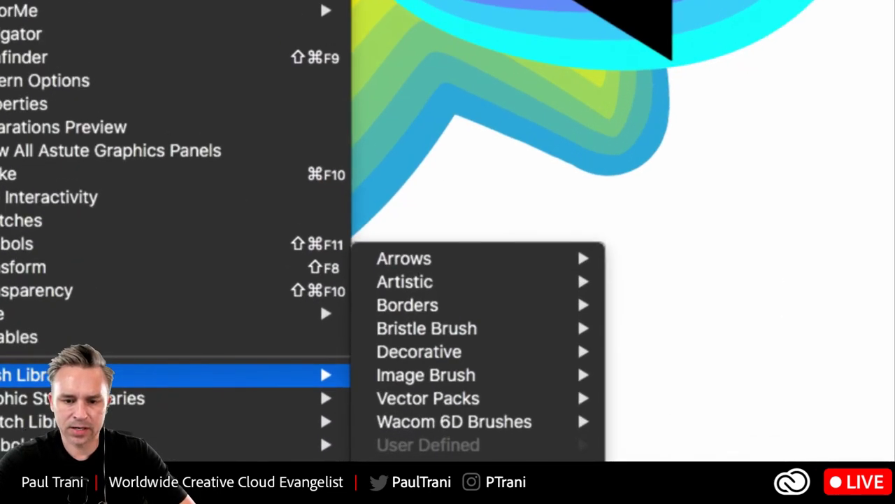
{"action": "mouse_move", "coordinate": [371, 267]}
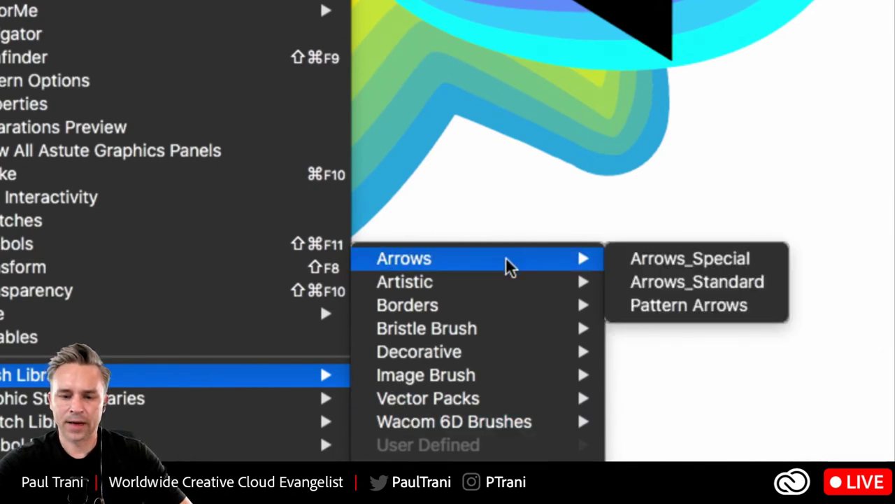
{"action": "mouse_move", "coordinate": [495, 313]}
{"action": "mouse_move", "coordinate": [489, 350]}
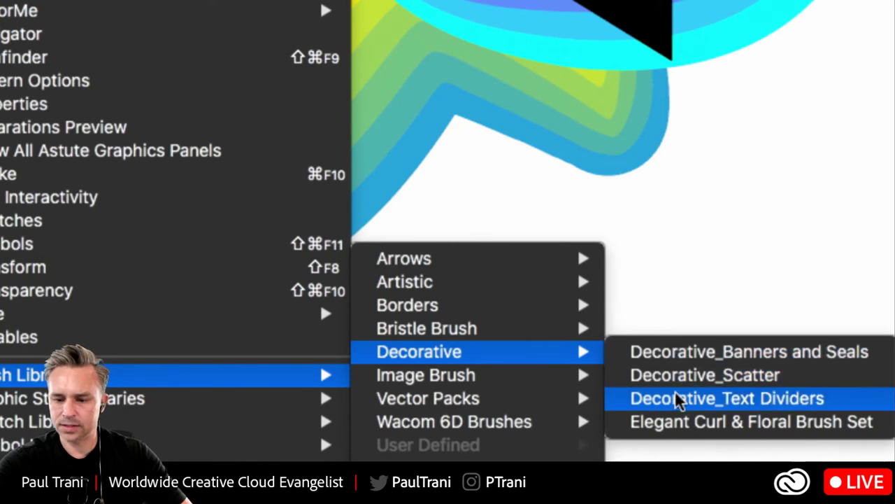
{"action": "left_click", "coordinate": [695, 430]}
{"action": "scroll", "coordinate": [595, 300], "scroll_direction": "down", "scroll_amount": 3}
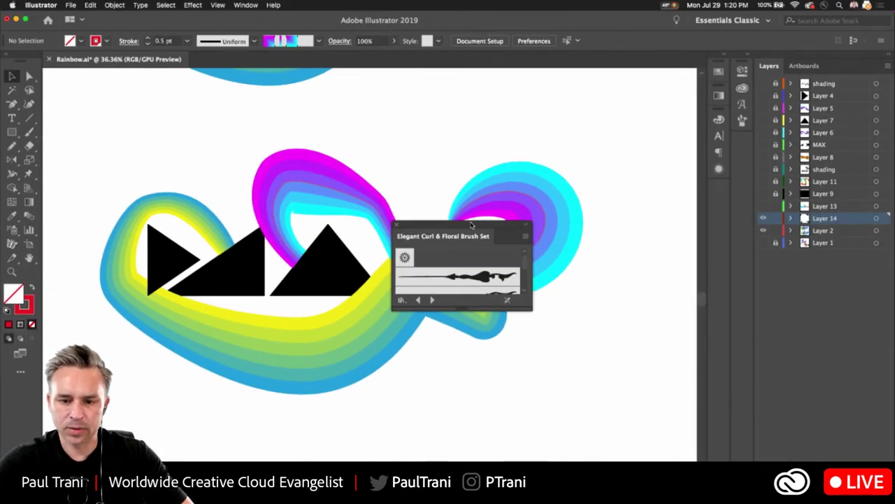
{"action": "left_click_drag", "start_coordinate": [476, 223], "coordinate": [615, 192]}
Step: Cancel the accidentally opened Other Library dialog
{"action": "left_click", "coordinate": [216, 5]}
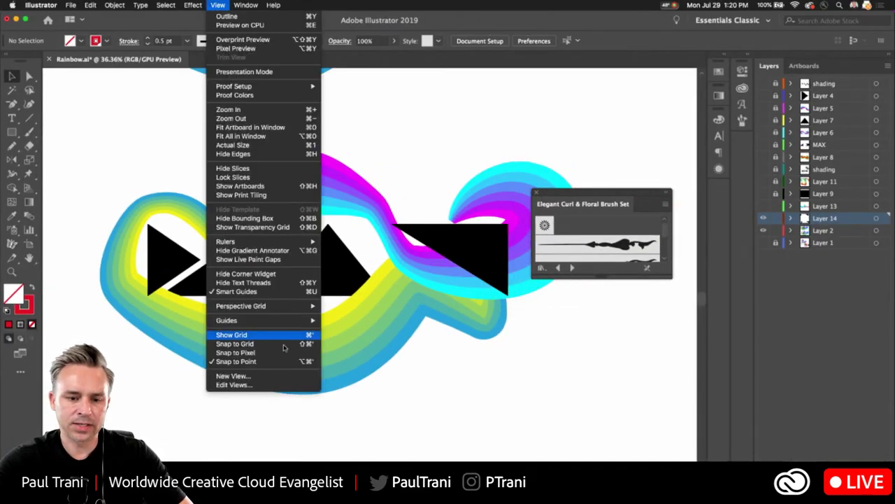
{"action": "mouse_move", "coordinate": [245, 4]}
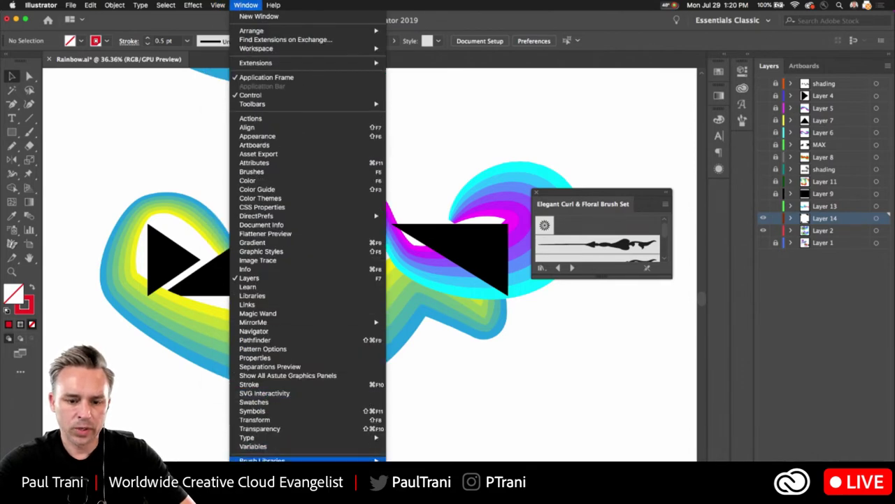
{"action": "mouse_move", "coordinate": [274, 430]}
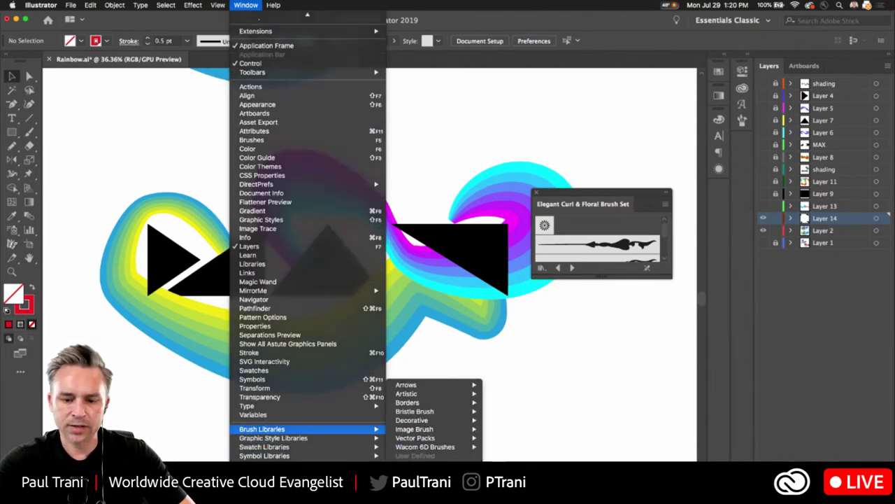
{"action": "left_click", "coordinate": [420, 465]}
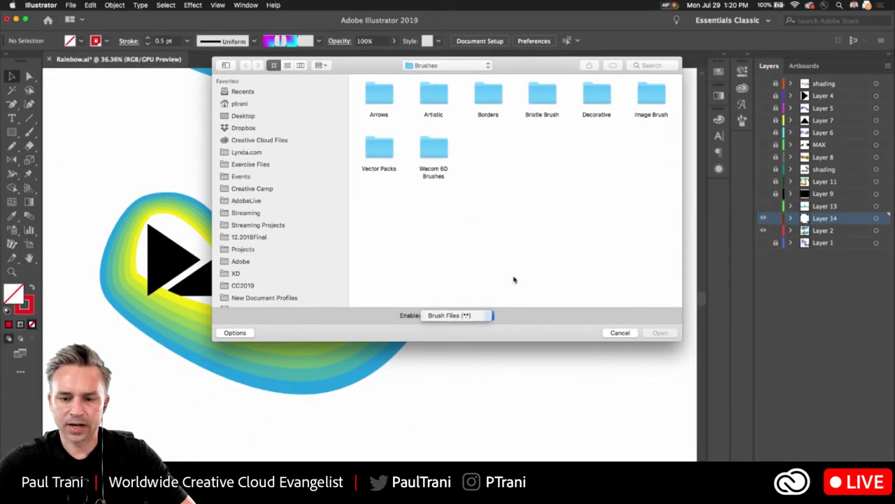
{"action": "left_click", "coordinate": [612, 333]}
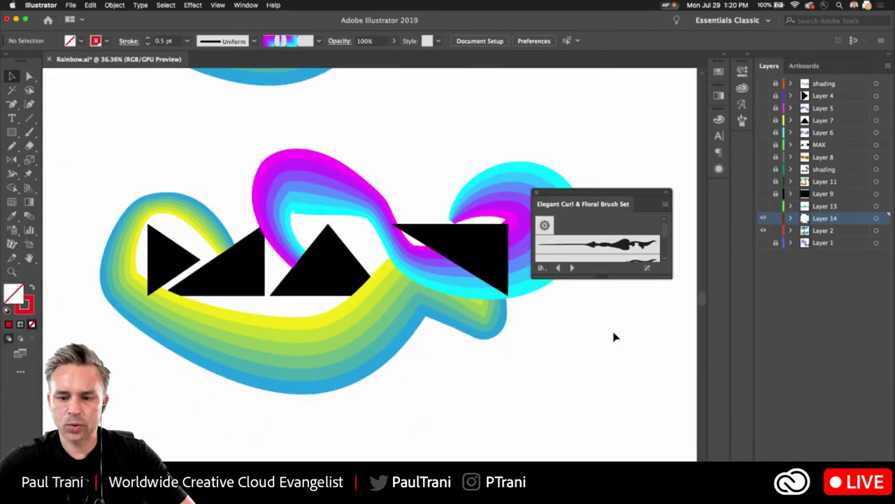
Step: Move the floral brush library panel higher and stretch it taller to show more brushes
{"action": "left_click", "coordinate": [70, 5]}
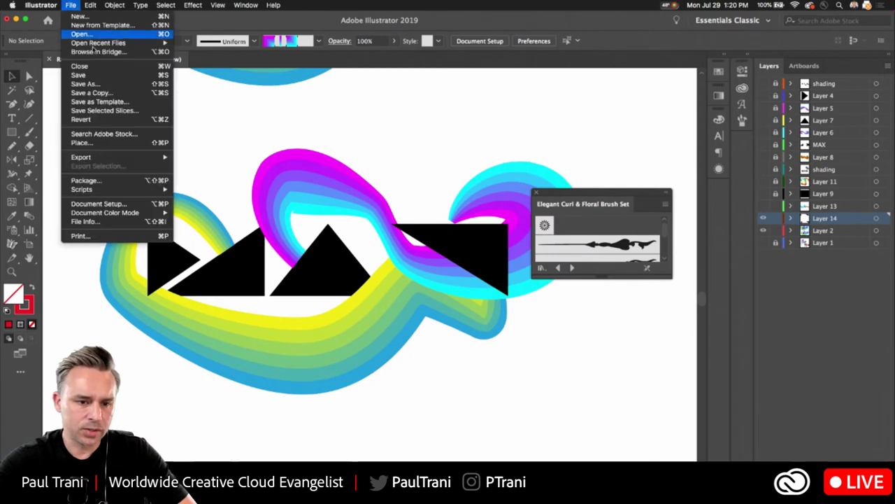
{"action": "mouse_move", "coordinate": [90, 158]}
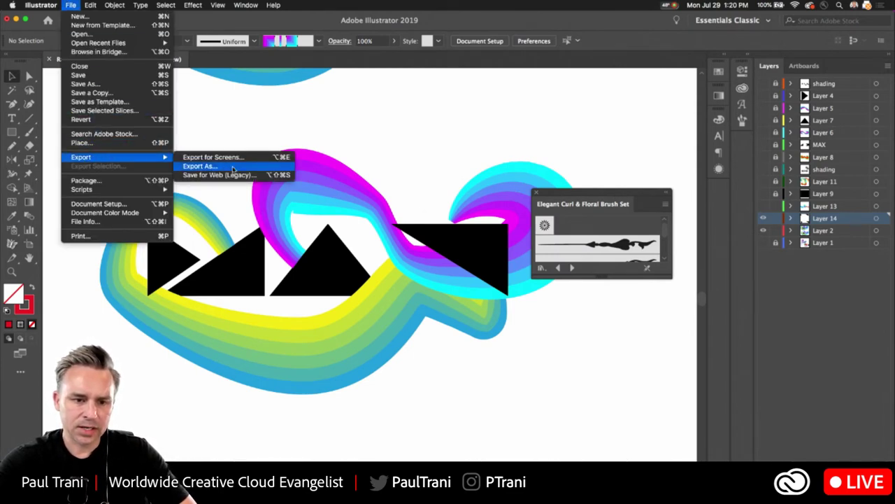
{"action": "left_click", "coordinate": [560, 193]}
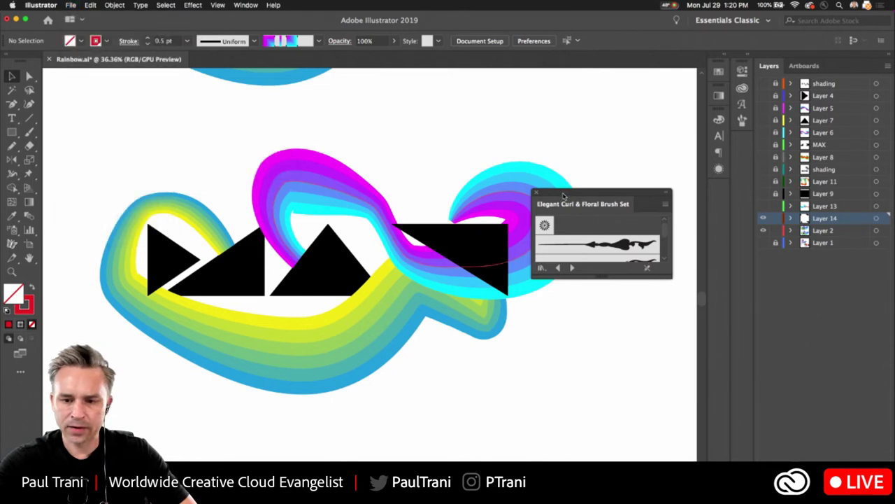
{"action": "left_click_drag", "start_coordinate": [563, 195], "coordinate": [541, 136]}
{"action": "left_click_drag", "start_coordinate": [592, 217], "coordinate": [583, 357]}
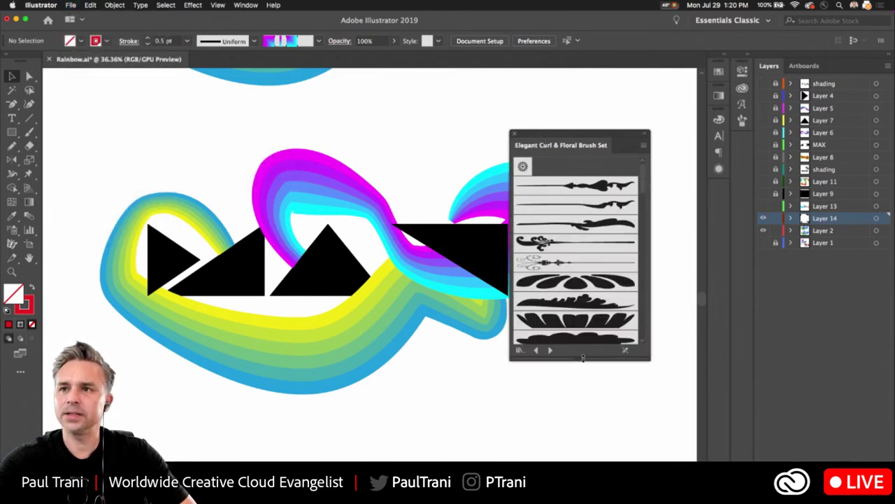
Step: Create a new 1500 × 1000 px document through File > New
{"action": "left_click", "coordinate": [73, 5]}
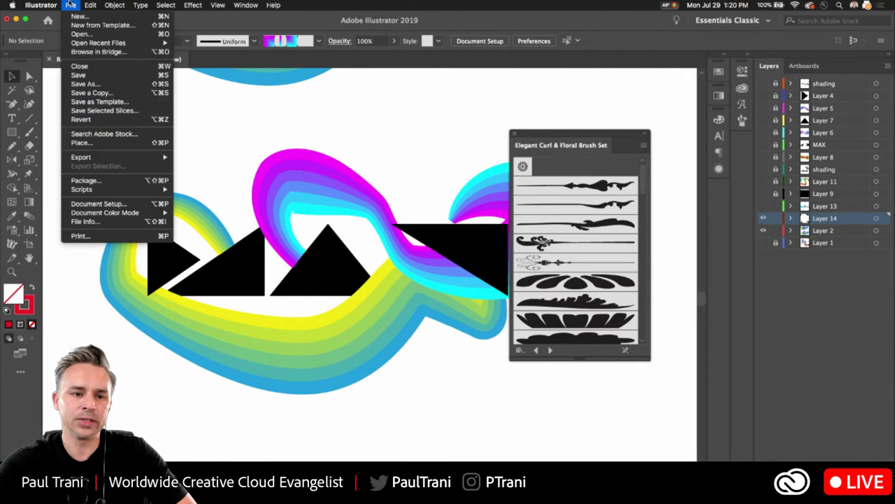
{"action": "left_click", "coordinate": [81, 17]}
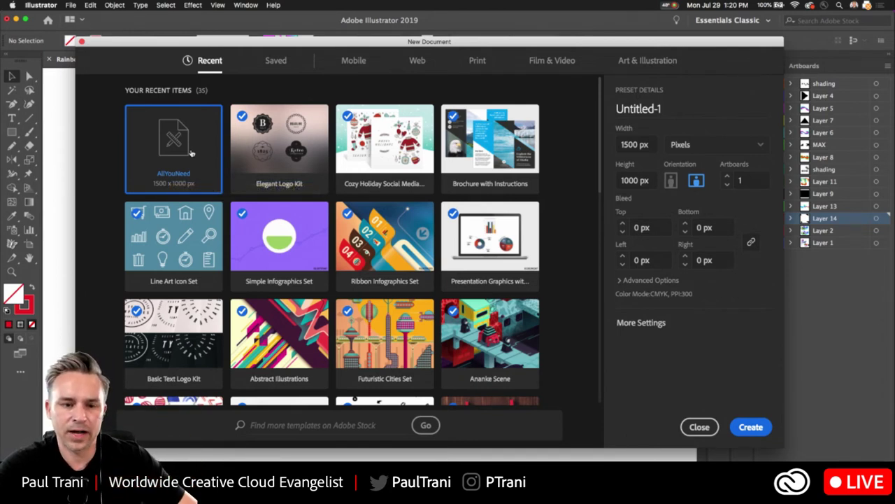
{"action": "left_click", "coordinate": [751, 427]}
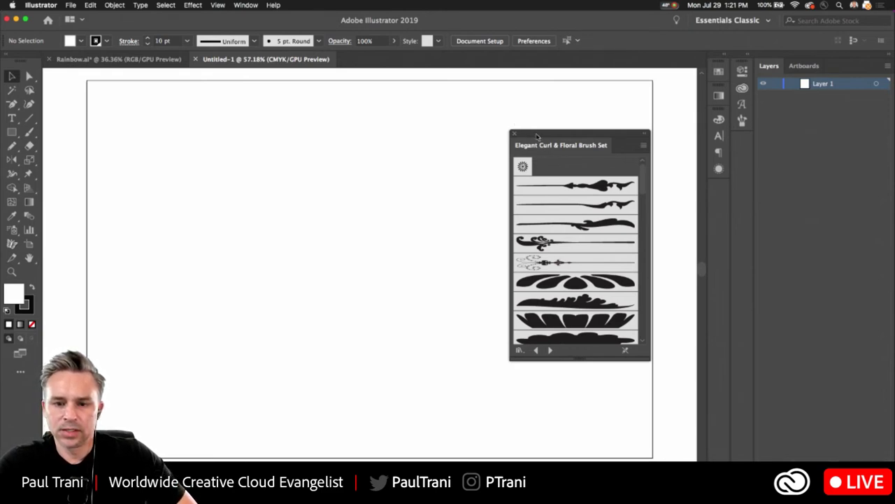
Step: Close the floral brush set and draw a test rectangle on the artboard
{"action": "mouse_move", "coordinate": [530, 144]}
{"action": "left_mouse_down"}
{"action": "mouse_move", "coordinate": [380, 123]}
{"action": "mouse_move", "coordinate": [442, 129]}
{"action": "left_mouse_up"}
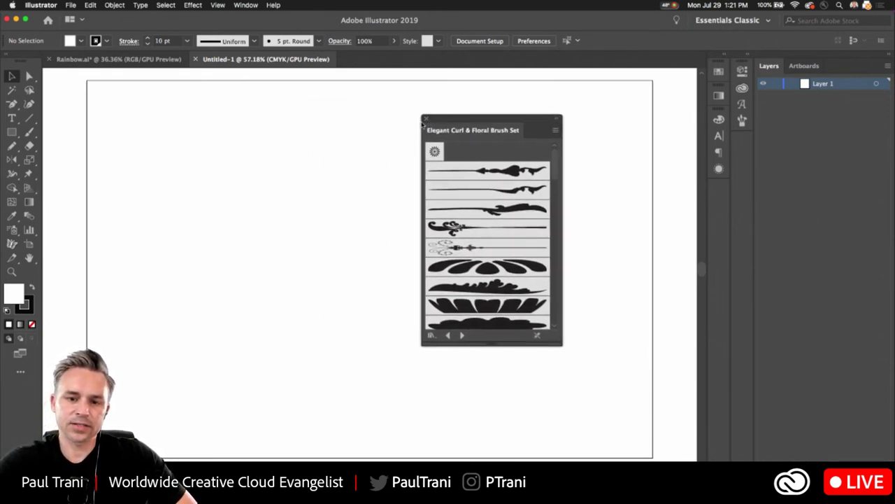
{"action": "left_click", "coordinate": [425, 119]}
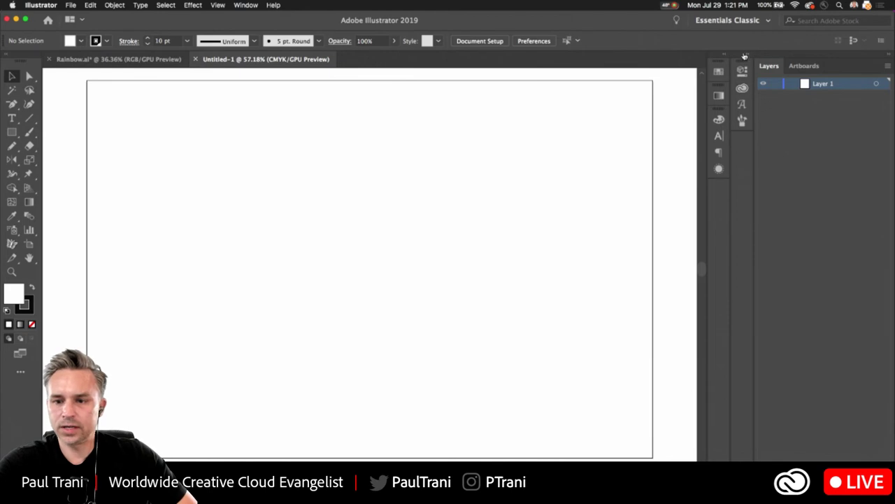
{"action": "key", "text": "m"}
{"action": "left_click_drag", "start_coordinate": [205, 171], "coordinate": [435, 332]}
Step: Open the Brushes panel with F5 and apply the red snake pattern brush
{"action": "key", "text": "F5"}
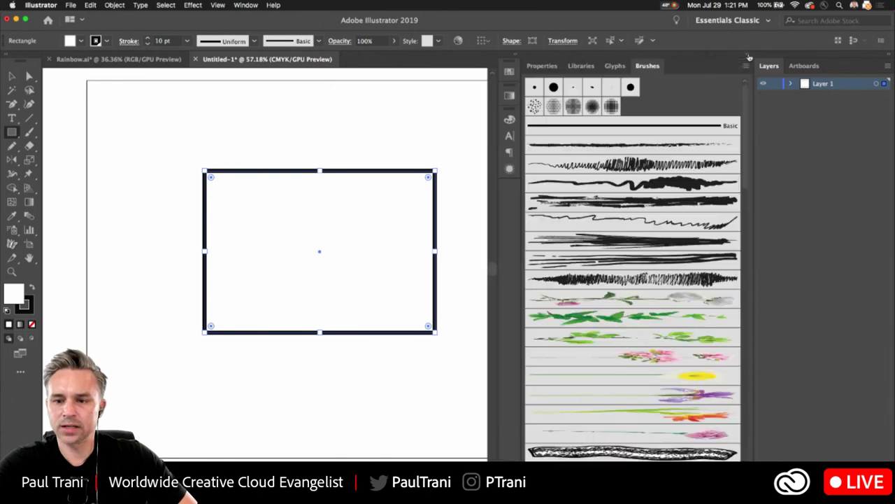
{"action": "scroll", "coordinate": [623, 281], "scroll_direction": "down", "scroll_amount": 15}
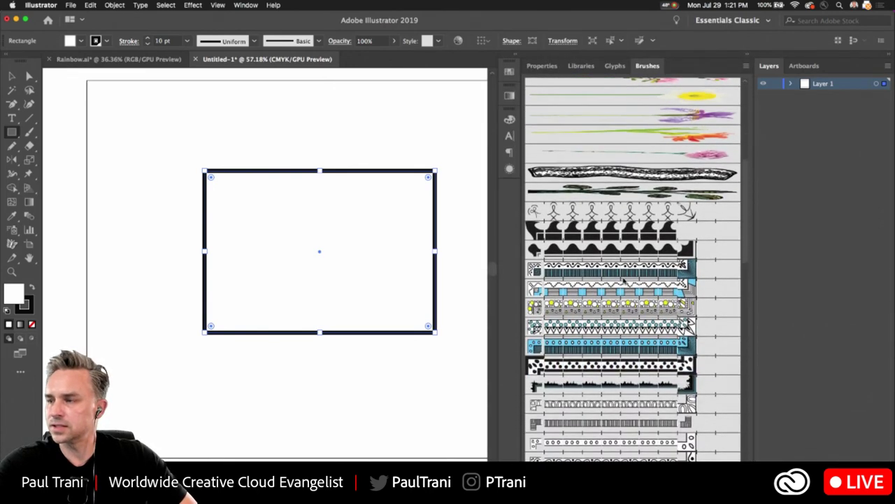
{"action": "scroll", "coordinate": [624, 281], "scroll_direction": "down", "scroll_amount": 3}
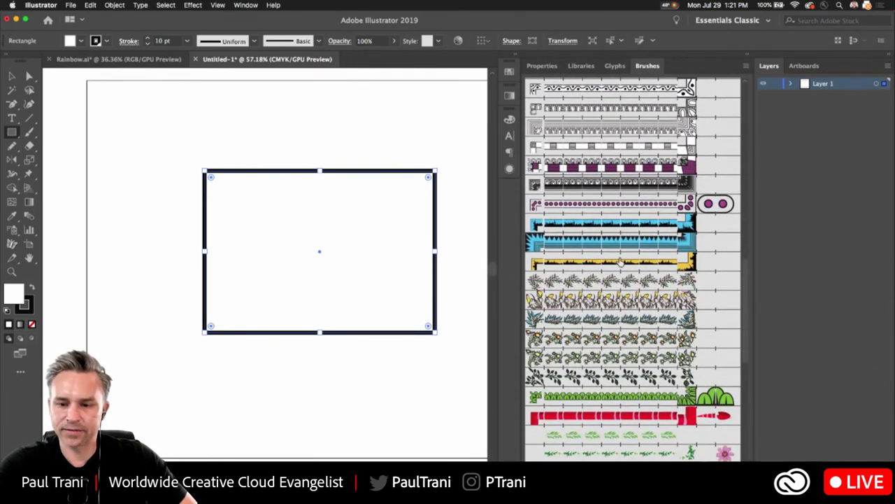
{"action": "scroll", "coordinate": [633, 270], "scroll_direction": "up", "scroll_amount": 2}
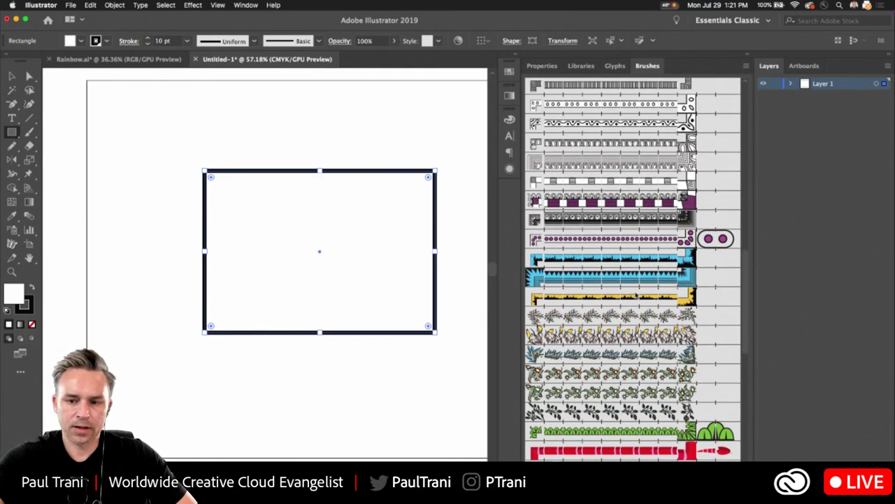
{"action": "scroll", "coordinate": [637, 297], "scroll_direction": "down", "scroll_amount": 3}
{"action": "left_click", "coordinate": [619, 394]}
Step: Delete the test rectangle and draw a looping freehand curve with the Pencil
{"action": "key", "text": "Delete"}
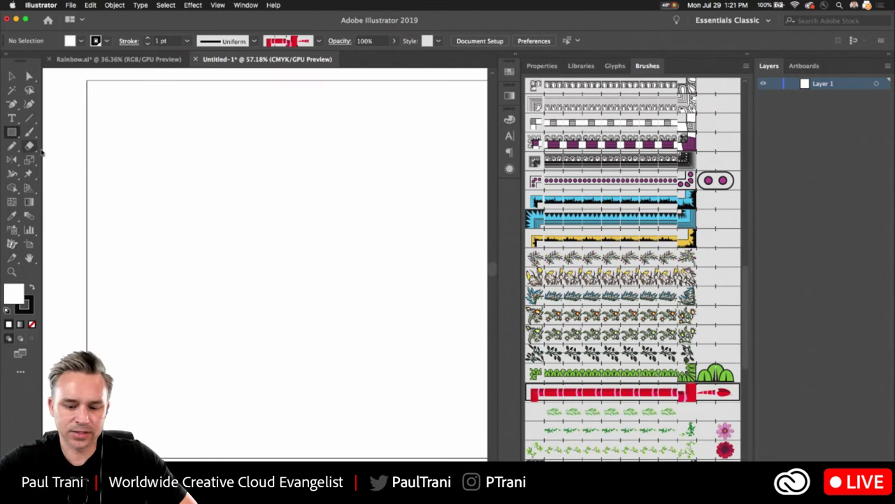
{"action": "key", "text": "n"}
{"action": "mouse_move", "coordinate": [338, 326]}
{"action": "left_mouse_down"}
{"action": "mouse_move", "coordinate": [208, 264]}
{"action": "mouse_move", "coordinate": [369, 203]}
{"action": "mouse_move", "coordinate": [255, 165]}
{"action": "left_mouse_up"}
Step: Style the curve with the red snake brush at 2 pt and shift it left
{"action": "key", "text": "v"}
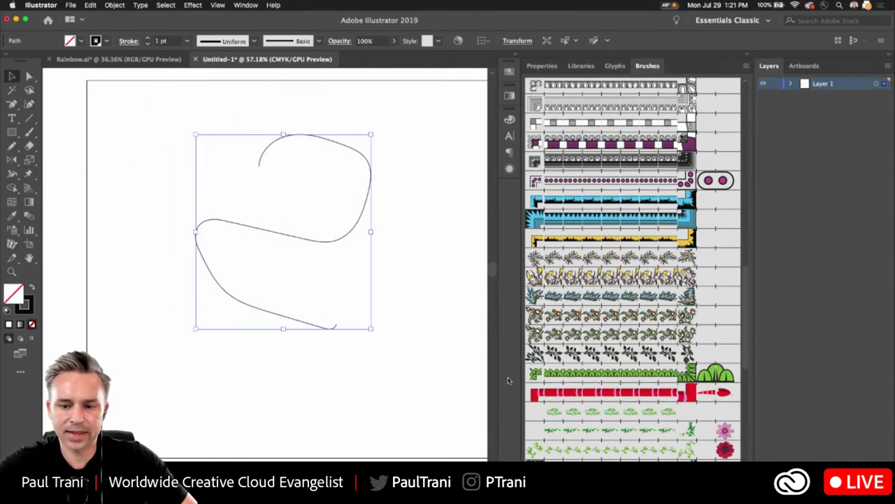
{"action": "left_click", "coordinate": [603, 390]}
{"action": "left_click", "coordinate": [147, 38]}
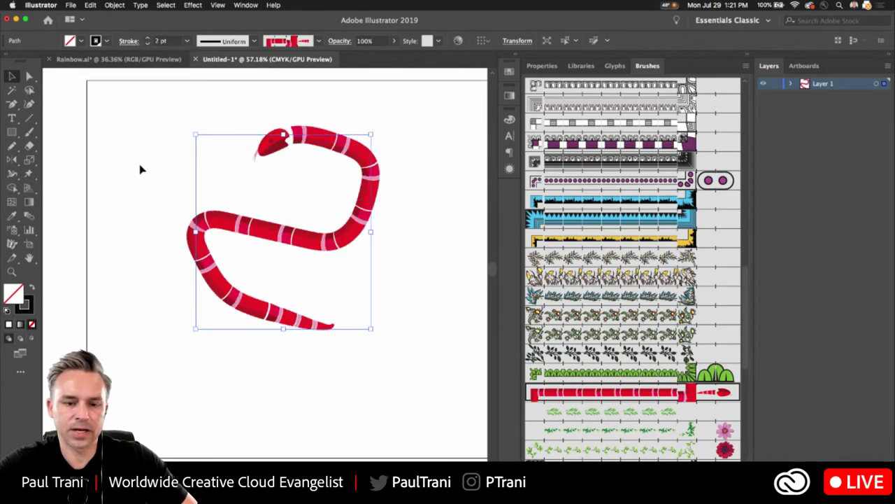
{"action": "left_click", "coordinate": [140, 170]}
{"action": "left_click_drag", "start_coordinate": [213, 229], "coordinate": [261, 269]}
{"action": "left_click", "coordinate": [375, 260]}
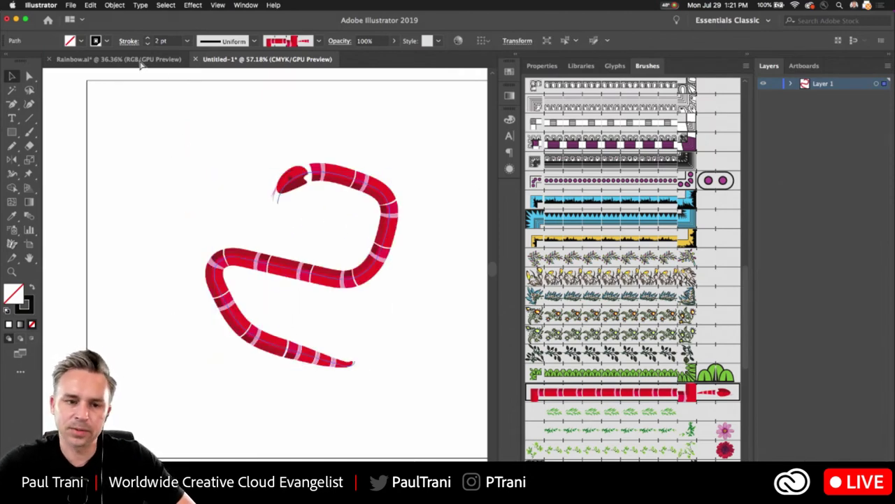
Step: Paste the snake into Rainbow.ai and move it down and right
{"action": "left_click", "coordinate": [116, 58]}
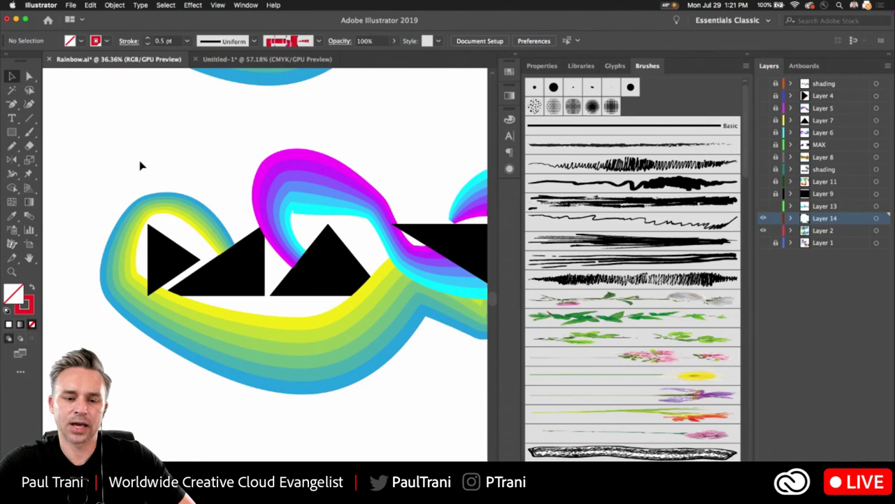
{"action": "scroll", "coordinate": [140, 166], "scroll_direction": "down", "scroll_amount": 5}
{"action": "key", "text": "ctrl+v"}
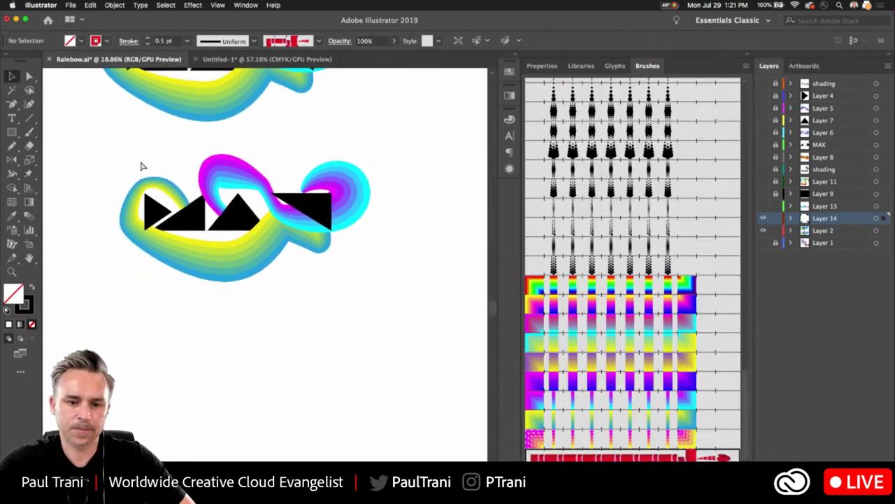
{"action": "left_click_drag", "start_coordinate": [270, 280], "coordinate": [345, 348]}
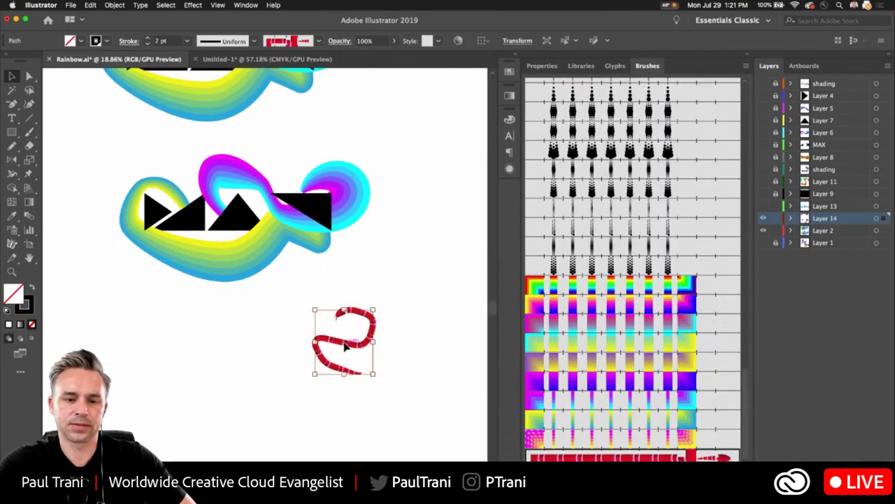
Step: Apply the red snake brush to the ribbon around the MAX triangles at 5 pt
{"action": "left_click", "coordinate": [217, 263]}
{"action": "left_click", "coordinate": [599, 458]}
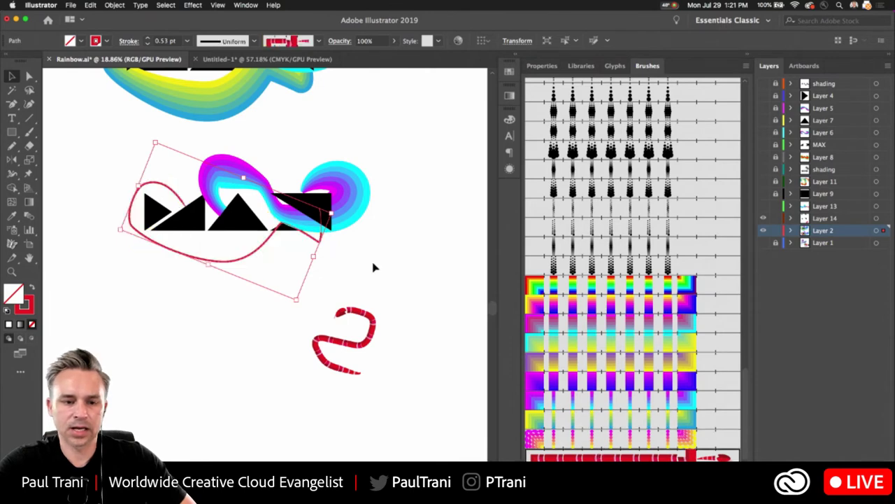
{"action": "left_click", "coordinate": [148, 39]}
{"action": "left_click", "coordinate": [149, 39]}
{"action": "scroll", "coordinate": [256, 223], "scroll_direction": "down", "scroll_amount": 2}
{"action": "scroll", "coordinate": [256, 223], "scroll_direction": "up", "scroll_amount": 3}
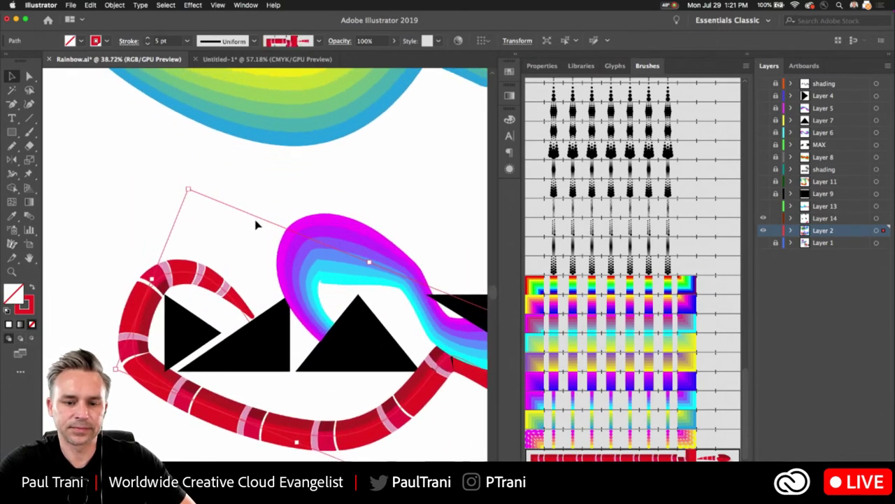
{"action": "scroll", "coordinate": [203, 174], "scroll_direction": "down", "scroll_amount": 2}
{"action": "scroll", "coordinate": [140, 97], "scroll_direction": "up", "scroll_amount": 2}
{"action": "scroll", "coordinate": [140, 96], "scroll_direction": "down", "scroll_amount": 2}
Step: Reverse the snake path's direction via Object > Path > Reverse Path Direction
{"action": "left_click", "coordinate": [115, 5]}
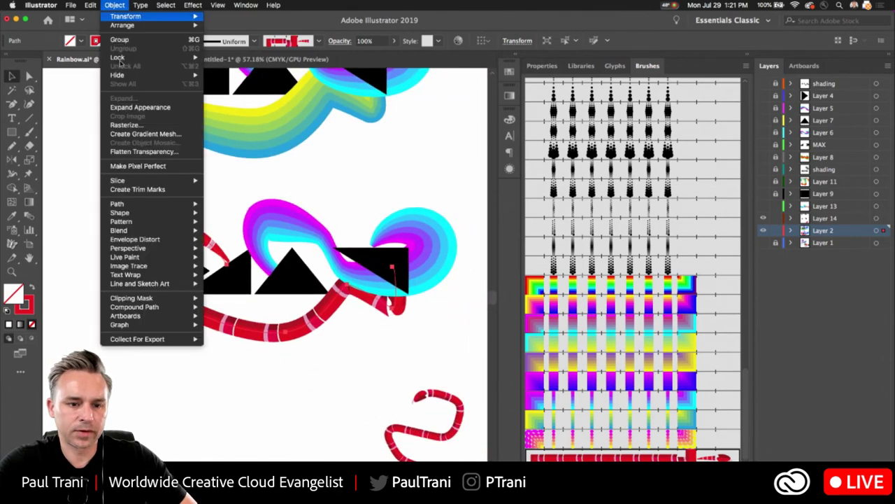
{"action": "mouse_move", "coordinate": [140, 204]}
{"action": "left_click", "coordinate": [278, 245]}
{"action": "scroll", "coordinate": [198, 268], "scroll_direction": "up", "scroll_amount": 2}
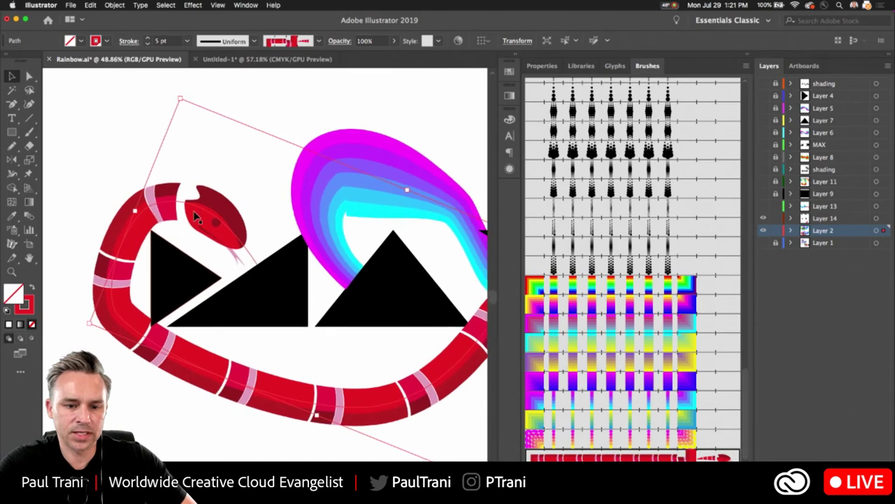
{"action": "scroll", "coordinate": [192, 214], "scroll_direction": "down", "scroll_amount": 3}
{"action": "scroll", "coordinate": [210, 196], "scroll_direction": "up", "scroll_amount": 1}
{"action": "left_click", "coordinate": [30, 75]}
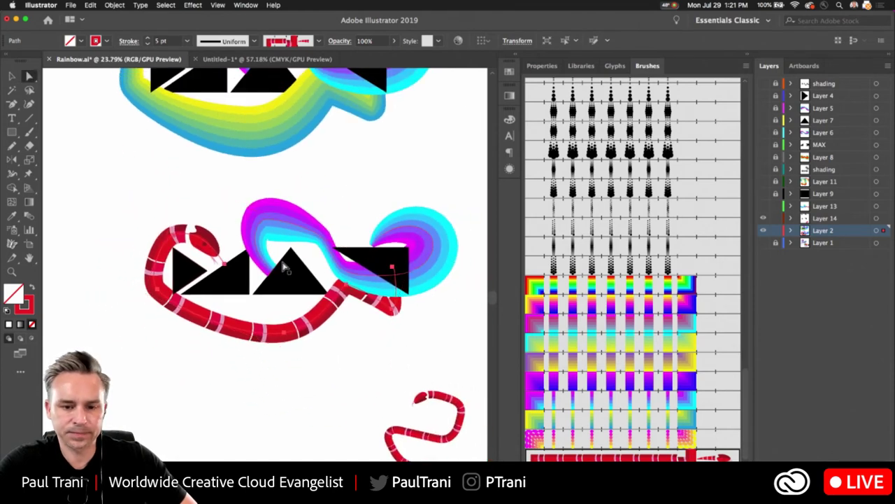
Step: Bend the snake's body and curl its tail up under the cyan loop
{"action": "left_click_drag", "start_coordinate": [347, 289], "coordinate": [319, 283]}
{"action": "left_click_drag", "start_coordinate": [377, 313], "coordinate": [363, 342]}
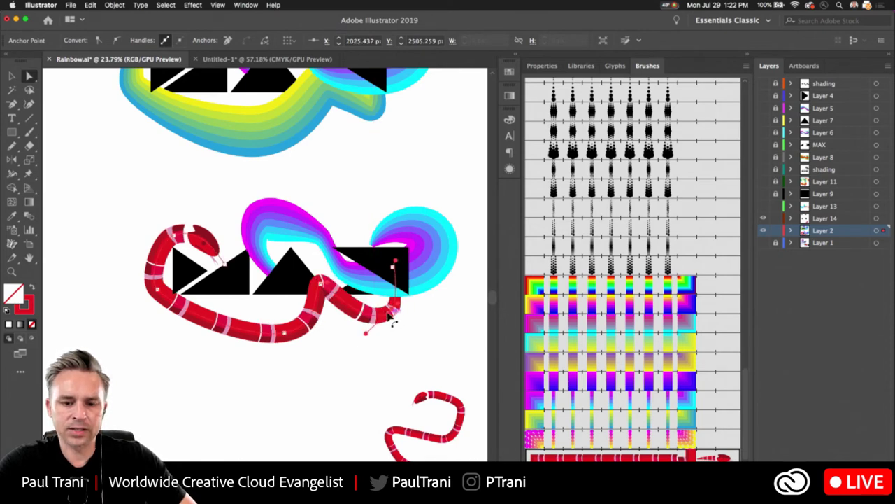
{"action": "left_click_drag", "start_coordinate": [395, 261], "coordinate": [360, 218]}
{"action": "left_click_drag", "start_coordinate": [393, 313], "coordinate": [446, 256]}
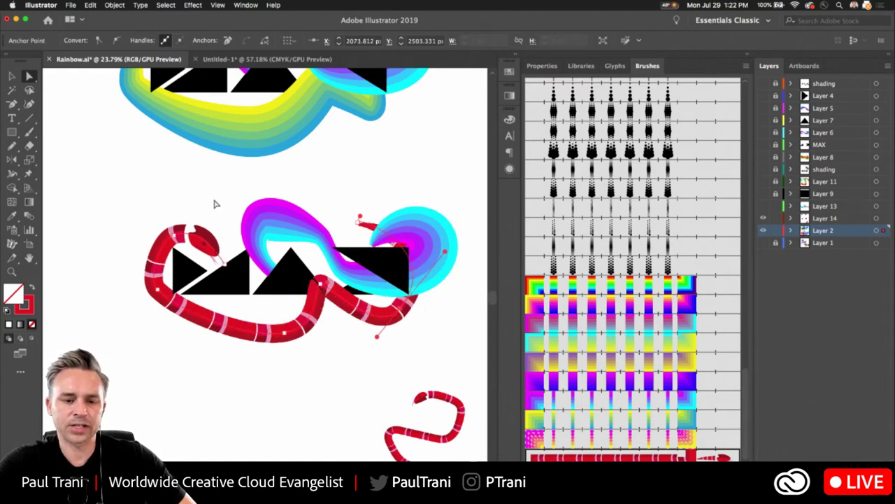
Step: Reshape the snake's middle curve, then select the pink and cyan ribbon shape
{"action": "left_click", "coordinate": [327, 288]}
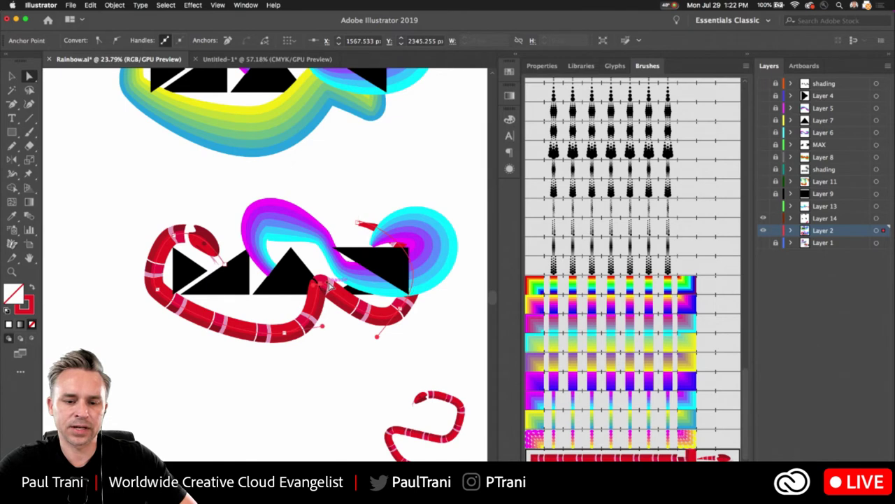
{"action": "left_click_drag", "start_coordinate": [330, 285], "coordinate": [296, 302]}
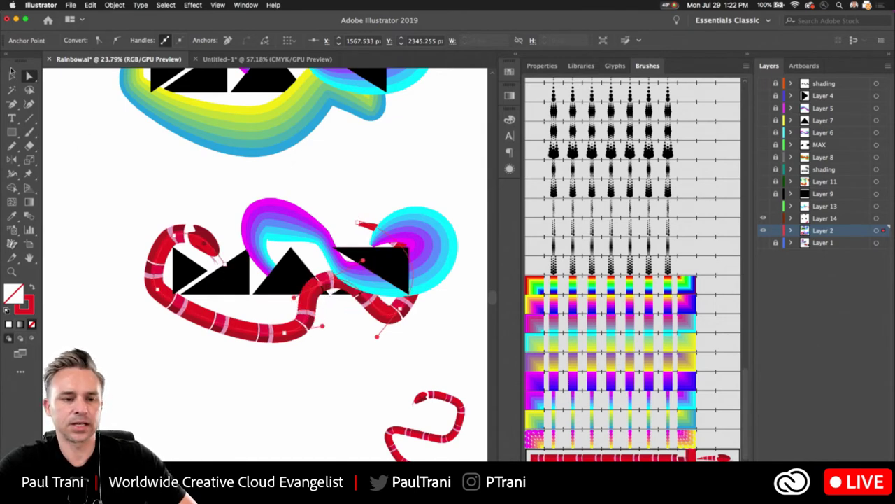
{"action": "left_click", "coordinate": [11, 75]}
{"action": "left_click", "coordinate": [275, 218]}
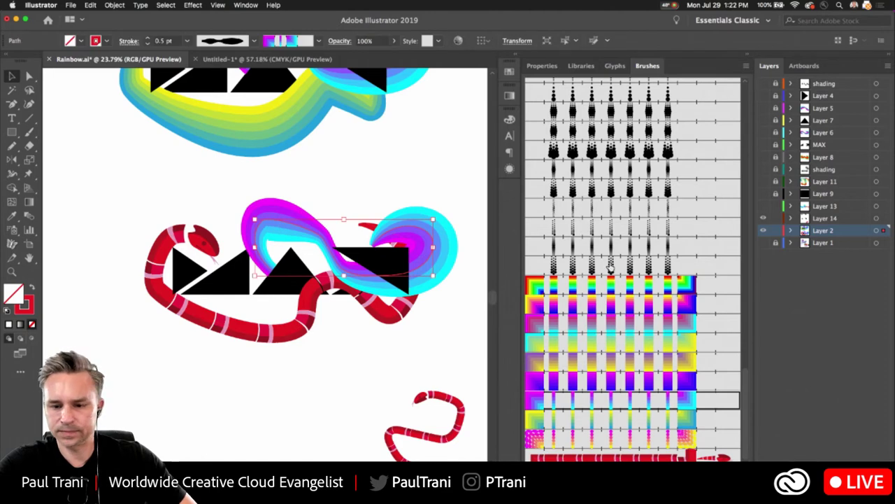
Step: Apply the green grass brush to the ribbon and raise its stroke to 7 pt
{"action": "scroll", "coordinate": [610, 275], "scroll_direction": "up", "scroll_amount": 6}
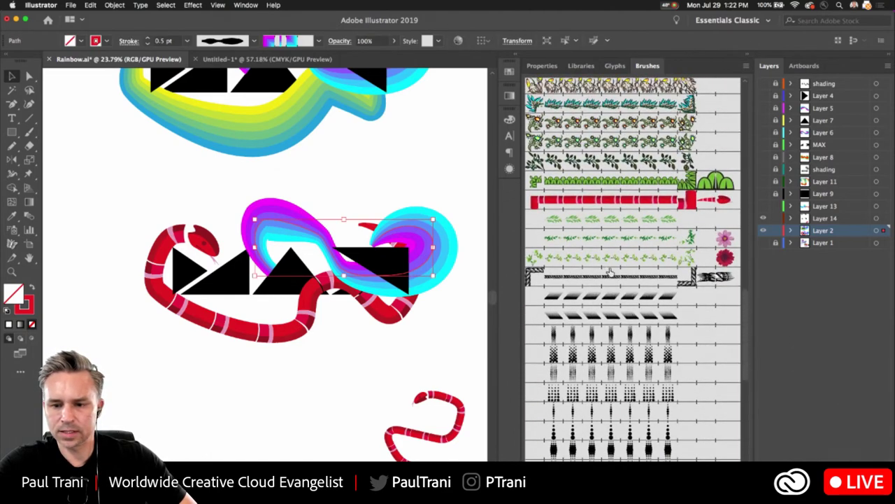
{"action": "scroll", "coordinate": [609, 273], "scroll_direction": "up", "scroll_amount": 4}
{"action": "left_click", "coordinate": [610, 264]}
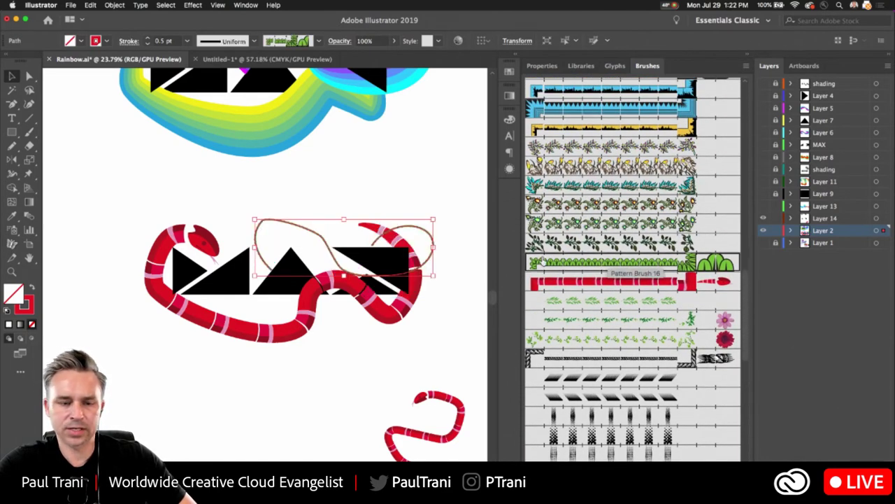
{"action": "left_click", "coordinate": [149, 39]}
{"action": "left_click", "coordinate": [149, 38]}
{"action": "left_click", "coordinate": [148, 39]}
{"action": "left_click", "coordinate": [149, 38]}
{"action": "left_click", "coordinate": [148, 39]}
{"action": "left_click", "coordinate": [148, 38]}
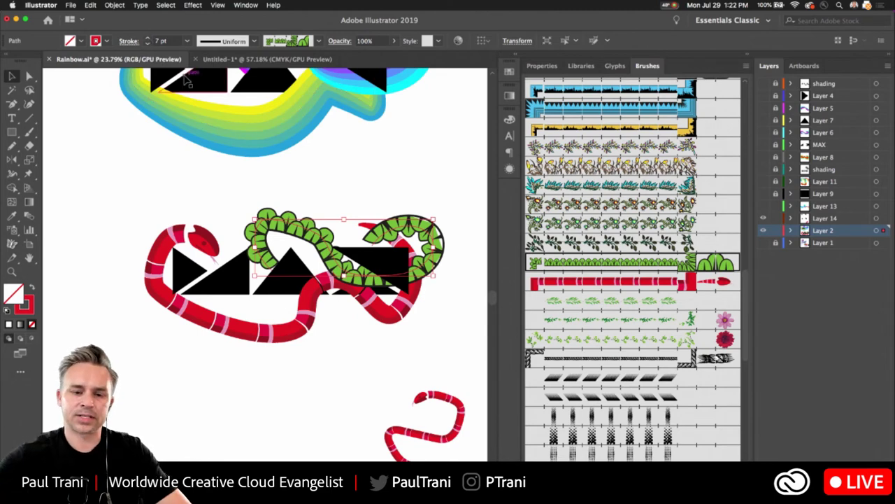
Step: Try the flower vine brushes, settle on the leafy vine, then deselect and pan
{"action": "left_click", "coordinate": [577, 225]}
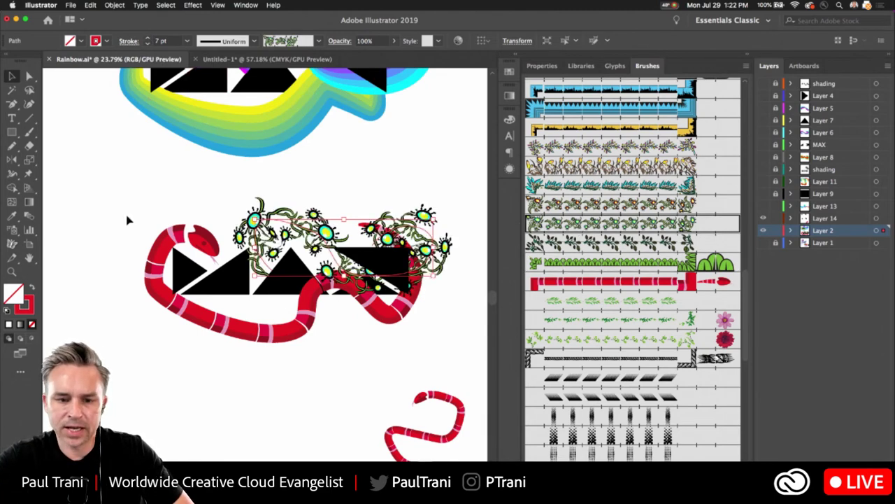
{"action": "left_click", "coordinate": [577, 203]}
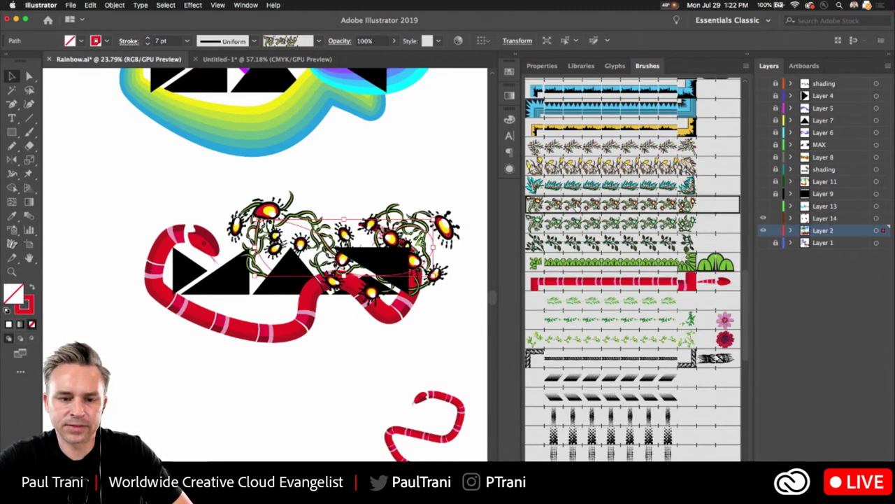
{"action": "left_click", "coordinate": [577, 186]}
{"action": "left_click", "coordinate": [577, 167]}
{"action": "left_click", "coordinate": [573, 146]}
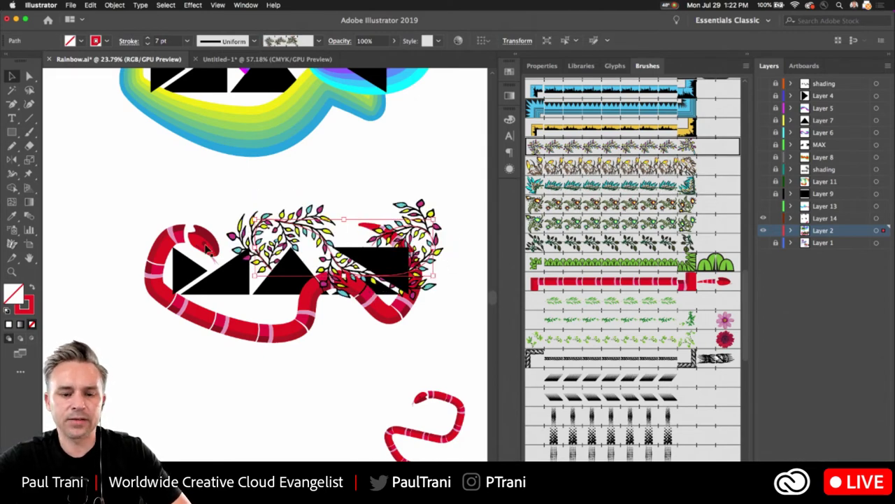
{"action": "left_click", "coordinate": [242, 193]}
{"action": "left_click_drag", "start_coordinate": [242, 194], "coordinate": [234, 350]}
Step: Show black background Layer 9, make the shading layer active, and collapse the Brushes panel
{"action": "scroll", "coordinate": [280, 136], "scroll_direction": "up", "scroll_amount": 5}
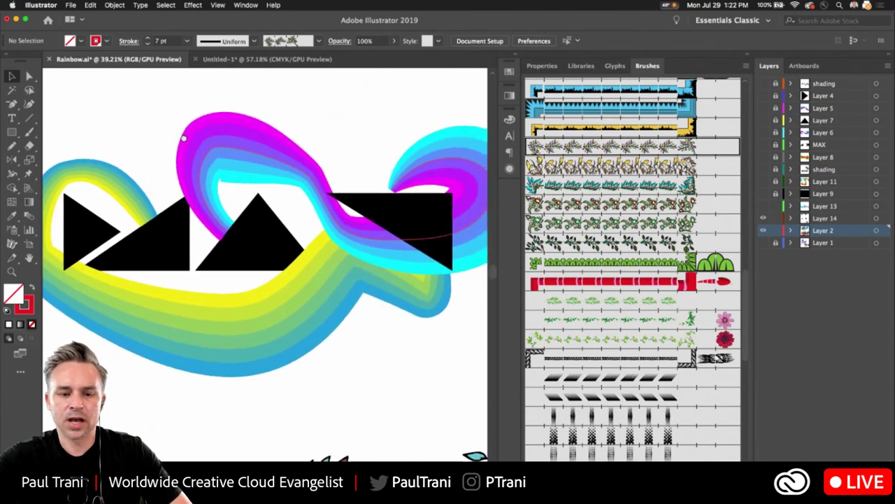
{"action": "scroll", "coordinate": [240, 163], "scroll_direction": "right", "scroll_amount": 2}
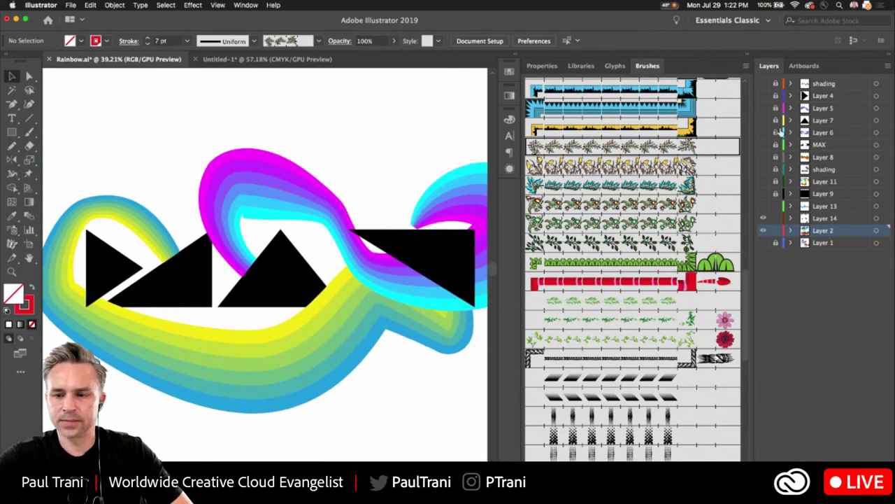
{"action": "left_click", "coordinate": [763, 193]}
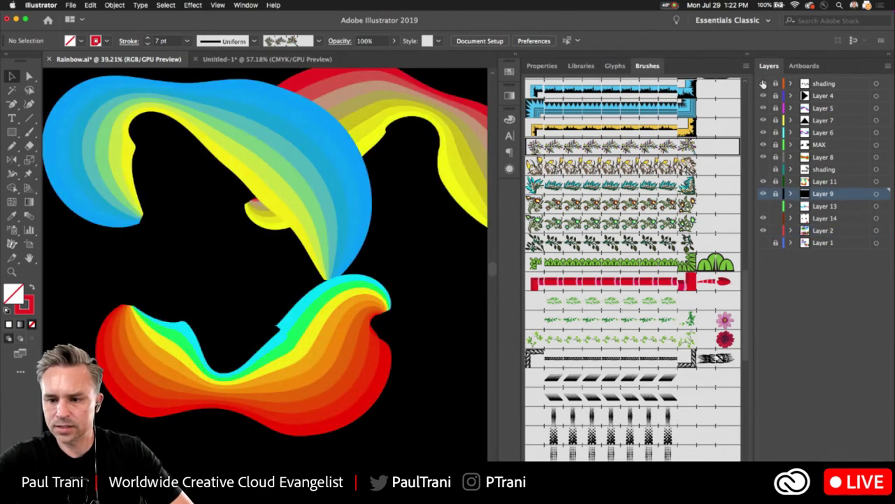
{"action": "left_click", "coordinate": [821, 171]}
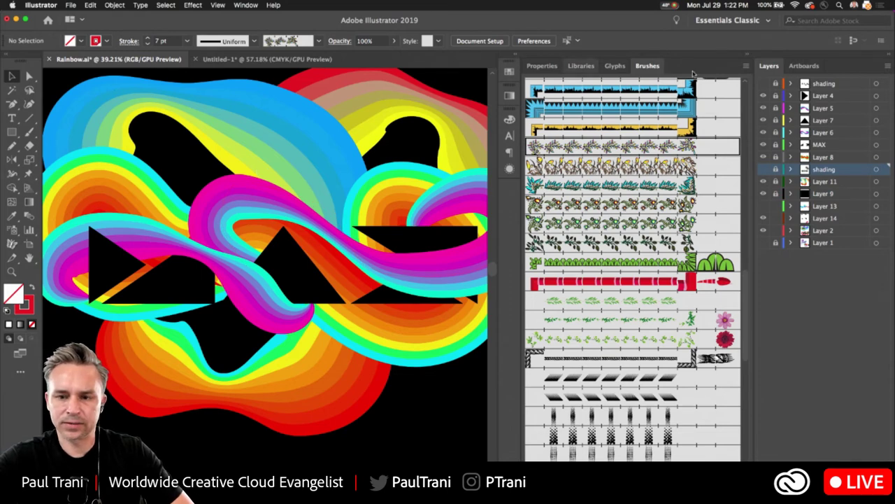
{"action": "left_click", "coordinate": [747, 56]}
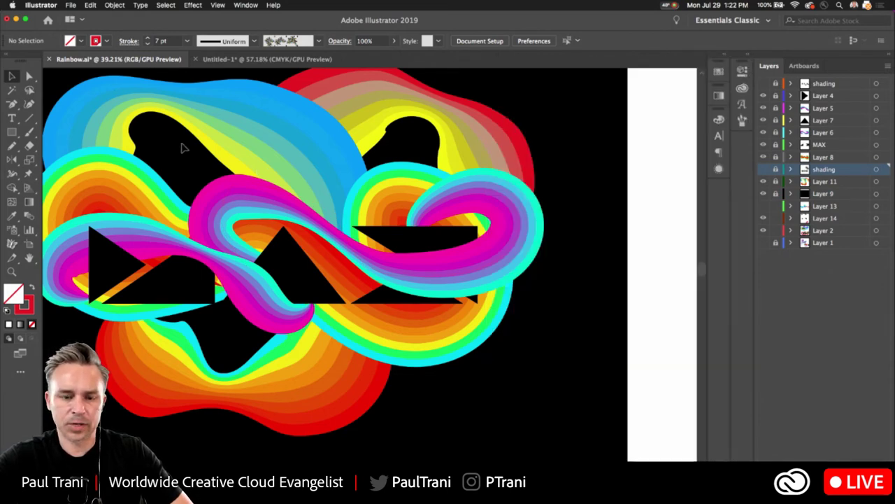
Step: Drag an anchor on the Layer 11 rainbow ribbon to nudge its curve
{"action": "scroll", "coordinate": [181, 143], "scroll_direction": "up", "scroll_amount": 5}
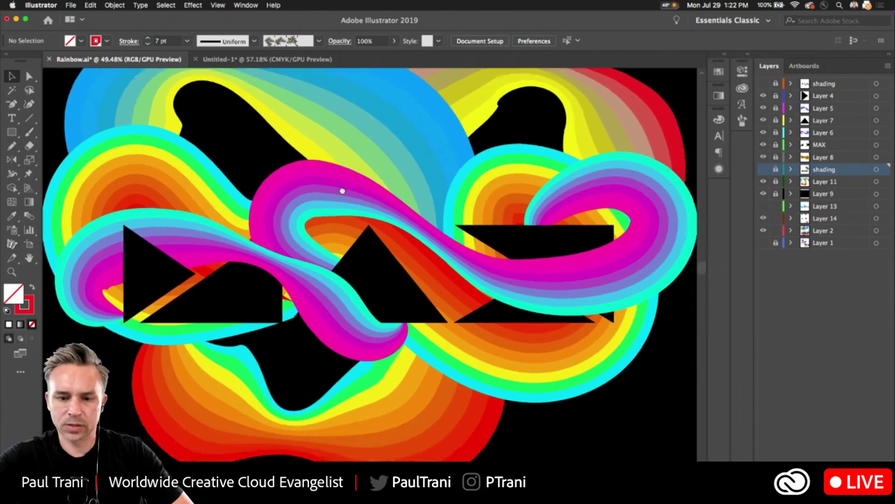
{"action": "scroll", "coordinate": [342, 192], "scroll_direction": "up", "scroll_amount": 1}
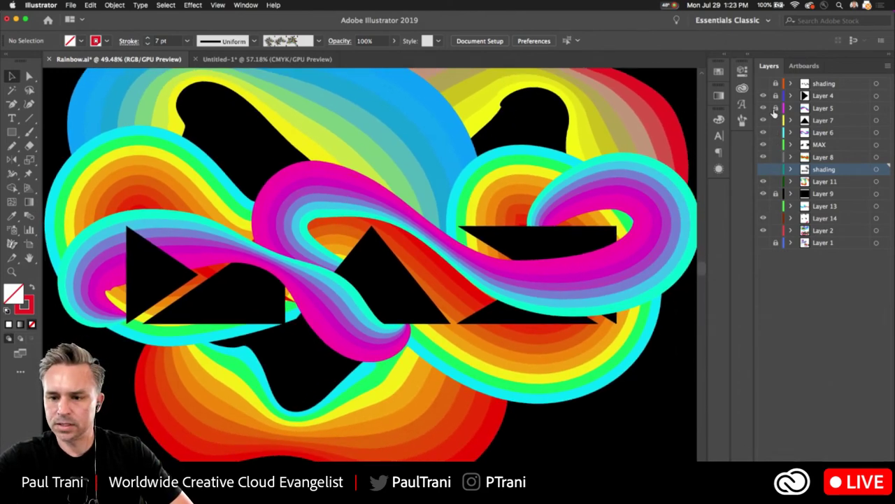
{"action": "key", "text": "a"}
{"action": "scroll", "coordinate": [315, 130], "scroll_direction": "up", "scroll_amount": 5}
{"action": "left_click", "coordinate": [473, 137]}
{"action": "left_click", "coordinate": [480, 133]}
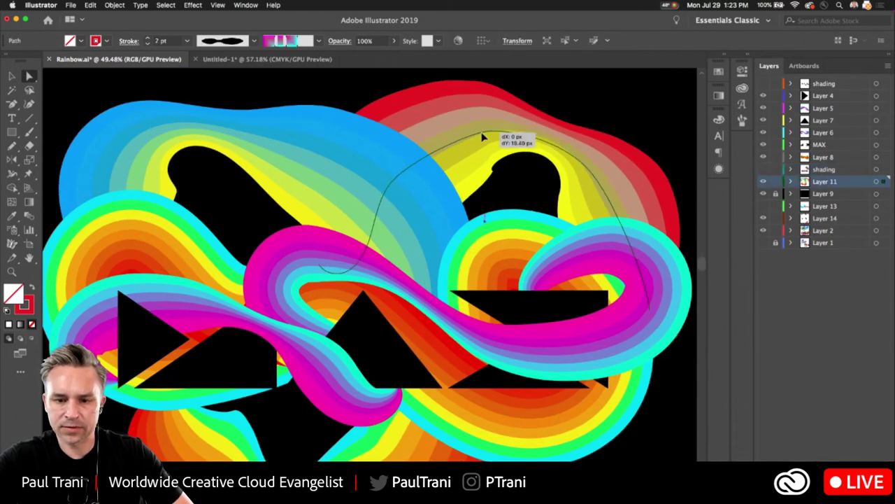
{"action": "left_click_drag", "start_coordinate": [482, 137], "coordinate": [363, 193]}
{"action": "key", "text": "v"}
Step: Add Layer 15 with Cmd+L and lock Layer 4 through Layer 1
{"action": "left_click_drag", "start_coordinate": [302, 196], "coordinate": [316, 157]}
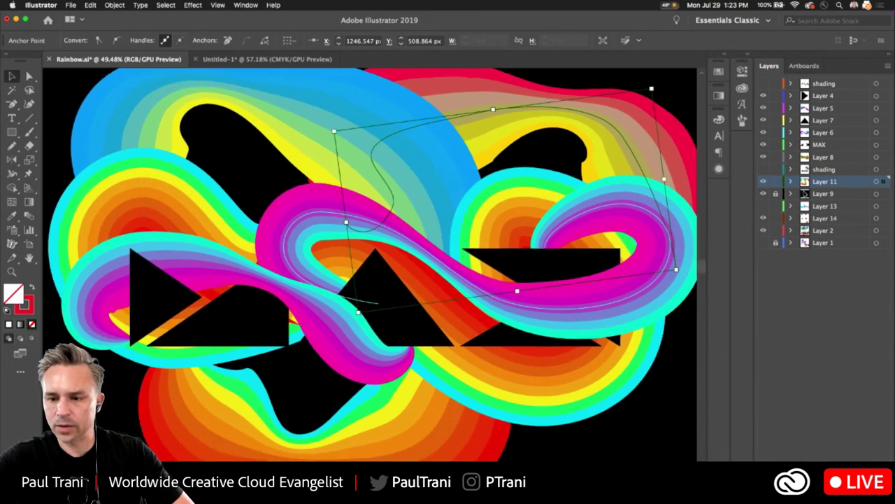
{"action": "key", "text": "super+l"}
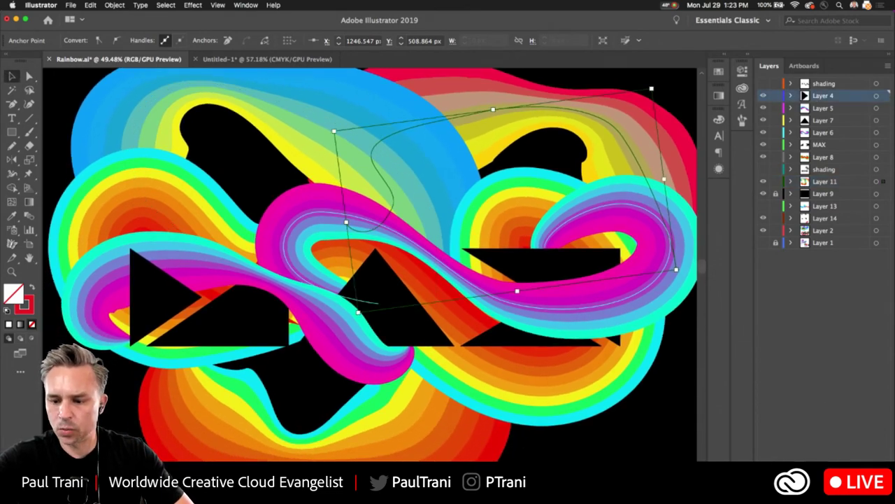
{"action": "left_click_drag", "start_coordinate": [775, 111], "coordinate": [765, 298]}
Step: Hide all layers, then show only Layer 1's rainbow swatch artwork
{"action": "scroll", "coordinate": [218, 196], "scroll_direction": "down", "scroll_amount": 3}
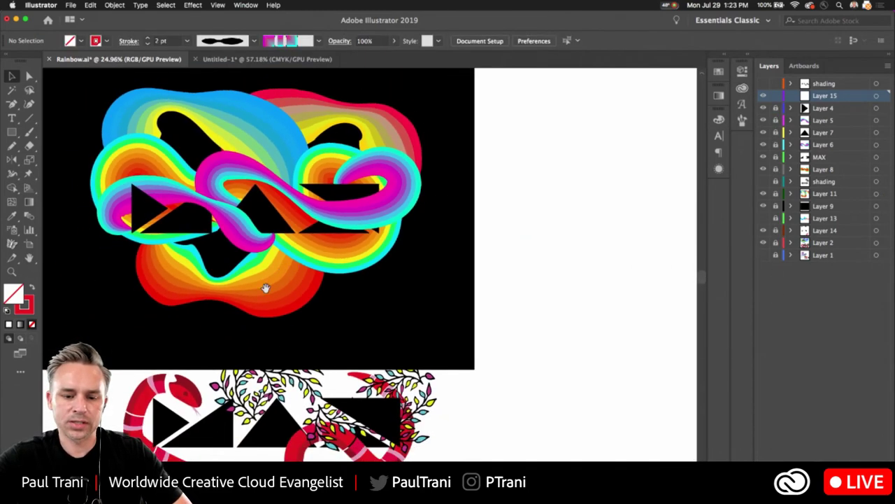
{"action": "scroll", "coordinate": [266, 290], "scroll_direction": "down", "scroll_amount": 3}
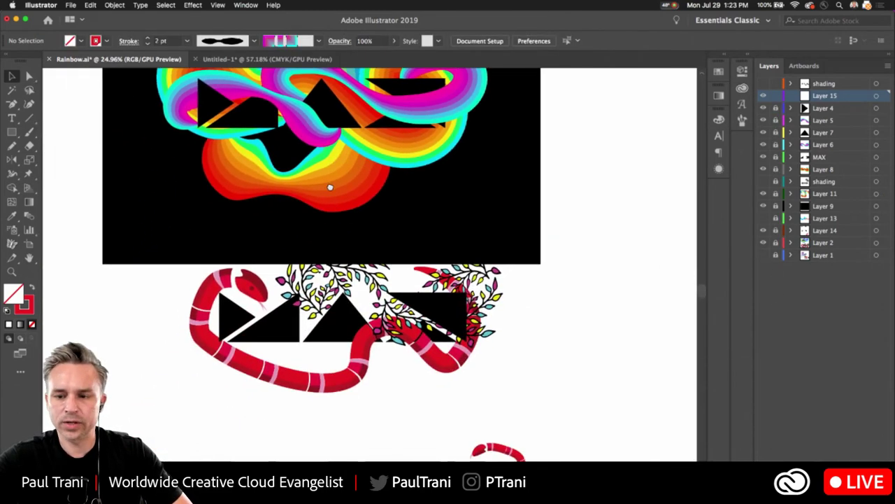
{"action": "left_click_drag", "start_coordinate": [763, 245], "coordinate": [763, 95]}
{"action": "left_click", "coordinate": [763, 255]}
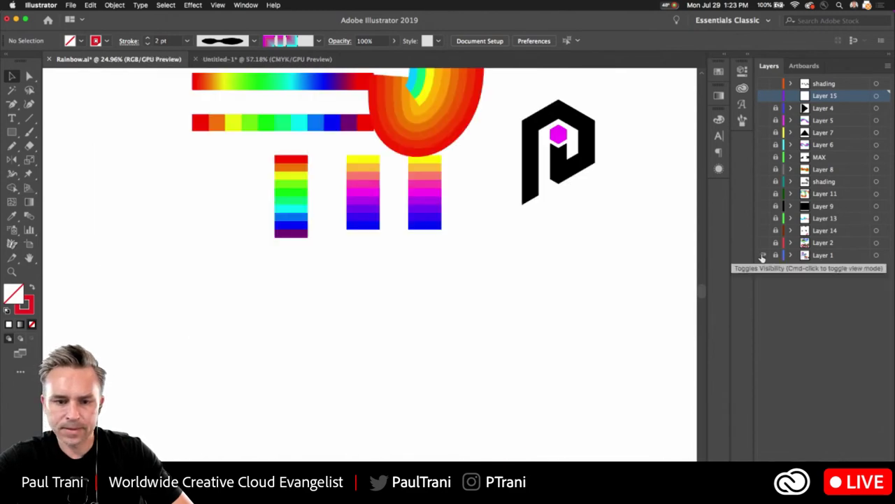
Step: Zoom in and marquee-select the whole left rainbow stripe column
{"action": "scroll", "coordinate": [350, 240], "scroll_direction": "up", "scroll_amount": 5}
{"action": "scroll", "coordinate": [375, 273], "scroll_direction": "up", "scroll_amount": 2}
{"action": "scroll", "coordinate": [203, 205], "scroll_direction": "left", "scroll_amount": 2}
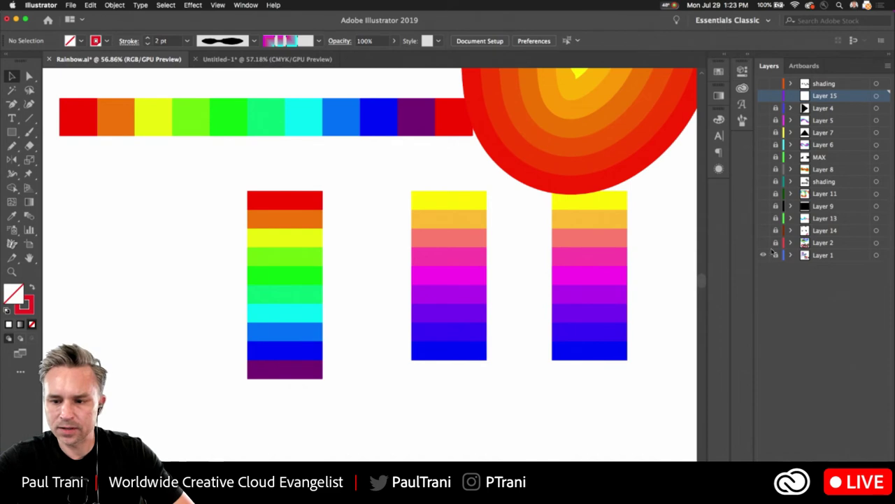
{"action": "left_click", "coordinate": [279, 242]}
{"action": "left_click_drag", "start_coordinate": [224, 185], "coordinate": [365, 435]}
Step: Save the rainbow column as Pattern Brush 26 with an Auto-Centered inner corner tile
{"action": "left_click", "coordinate": [742, 119]}
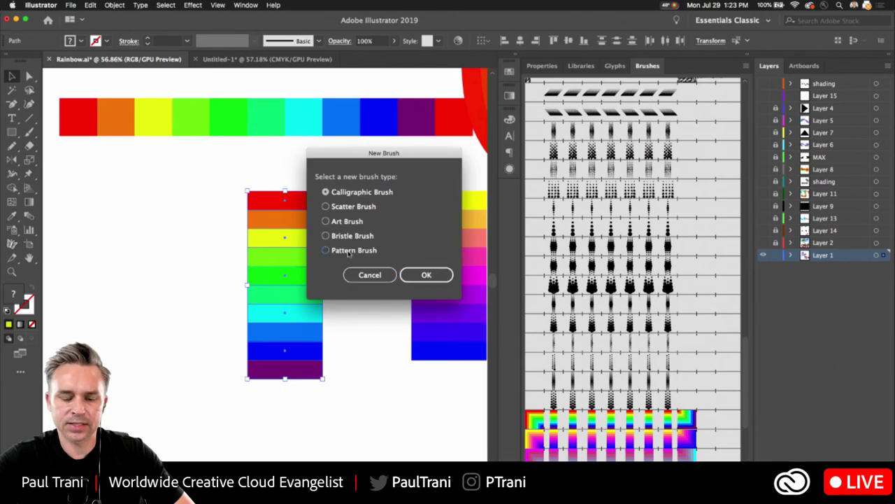
{"action": "left_click", "coordinate": [326, 250]}
{"action": "left_click", "coordinate": [424, 274]}
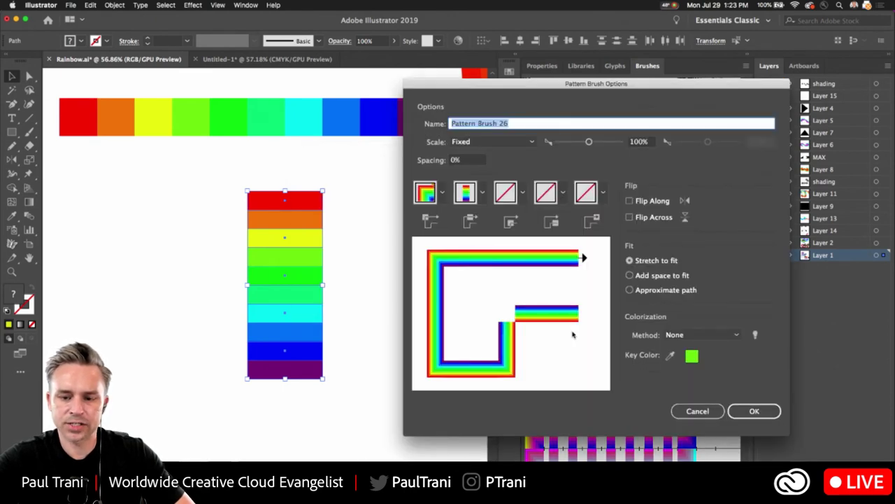
{"action": "left_click", "coordinate": [522, 195]}
{"action": "left_click", "coordinate": [403, 284]}
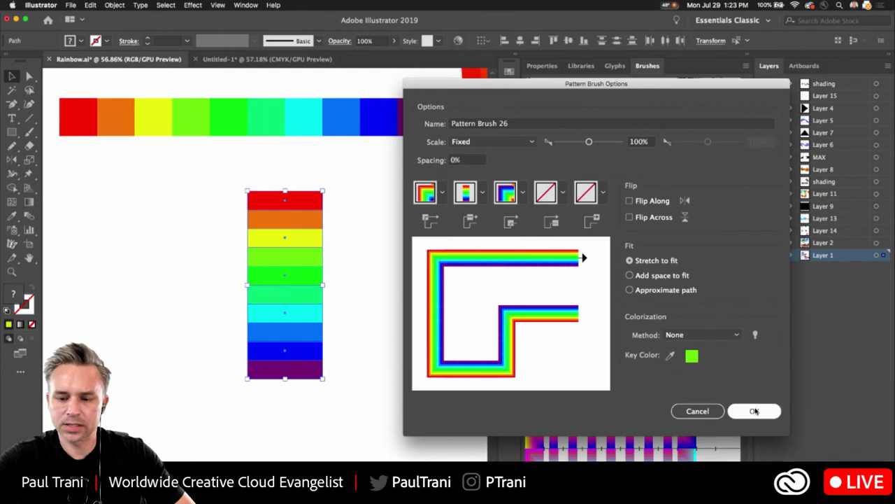
{"action": "left_click", "coordinate": [754, 411]}
{"action": "left_click", "coordinate": [120, 275]}
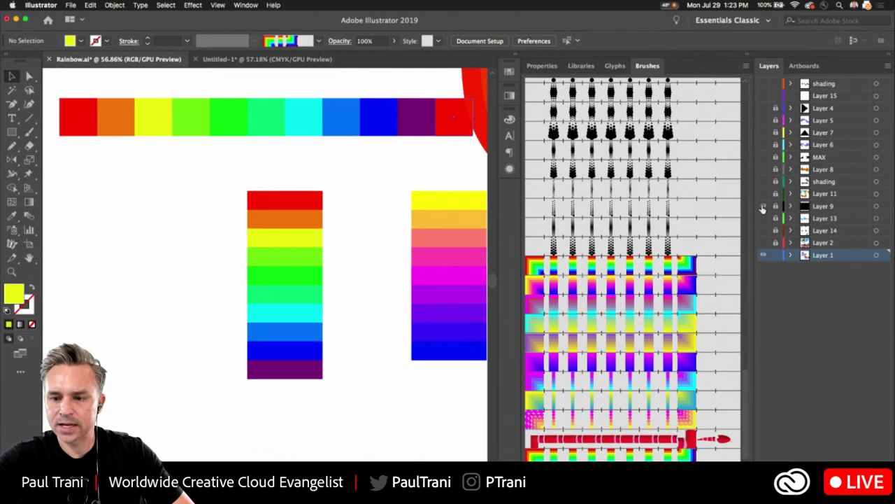
Step: Show the shading through Layer 9 layers, hide the yellow glow, and make Layer 11 active
{"action": "left_click_drag", "start_coordinate": [762, 203], "coordinate": [759, 74]}
{"action": "left_click", "coordinate": [764, 182]}
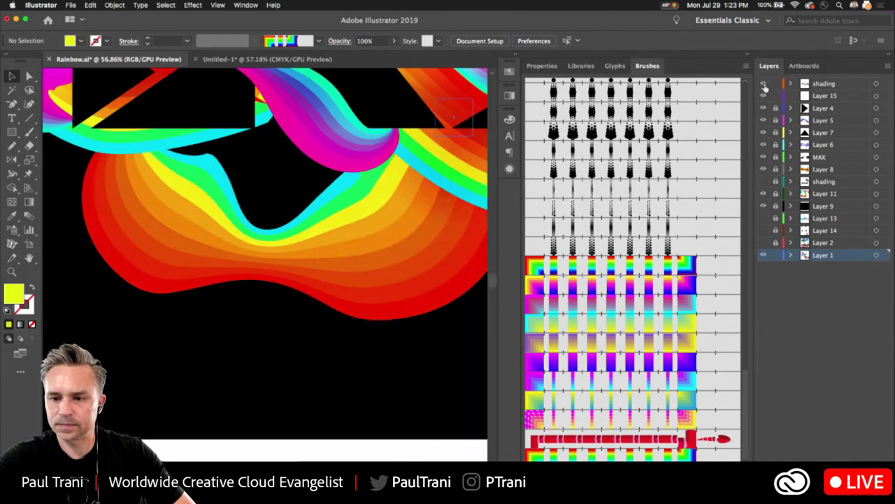
{"action": "left_click_drag", "start_coordinate": [226, 194], "coordinate": [165, 376]}
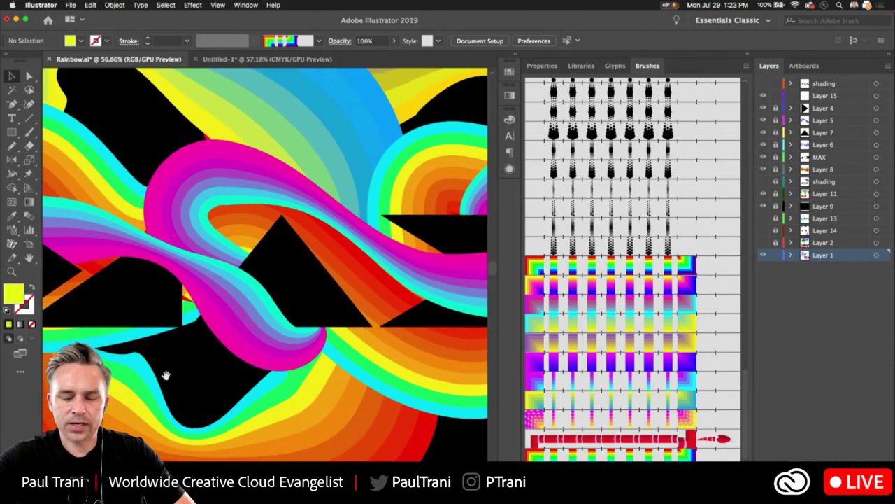
{"action": "left_click", "coordinate": [745, 55]}
{"action": "left_click_drag", "start_coordinate": [386, 178], "coordinate": [453, 190]}
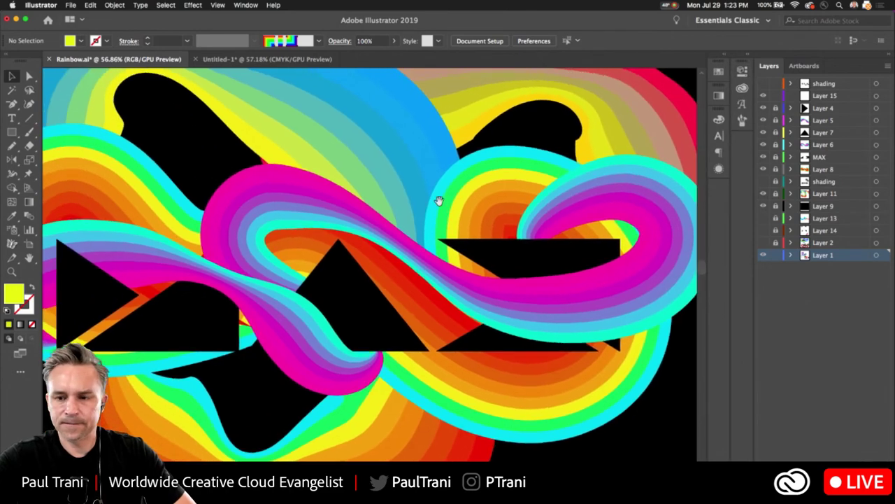
{"action": "left_click", "coordinate": [836, 193]}
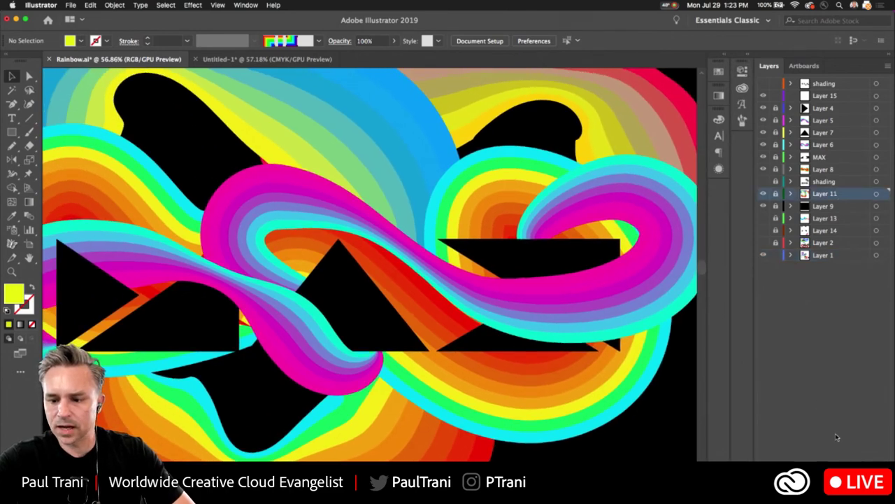
Step: Add Layer 16 and draw a rectangle over the upper ribbons
{"action": "key", "text": "super+l"}
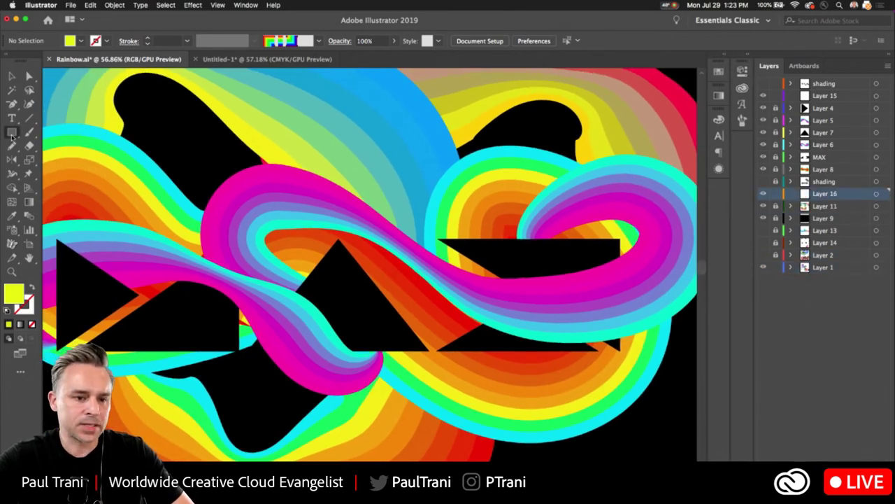
{"action": "left_click_drag", "start_coordinate": [11, 132], "coordinate": [54, 134]}
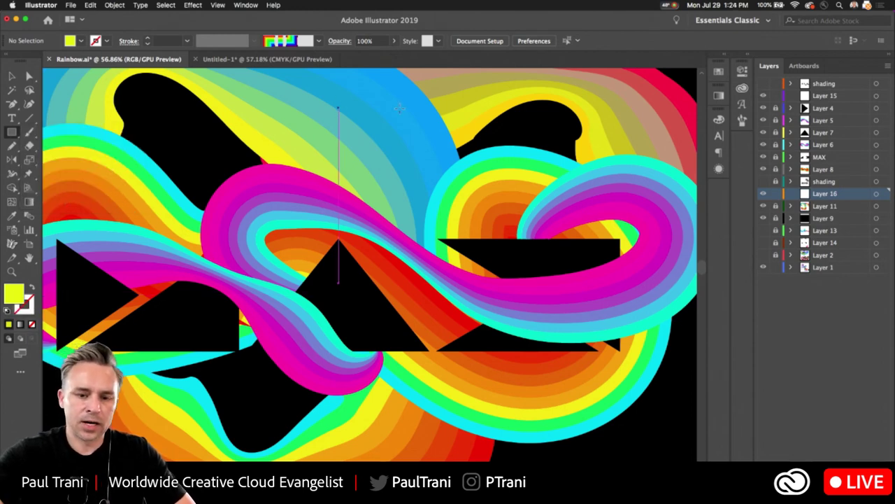
{"action": "left_click_drag", "start_coordinate": [338, 114], "coordinate": [426, 200]}
{"action": "key", "text": "v"}
{"action": "left_click_drag", "start_coordinate": [303, 149], "coordinate": [396, 208]}
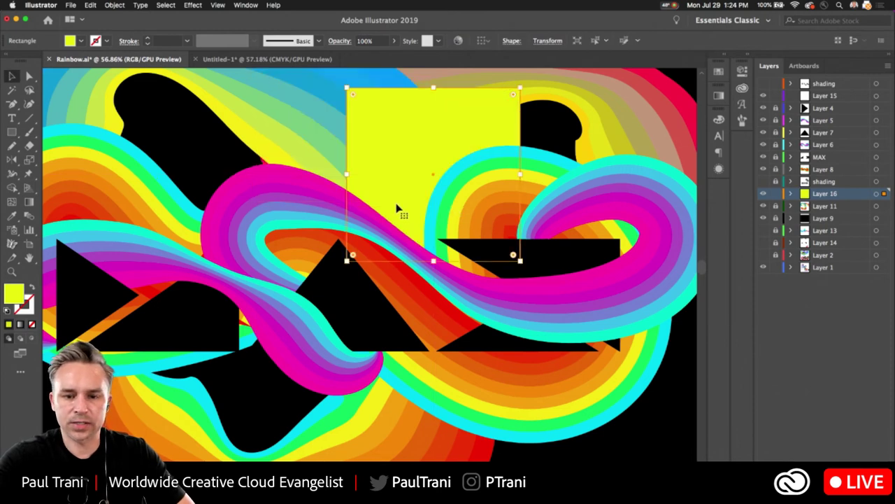
Step: Fill the rectangle with the radial gradient swatch and set its blend mode to Overlay
{"action": "left_click", "coordinate": [725, 56]}
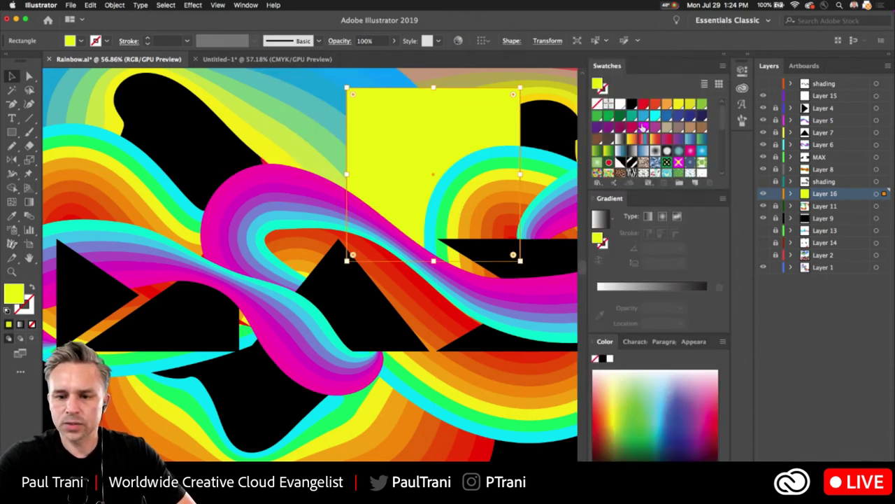
{"action": "left_click", "coordinate": [655, 153]}
{"action": "left_click_drag", "start_coordinate": [390, 135], "coordinate": [369, 184]}
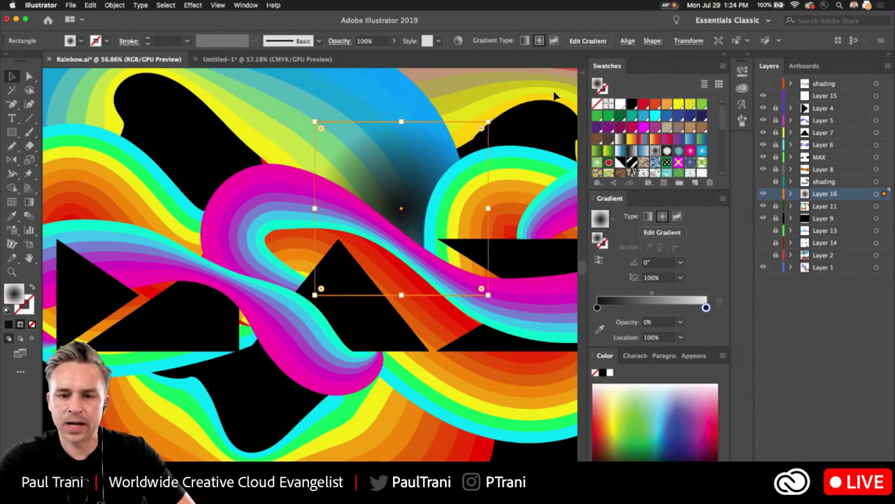
{"action": "left_click", "coordinate": [341, 40]}
{"action": "left_click", "coordinate": [238, 62]}
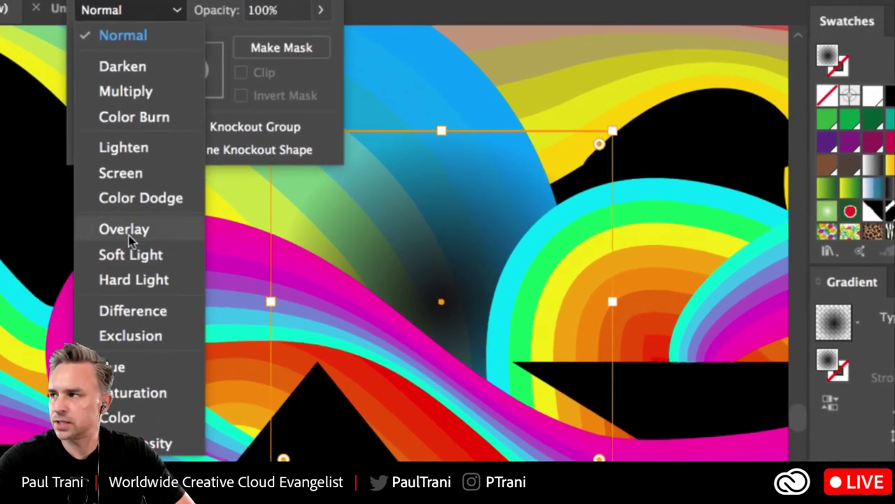
{"action": "left_click", "coordinate": [129, 235]}
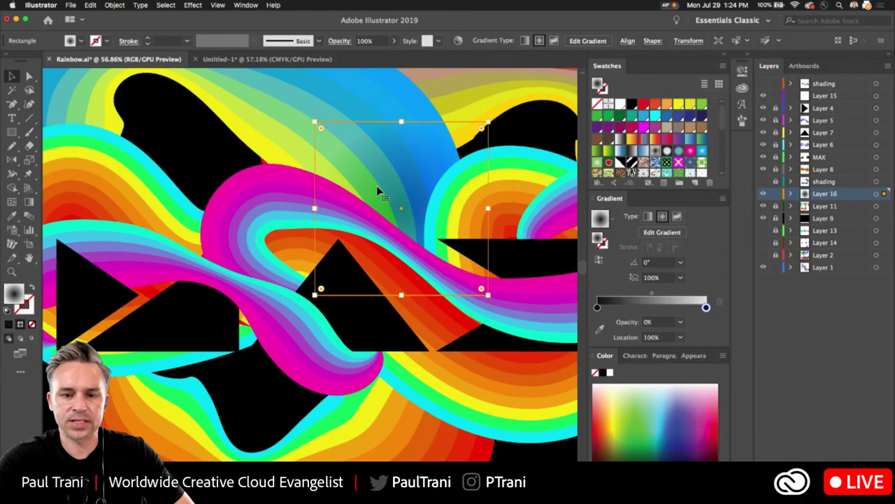
{"action": "mouse_move", "coordinate": [376, 185]}
{"action": "left_mouse_down"}
{"action": "mouse_move", "coordinate": [312, 150]}
{"action": "mouse_move", "coordinate": [388, 203]}
{"action": "mouse_move", "coordinate": [325, 144]}
{"action": "mouse_move", "coordinate": [397, 209]}
{"action": "mouse_move", "coordinate": [209, 155]}
{"action": "mouse_move", "coordinate": [140, 178]}
{"action": "mouse_move", "coordinate": [132, 123]}
{"action": "mouse_move", "coordinate": [435, 120]}
{"action": "mouse_move", "coordinate": [384, 124]}
{"action": "mouse_move", "coordinate": [350, 203]}
{"action": "mouse_move", "coordinate": [515, 203]}
{"action": "mouse_move", "coordinate": [361, 197]}
{"action": "mouse_move", "coordinate": [383, 194]}
{"action": "left_mouse_up"}
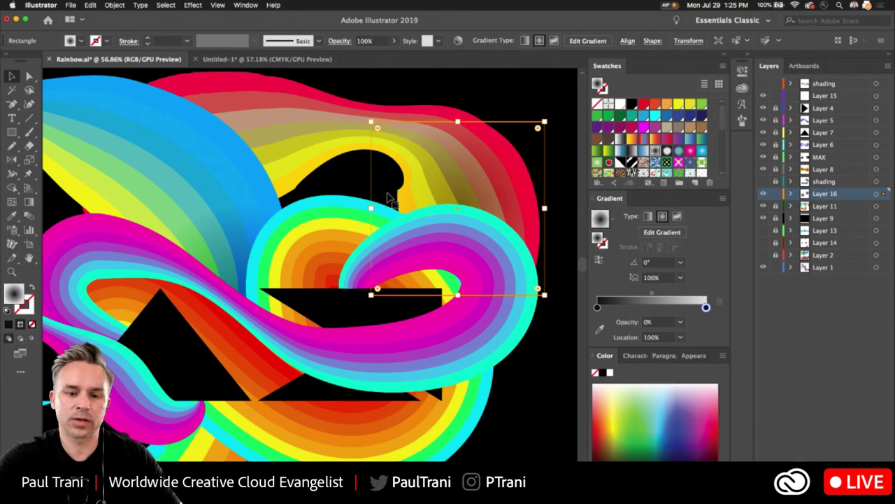
Step: Drag the gradient rectangle up-left over the blue ribbon's upper curl
{"action": "left_click_drag", "start_coordinate": [258, 202], "coordinate": [306, 240]}
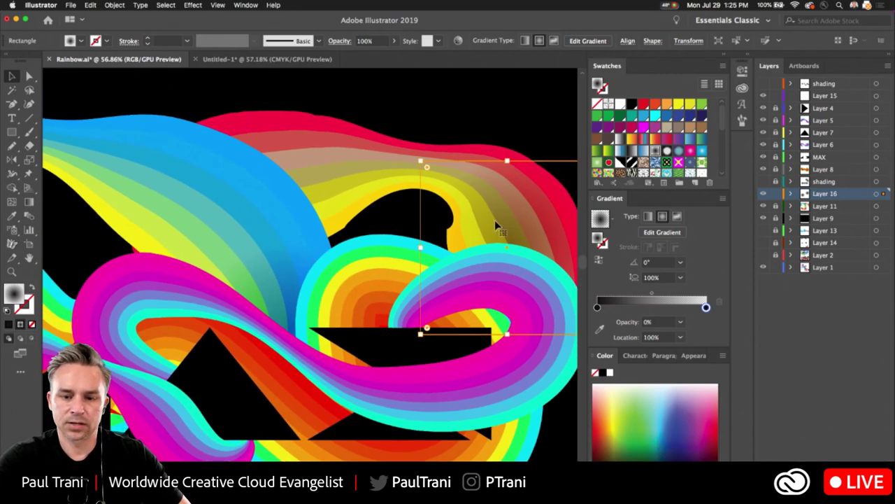
{"action": "left_click_drag", "start_coordinate": [494, 220], "coordinate": [208, 147]}
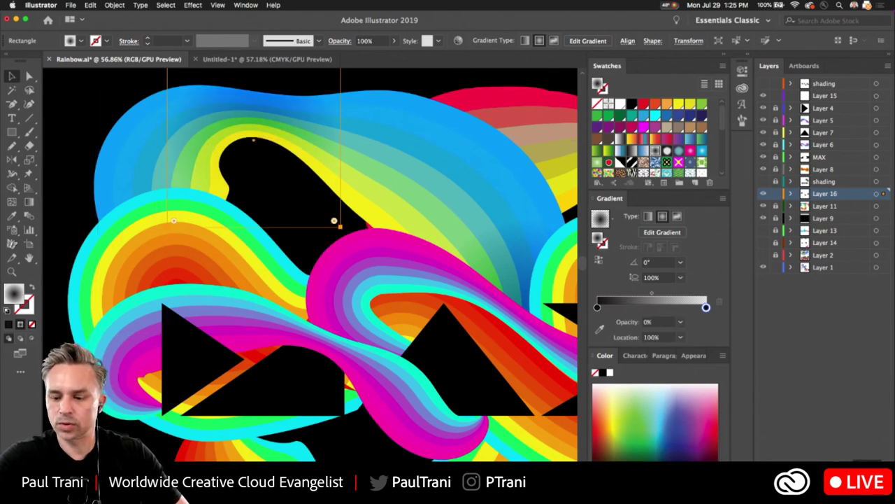
Step: Create Layer 17 below shading and paste a gradient rectangle copy onto a ribbon
{"action": "left_click", "coordinate": [866, 460]}
{"action": "key", "text": "super+v"}
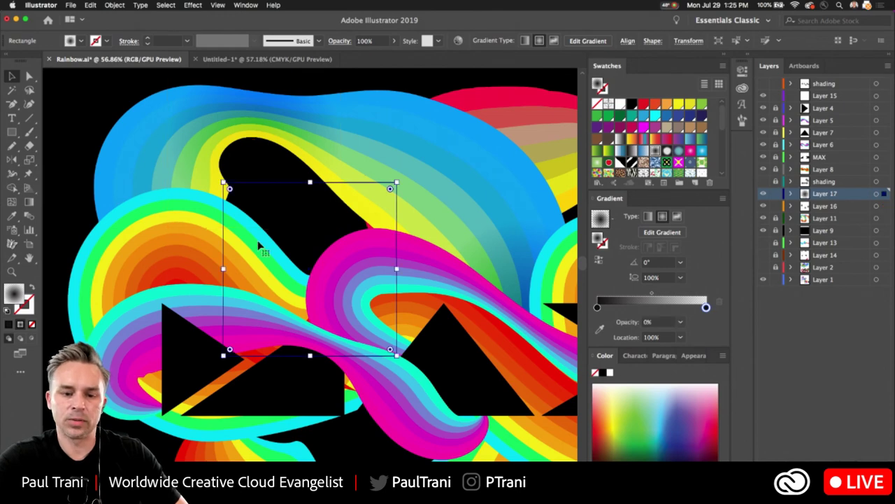
{"action": "left_click_drag", "start_coordinate": [258, 247], "coordinate": [335, 189]}
{"action": "scroll", "coordinate": [335, 189], "scroll_direction": "right", "scroll_amount": 5}
{"action": "scroll", "coordinate": [335, 189], "scroll_direction": "down", "scroll_amount": 2}
{"action": "scroll", "coordinate": [310, 265], "scroll_direction": "up", "scroll_amount": 3}
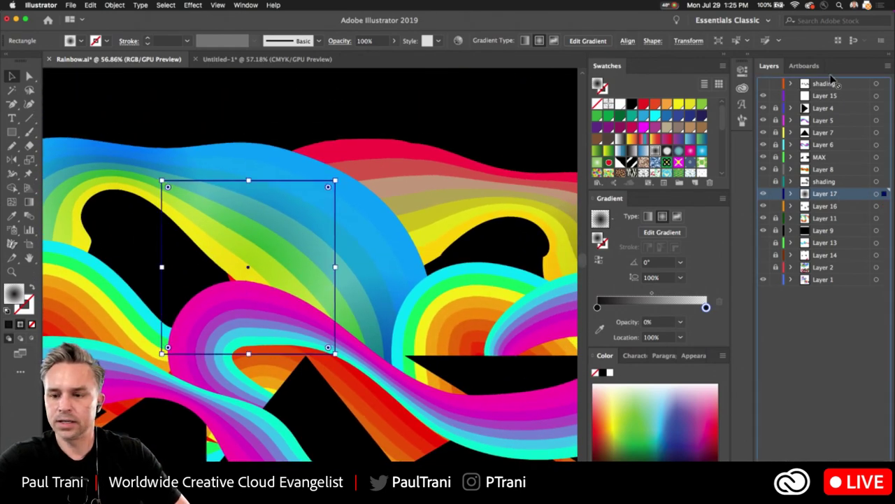
{"action": "left_click_drag", "start_coordinate": [832, 83], "coordinate": [833, 95]}
{"action": "left_click_drag", "start_coordinate": [183, 280], "coordinate": [251, 304]}
{"action": "scroll", "coordinate": [260, 254], "scroll_direction": "down", "scroll_amount": 3}
{"action": "left_click_drag", "start_coordinate": [270, 256], "coordinate": [144, 358]}
Step: Paste another gradient rectangle copy over the pink-cyan loop by the middle triangle
{"action": "scroll", "coordinate": [213, 204], "scroll_direction": "down", "scroll_amount": 2}
{"action": "scroll", "coordinate": [214, 204], "scroll_direction": "down", "scroll_amount": 2}
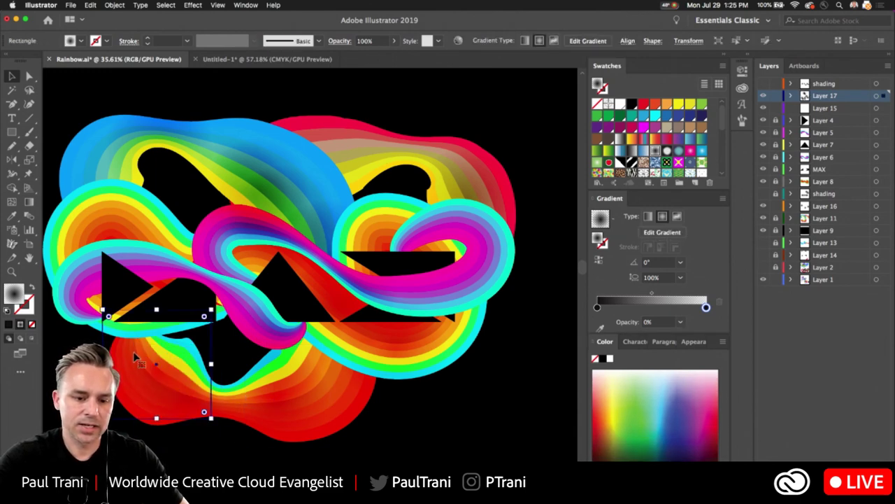
{"action": "key", "text": "ctrl+v"}
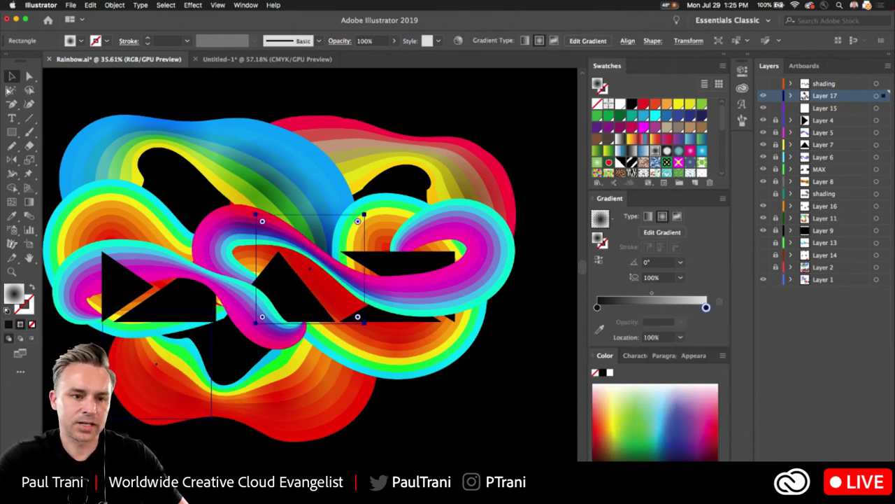
{"action": "left_click_drag", "start_coordinate": [300, 274], "coordinate": [232, 297]}
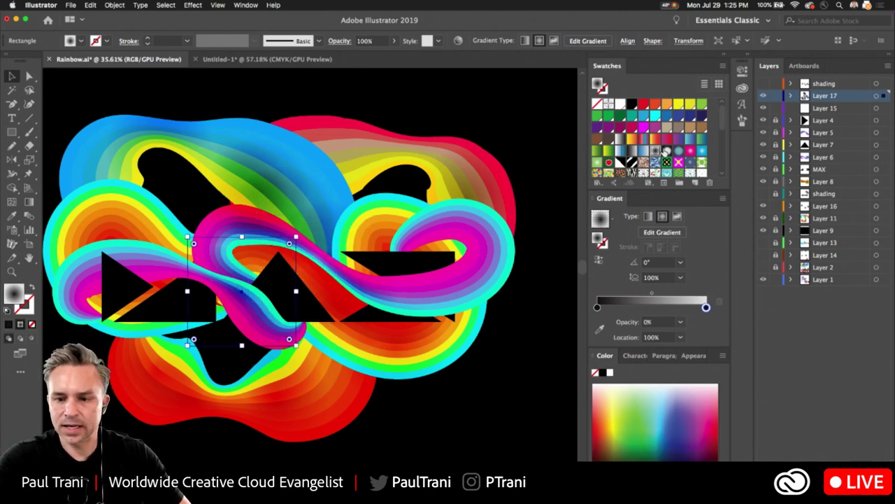
Step: Set both gradient stops to white (FFFFFF), keeping the end stop at 0% opacity
{"action": "scroll", "coordinate": [665, 150], "scroll_direction": "down", "scroll_amount": 2}
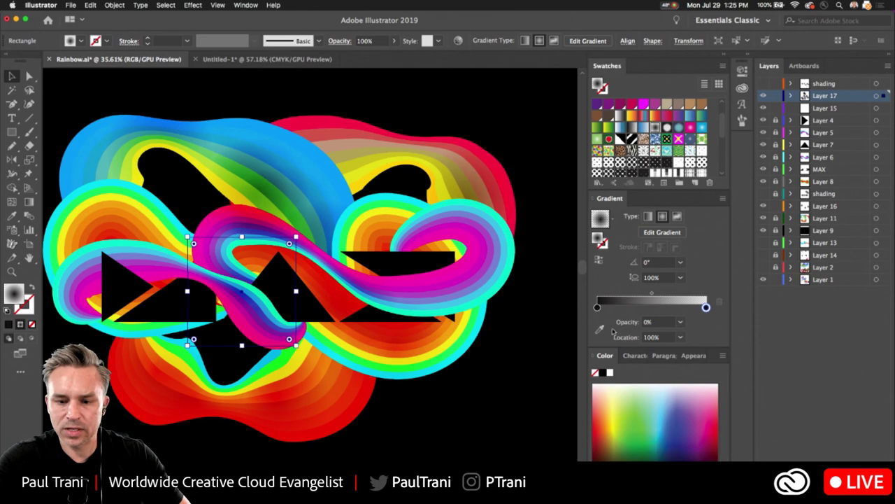
{"action": "double_click", "coordinate": [597, 308]}
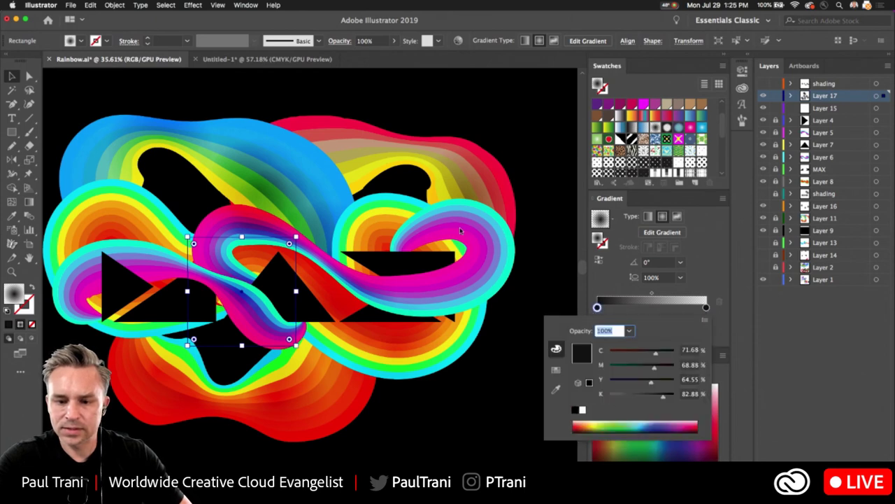
{"action": "left_click", "coordinate": [582, 410]}
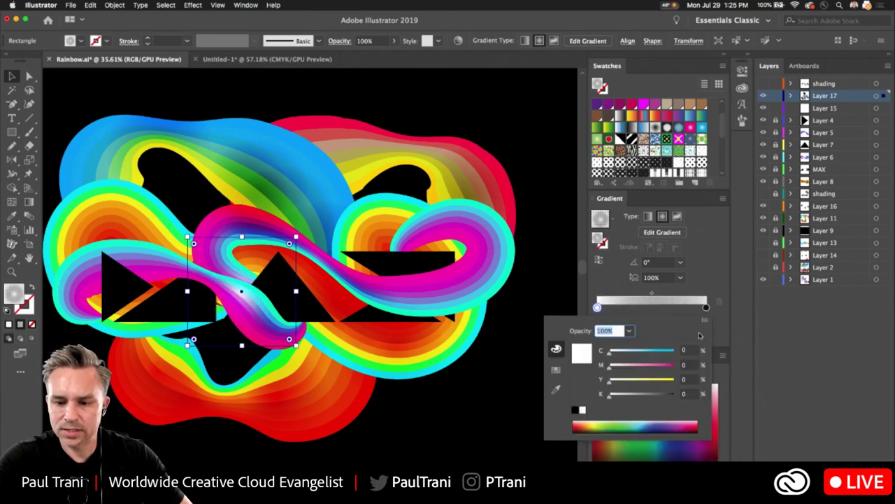
{"action": "left_click", "coordinate": [704, 320]}
{"action": "left_click", "coordinate": [722, 335]}
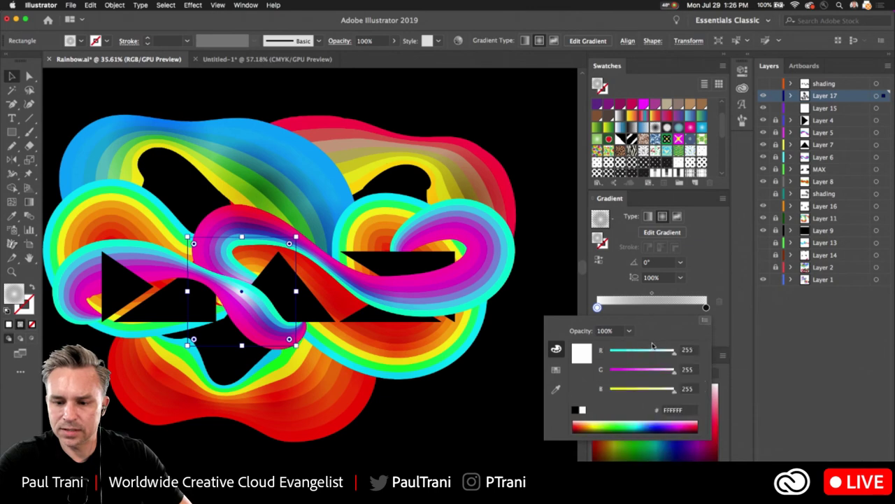
{"action": "left_click", "coordinate": [707, 309]}
{"action": "double_click", "coordinate": [706, 308]}
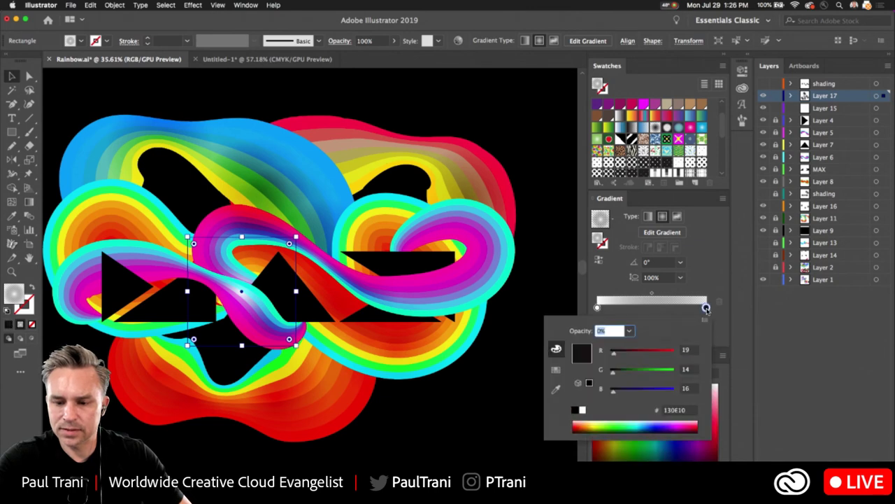
{"action": "left_click", "coordinate": [582, 410]}
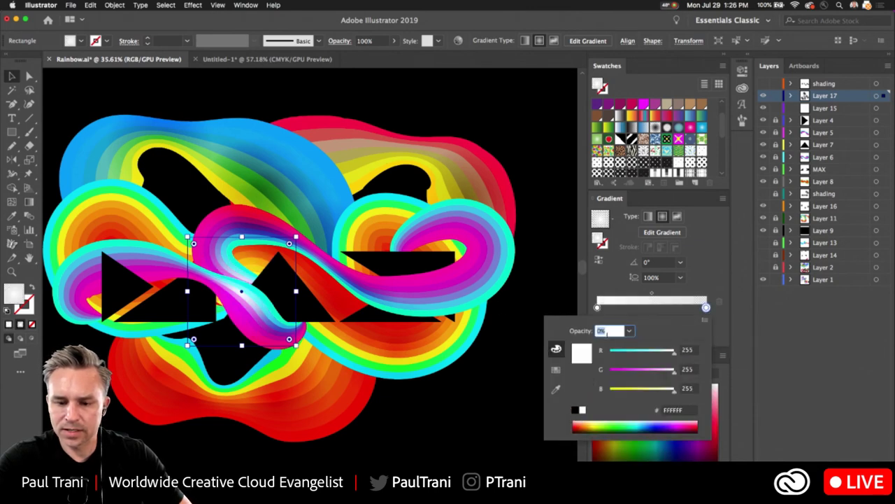
{"action": "left_click", "coordinate": [222, 319]}
Step: Move the white highlight rectangle onto the pink ribbon beside the left triangle
{"action": "left_click_drag", "start_coordinate": [225, 317], "coordinate": [359, 315]}
{"action": "scroll", "coordinate": [322, 314], "scroll_direction": "up", "scroll_amount": 5}
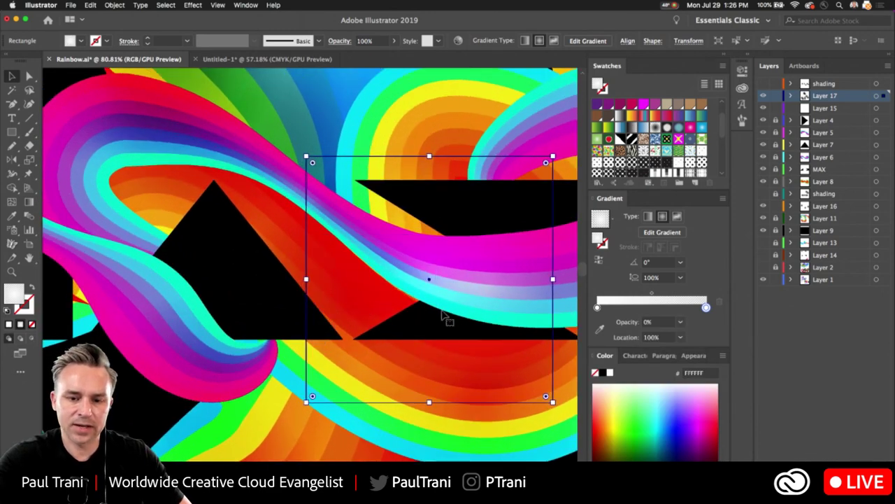
{"action": "left_click_drag", "start_coordinate": [443, 316], "coordinate": [149, 321]}
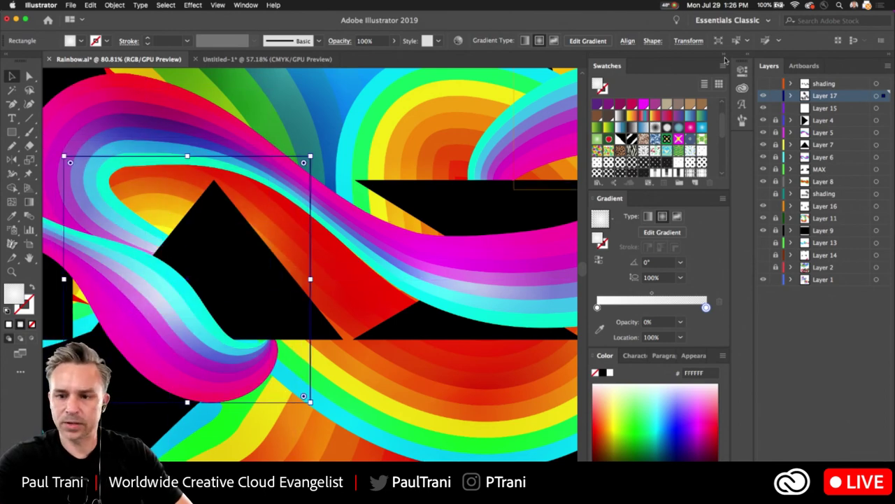
Step: Collapse the panel dock and move the highlight rectangle up and left
{"action": "left_click", "coordinate": [728, 62]}
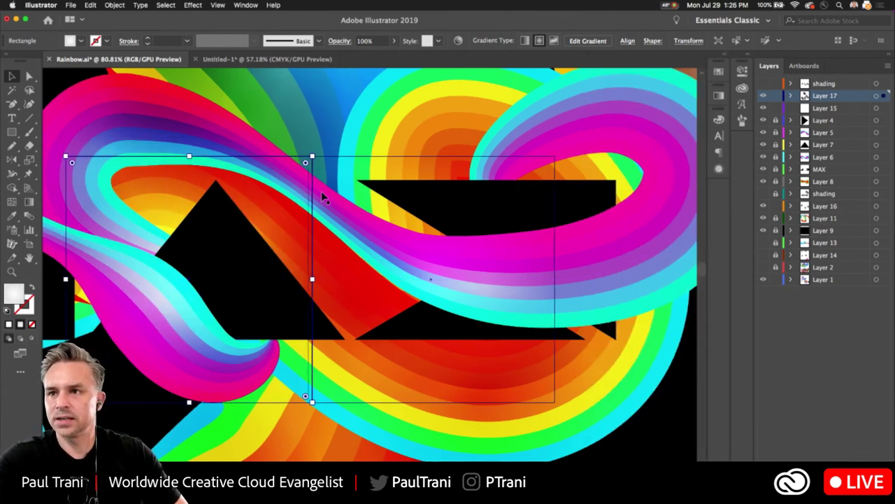
{"action": "scroll", "coordinate": [324, 199], "scroll_direction": "down", "scroll_amount": 2}
{"action": "left_click_drag", "start_coordinate": [223, 192], "coordinate": [324, 248]}
{"action": "left_click_drag", "start_coordinate": [315, 314], "coordinate": [83, 184]}
{"action": "left_click", "coordinate": [326, 337]}
{"action": "right_click", "coordinate": [216, 204]}
{"action": "key", "text": "Escape"}
{"action": "scroll", "coordinate": [106, 203], "scroll_direction": "up", "scroll_amount": 4}
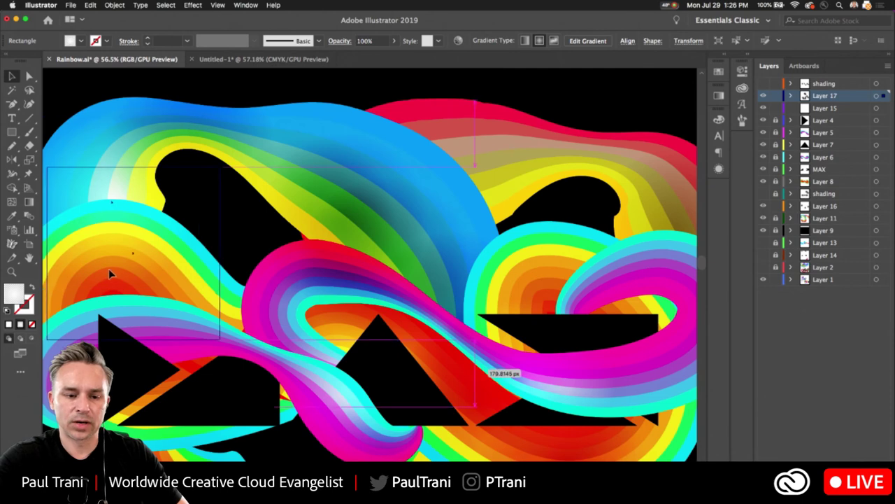
Step: Place the highlight on the upper-left yellow ribbon and stretch it wider
{"action": "left_click_drag", "start_coordinate": [109, 270], "coordinate": [149, 285]}
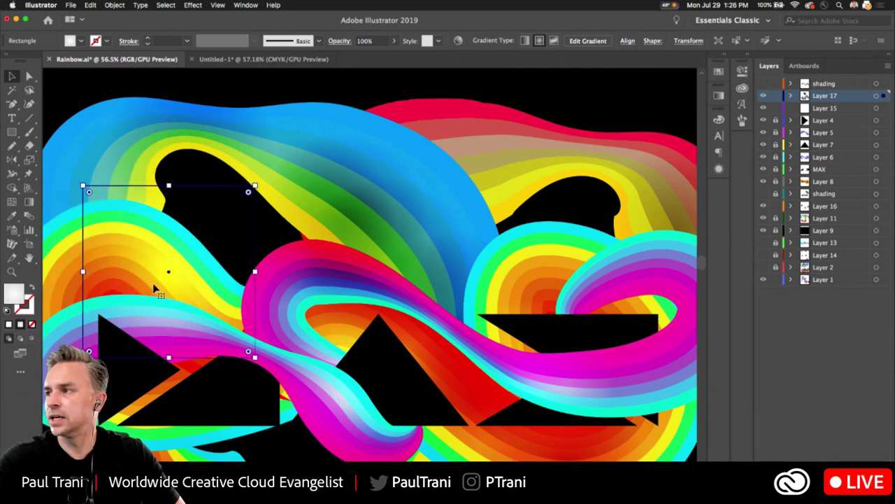
{"action": "scroll", "coordinate": [156, 289], "scroll_direction": "down", "scroll_amount": 2}
{"action": "left_click_drag", "start_coordinate": [198, 216], "coordinate": [357, 180]}
{"action": "left_click_drag", "start_coordinate": [393, 203], "coordinate": [437, 198]}
{"action": "left_click_drag", "start_coordinate": [347, 171], "coordinate": [120, 231]}
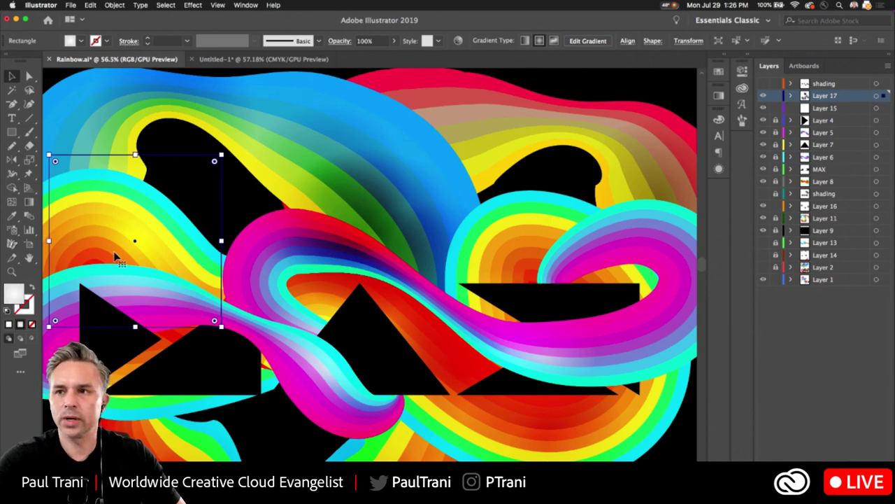
Step: Move the widened highlight onto the right-hand pink-cyan loop
{"action": "scroll", "coordinate": [334, 209], "scroll_direction": "down", "scroll_amount": 5}
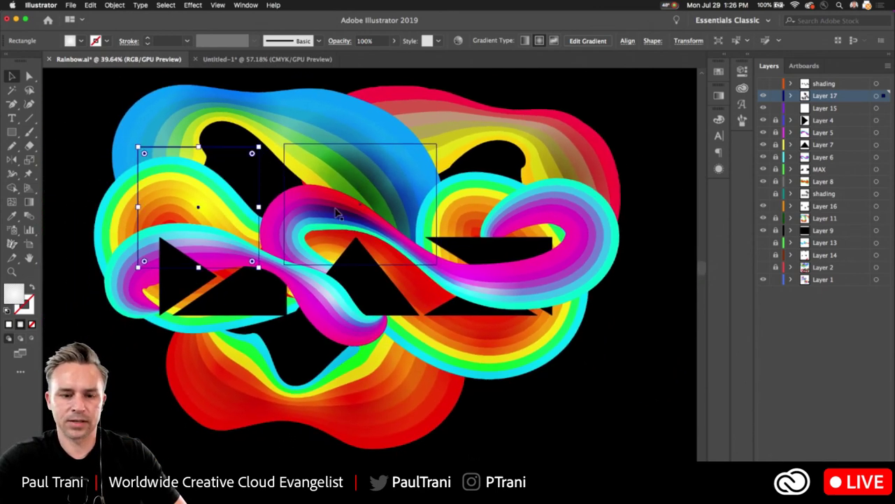
{"action": "left_click_drag", "start_coordinate": [196, 204], "coordinate": [508, 273]}
{"action": "left_click_drag", "start_coordinate": [518, 214], "coordinate": [572, 246]}
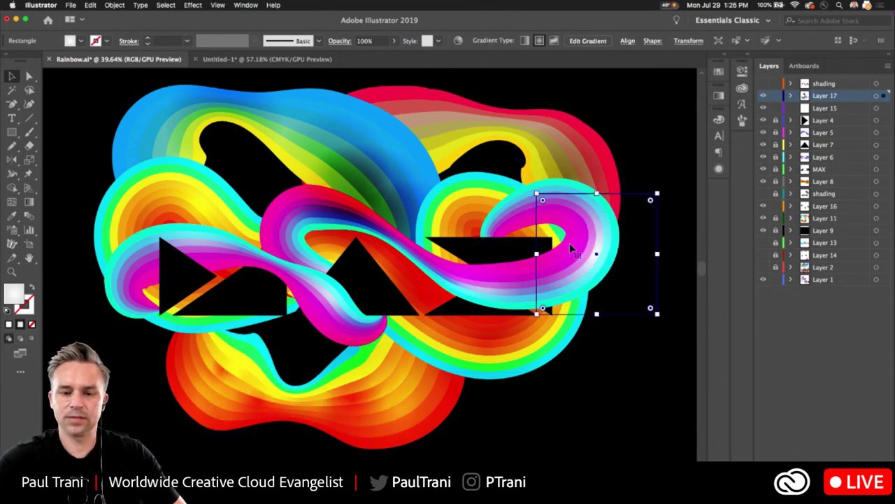
Step: Deselect the highlight and unlock Layers 5 through 11 in the Layers panel
{"action": "left_click", "coordinate": [104, 117]}
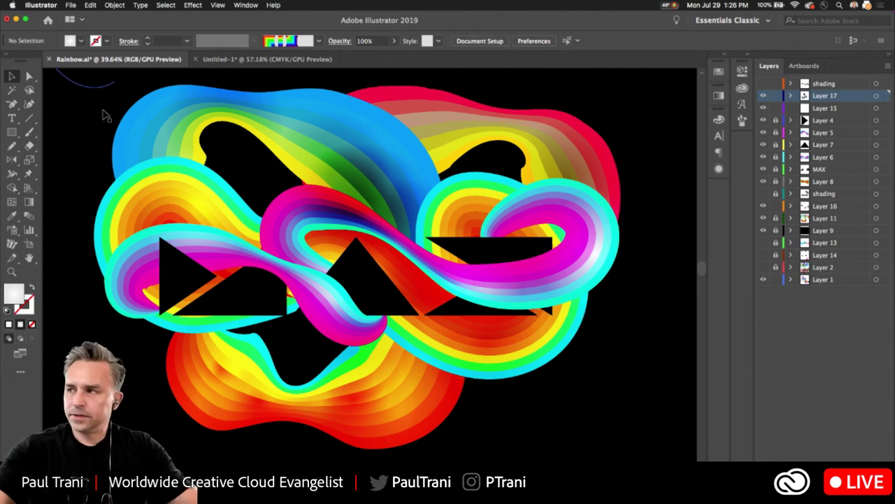
{"action": "left_click_drag", "start_coordinate": [105, 127], "coordinate": [138, 162]}
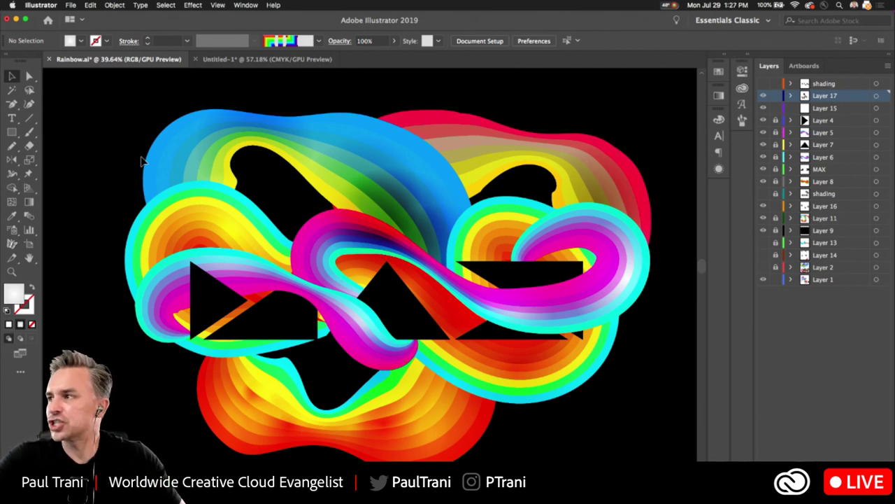
{"action": "scroll", "coordinate": [226, 186], "scroll_direction": "down", "scroll_amount": 2}
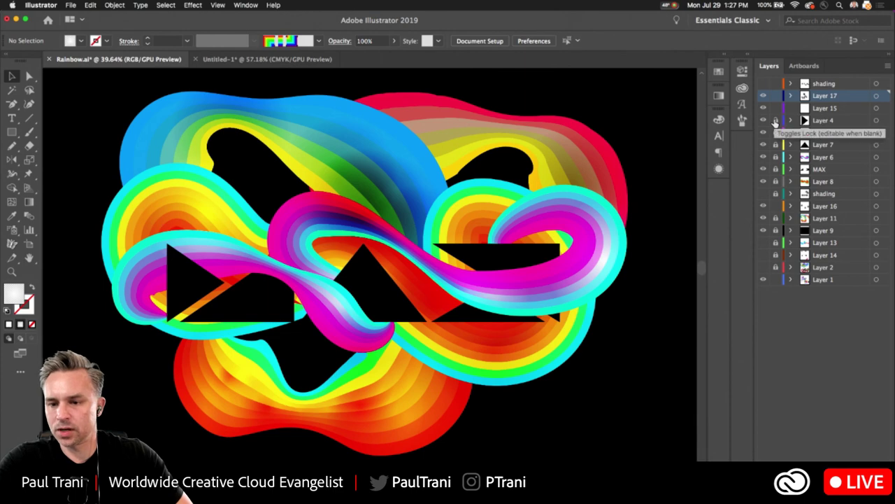
{"action": "left_click_drag", "start_coordinate": [777, 120], "coordinate": [773, 218]}
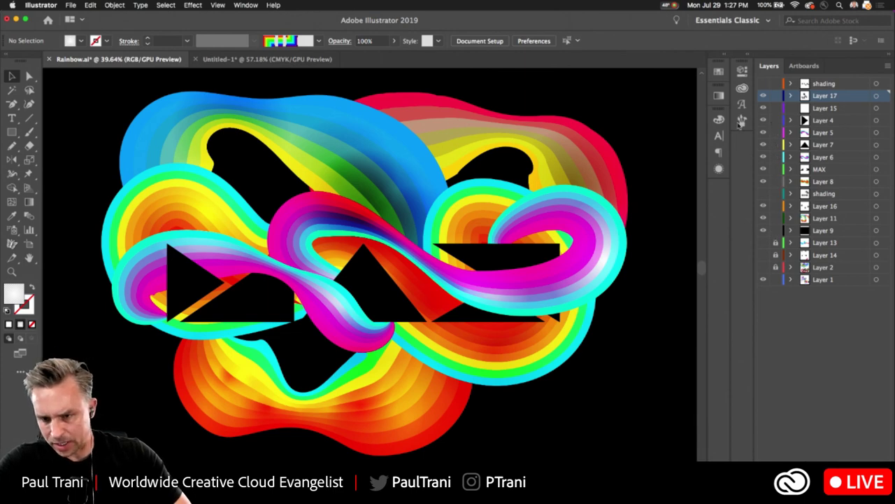
Step: Marquee-select all the artwork on the artboard, then deselect and zoom back in
{"action": "left_click_drag", "start_coordinate": [525, 157], "coordinate": [312, 159]}
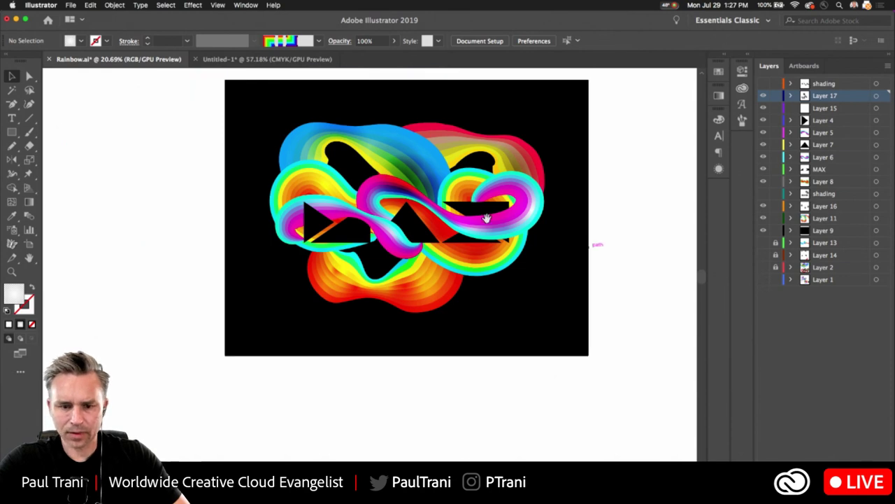
{"action": "left_click_drag", "start_coordinate": [596, 242], "coordinate": [575, 296]}
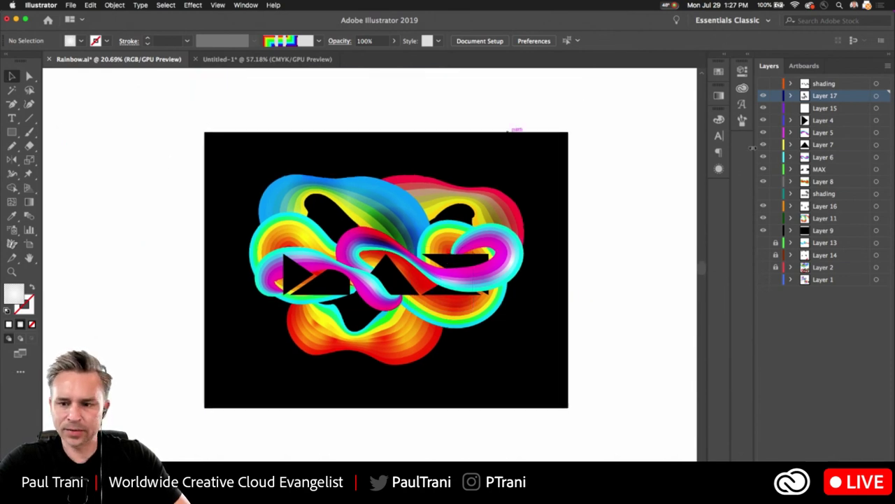
{"action": "left_click_drag", "start_coordinate": [155, 101], "coordinate": [611, 437]}
{"action": "key", "text": "super+equal"}
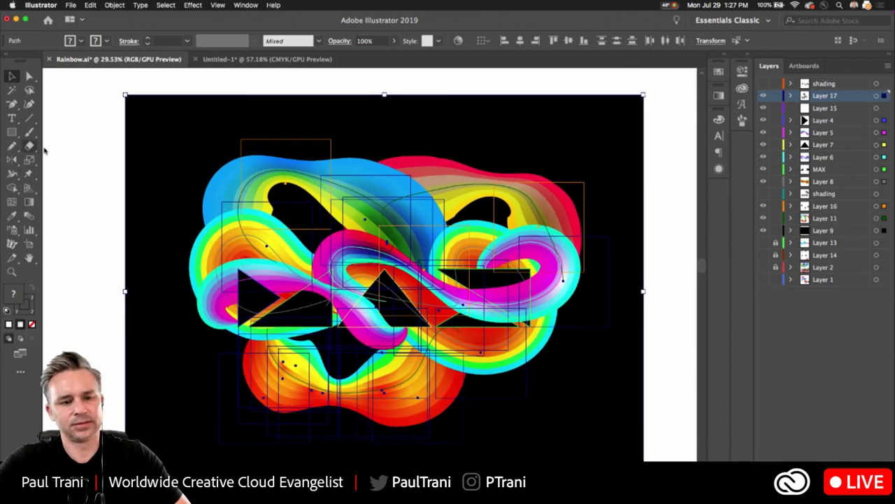
{"action": "left_click", "coordinate": [89, 152]}
{"action": "scroll", "coordinate": [381, 290], "scroll_direction": "up", "scroll_amount": 3}
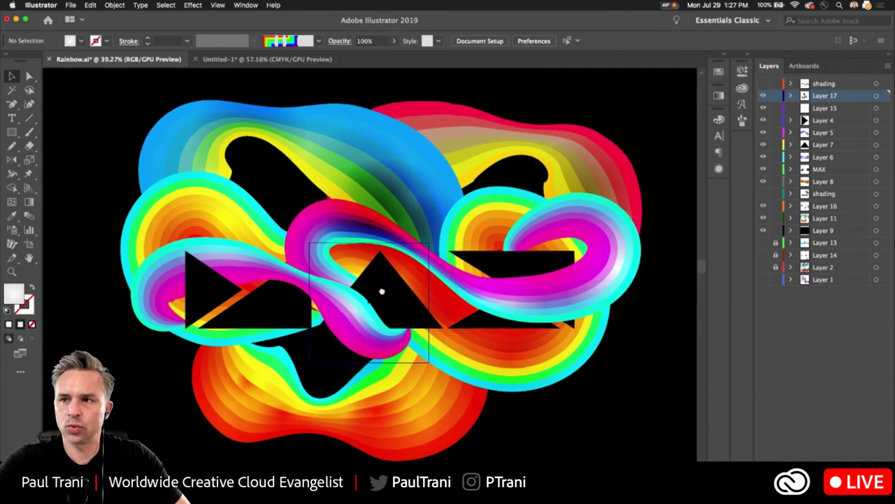
{"action": "scroll", "coordinate": [381, 291], "scroll_direction": "down", "scroll_amount": 1}
{"action": "scroll", "coordinate": [373, 303], "scroll_direction": "up", "scroll_amount": 1}
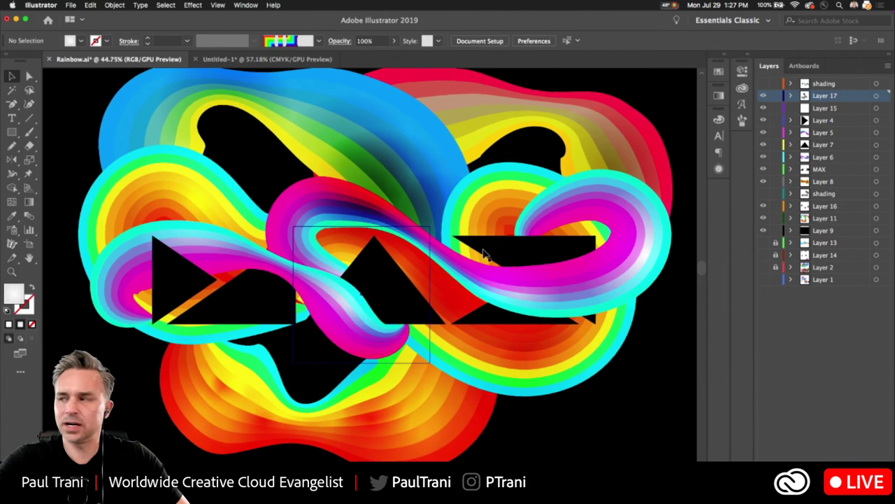